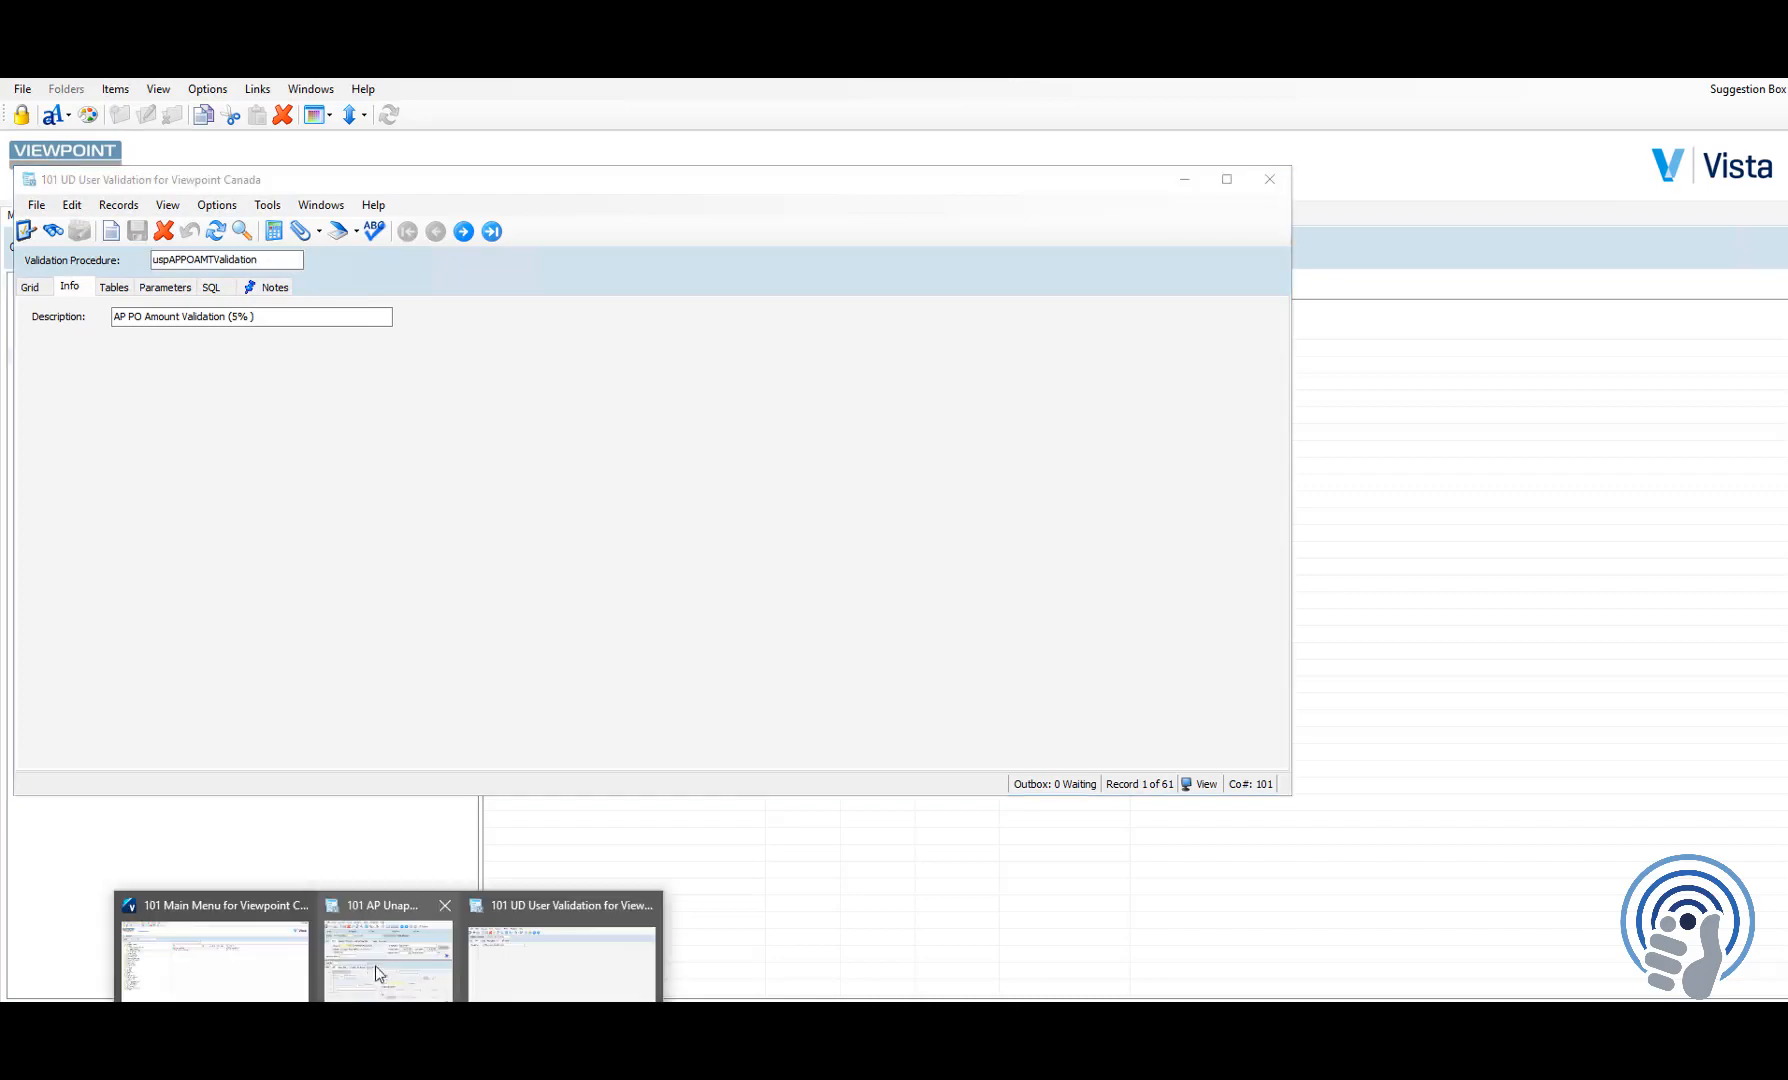
# Step: Switch to the AP Unapproved Invoice Items form, set the test invoice's Invoice Date to 1/1/29 and save the record
pyautogui.click(390, 950)
pyautogui.moveTo(1415, 177); pyautogui.dragTo(1367, 154)
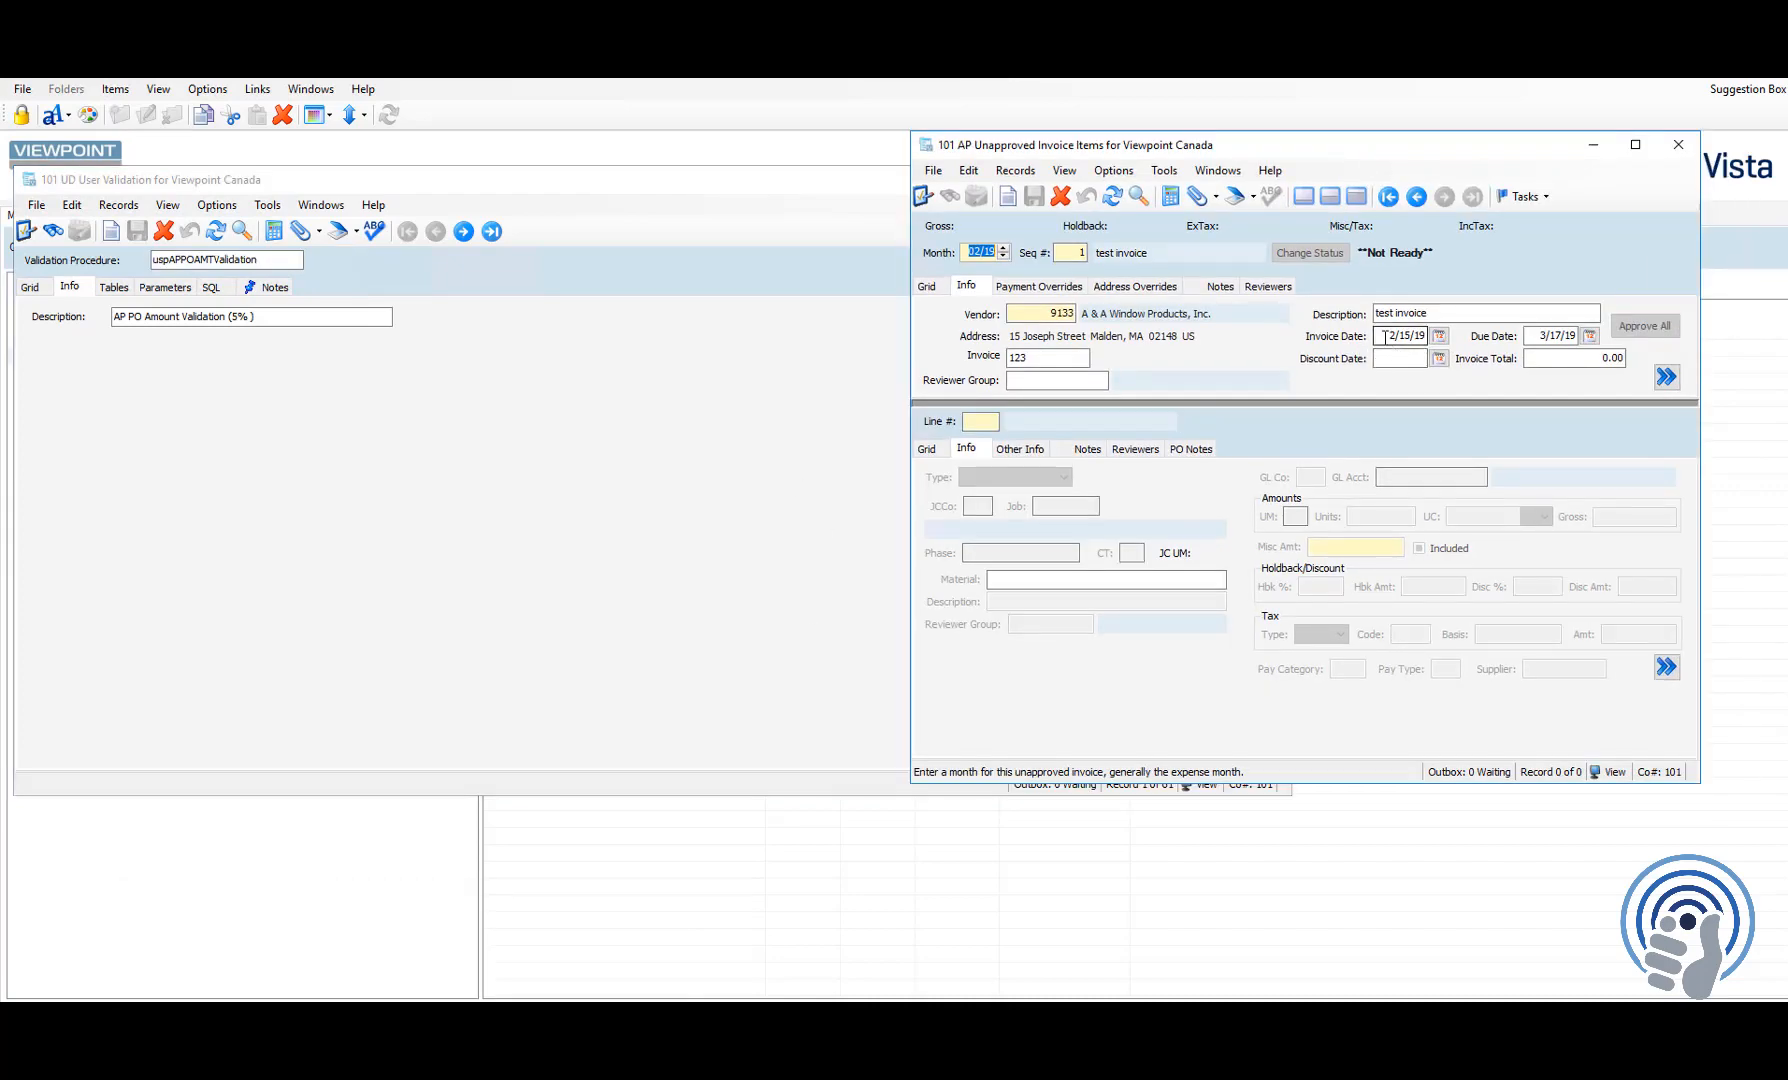
pyautogui.click(1400, 336)
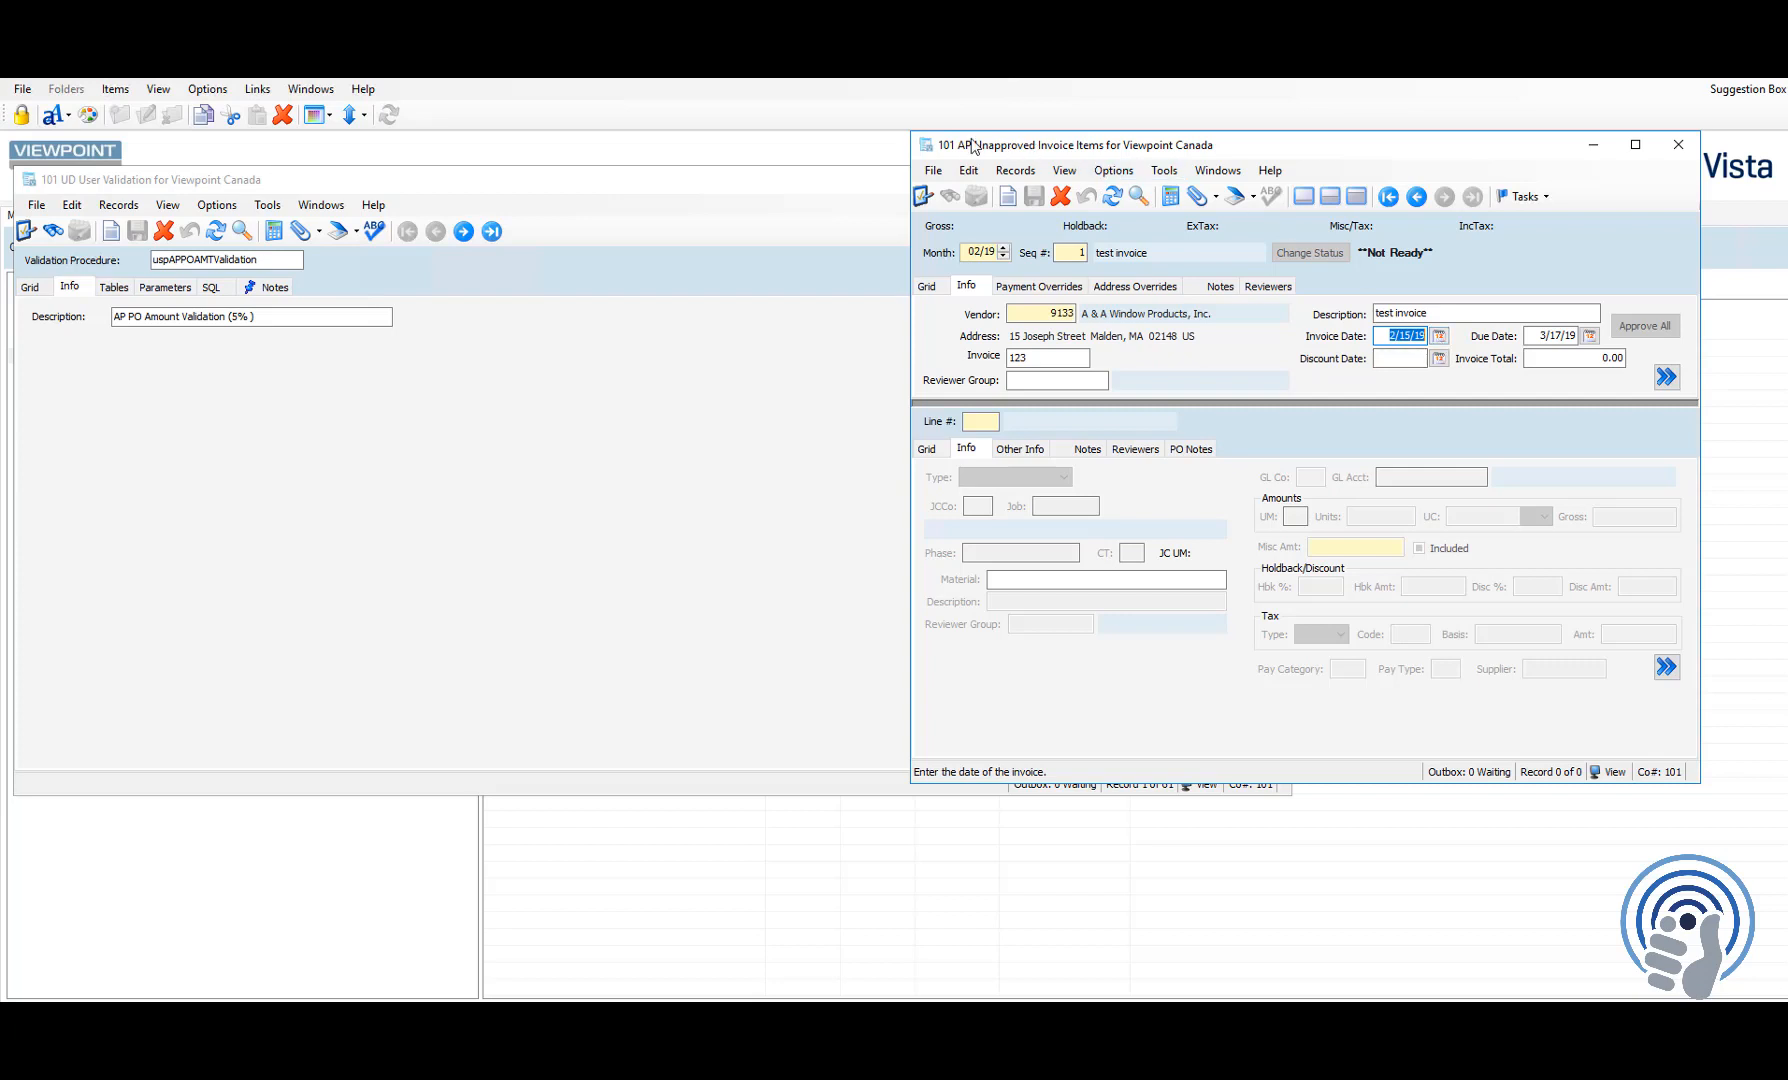
pyautogui.click(1383, 337)
pyautogui.moveTo(1383, 337); pyautogui.dragTo(1437, 334)
pyautogui.write('0101')
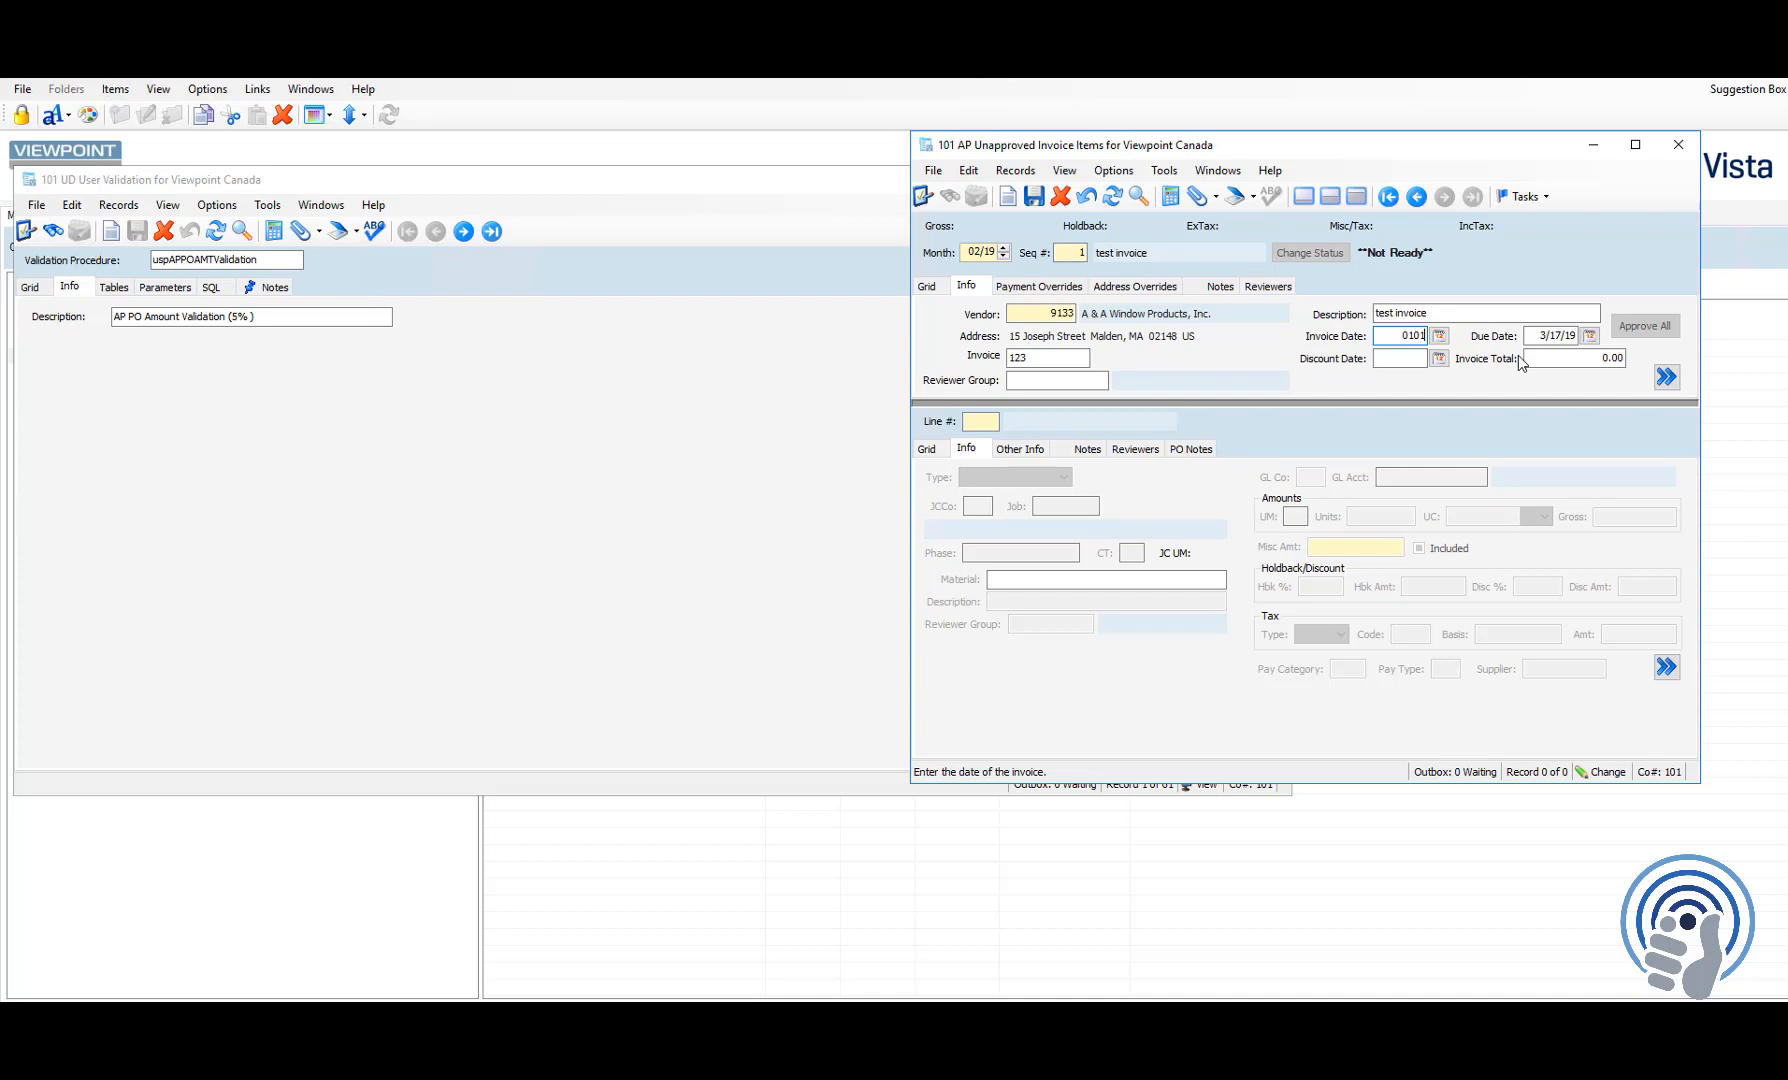
pyautogui.write('29')
pyautogui.press('Tab')
pyautogui.hotkey('ctrl', 's')
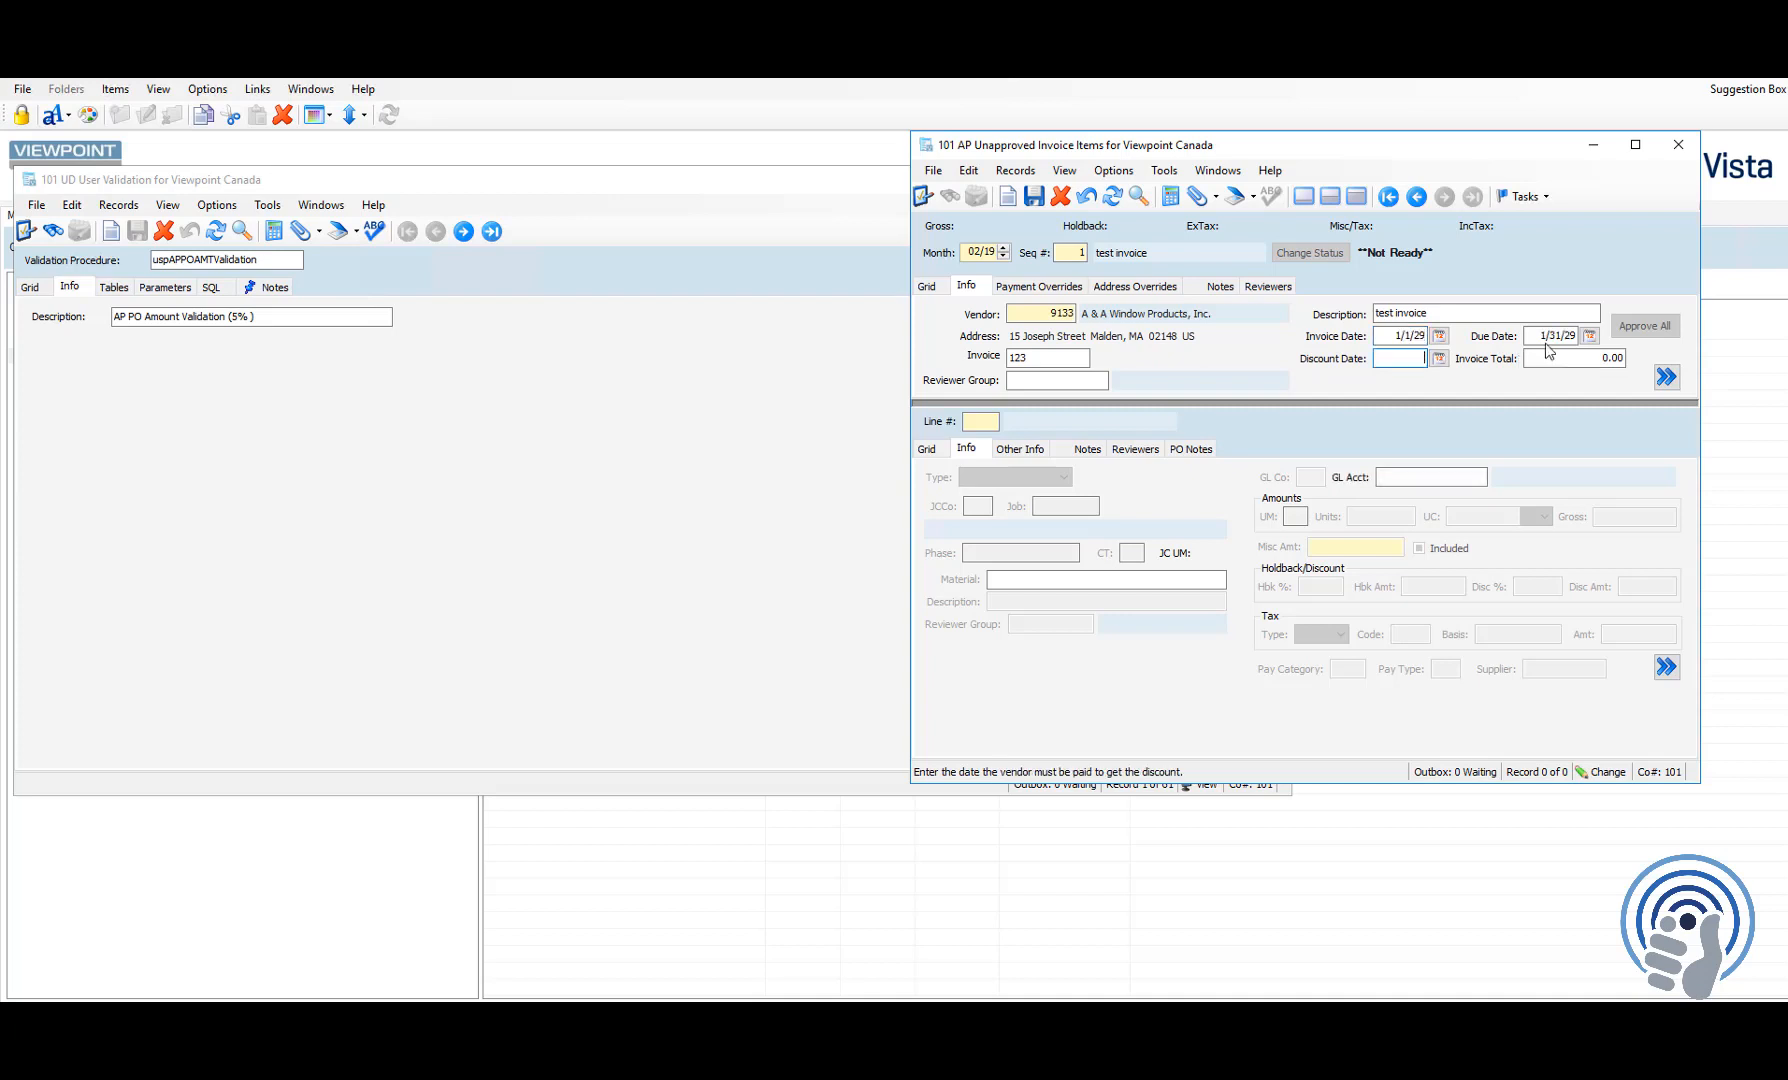
pyautogui.click(1396, 337)
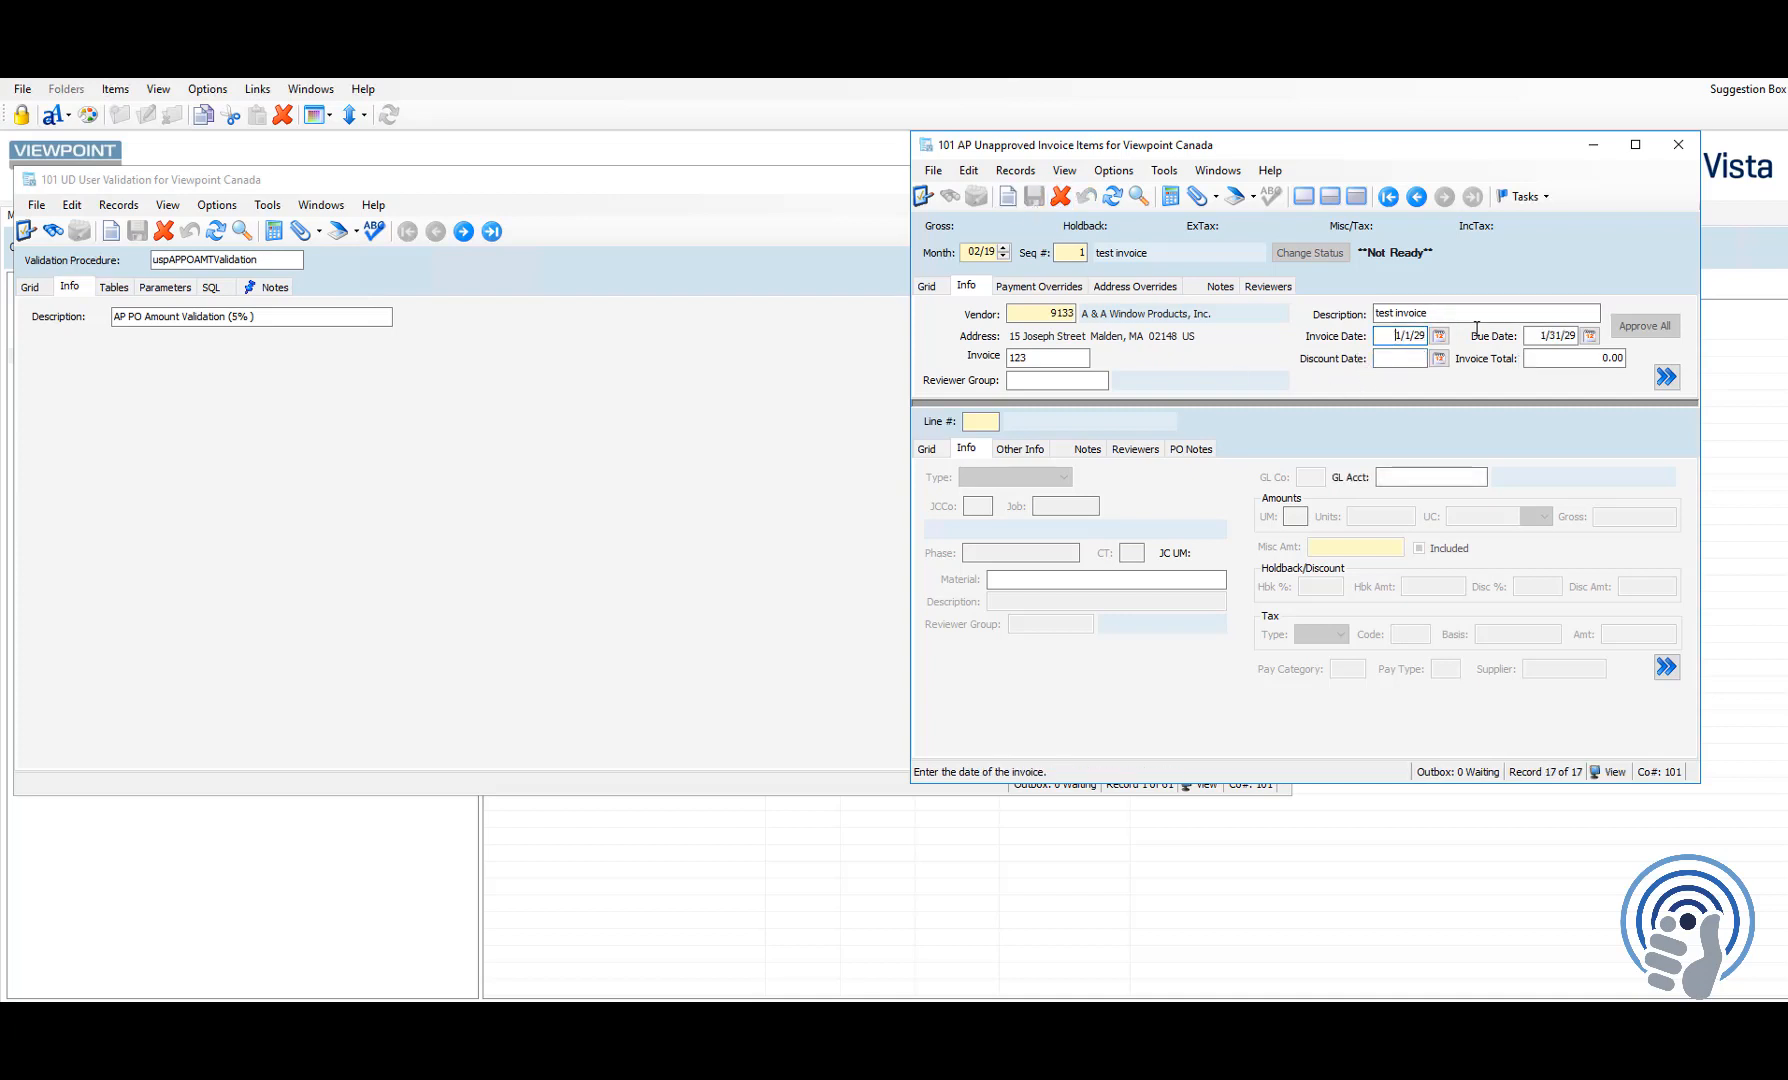
pyautogui.click(1392, 337)
pyautogui.click(614, 382)
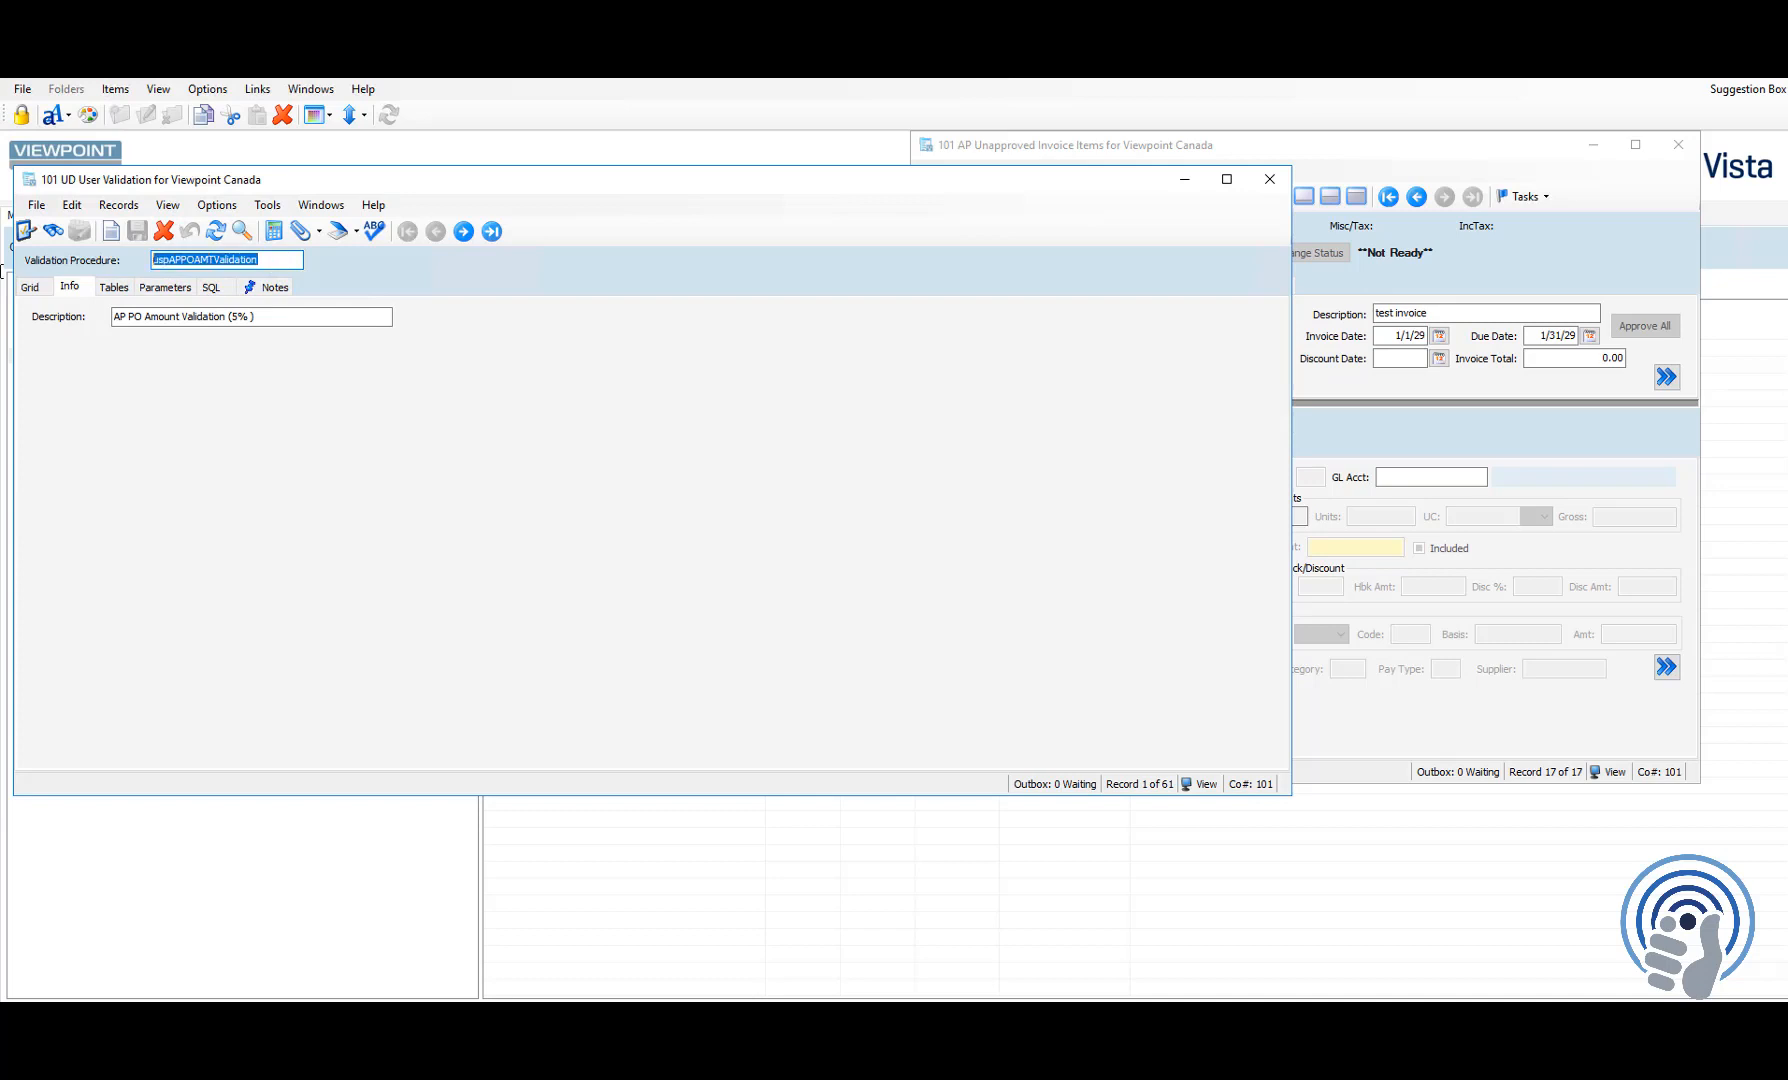
pyautogui.write('US')
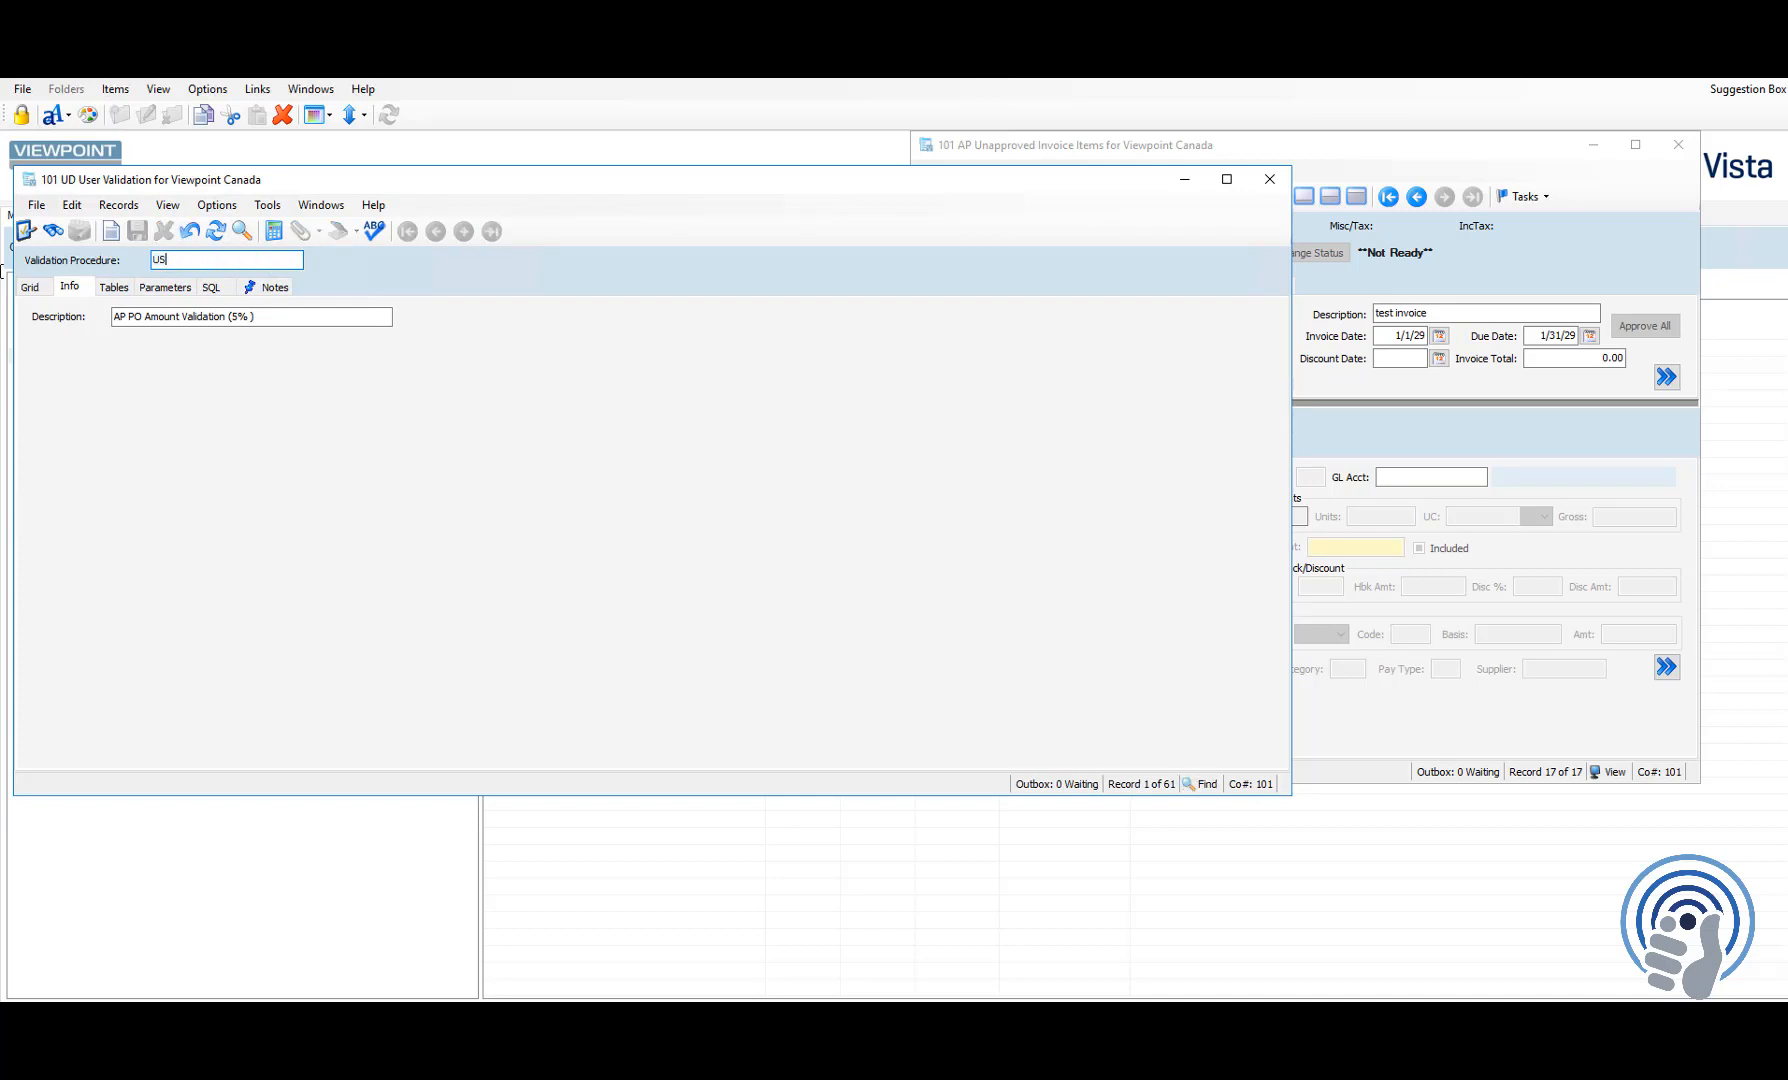
pyautogui.write('P')
pyautogui.press('BackSpace')
pyautogui.press('BackSpace')
pyautogui.press('BackSpace')
pyautogui.write('usp')
pyautogui.press('BackSpace')
pyautogui.press('BackSpace')
pyautogui.press('BackSpace')
pyautogui.write('uspasdf')
pyautogui.press('Tab')
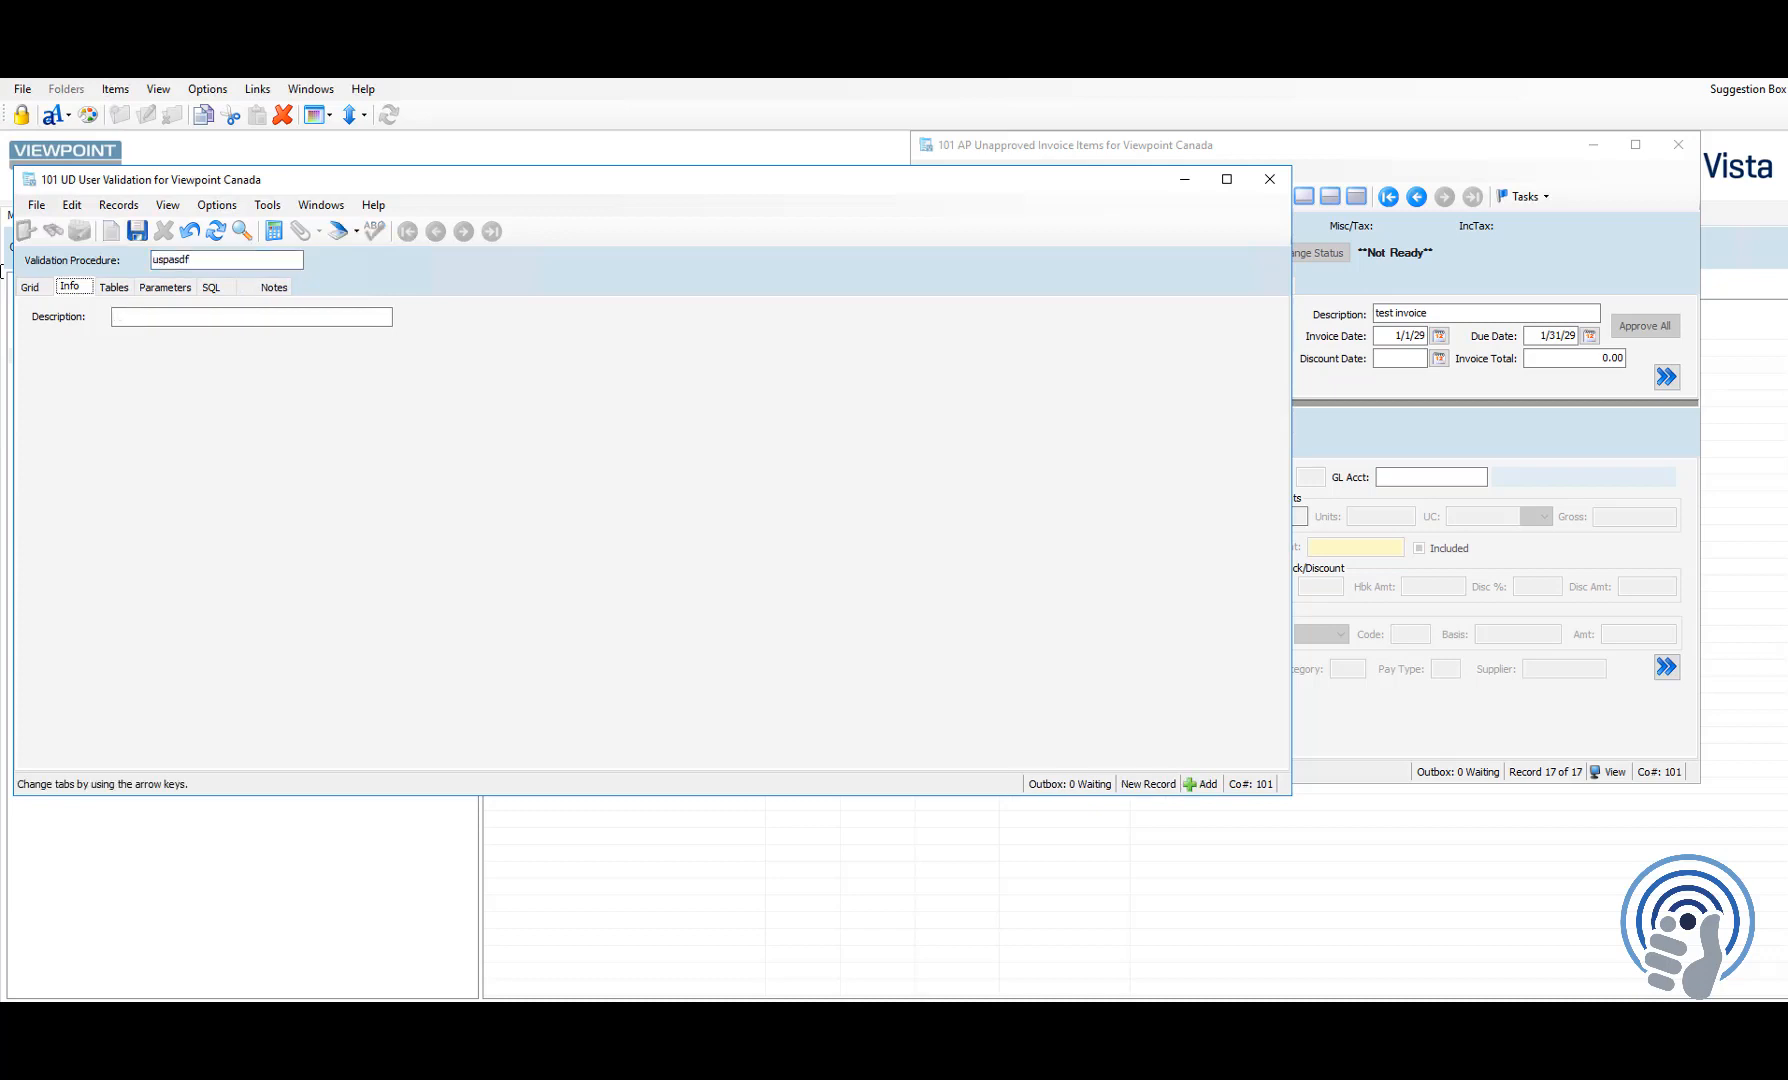
pyautogui.click(190, 231)
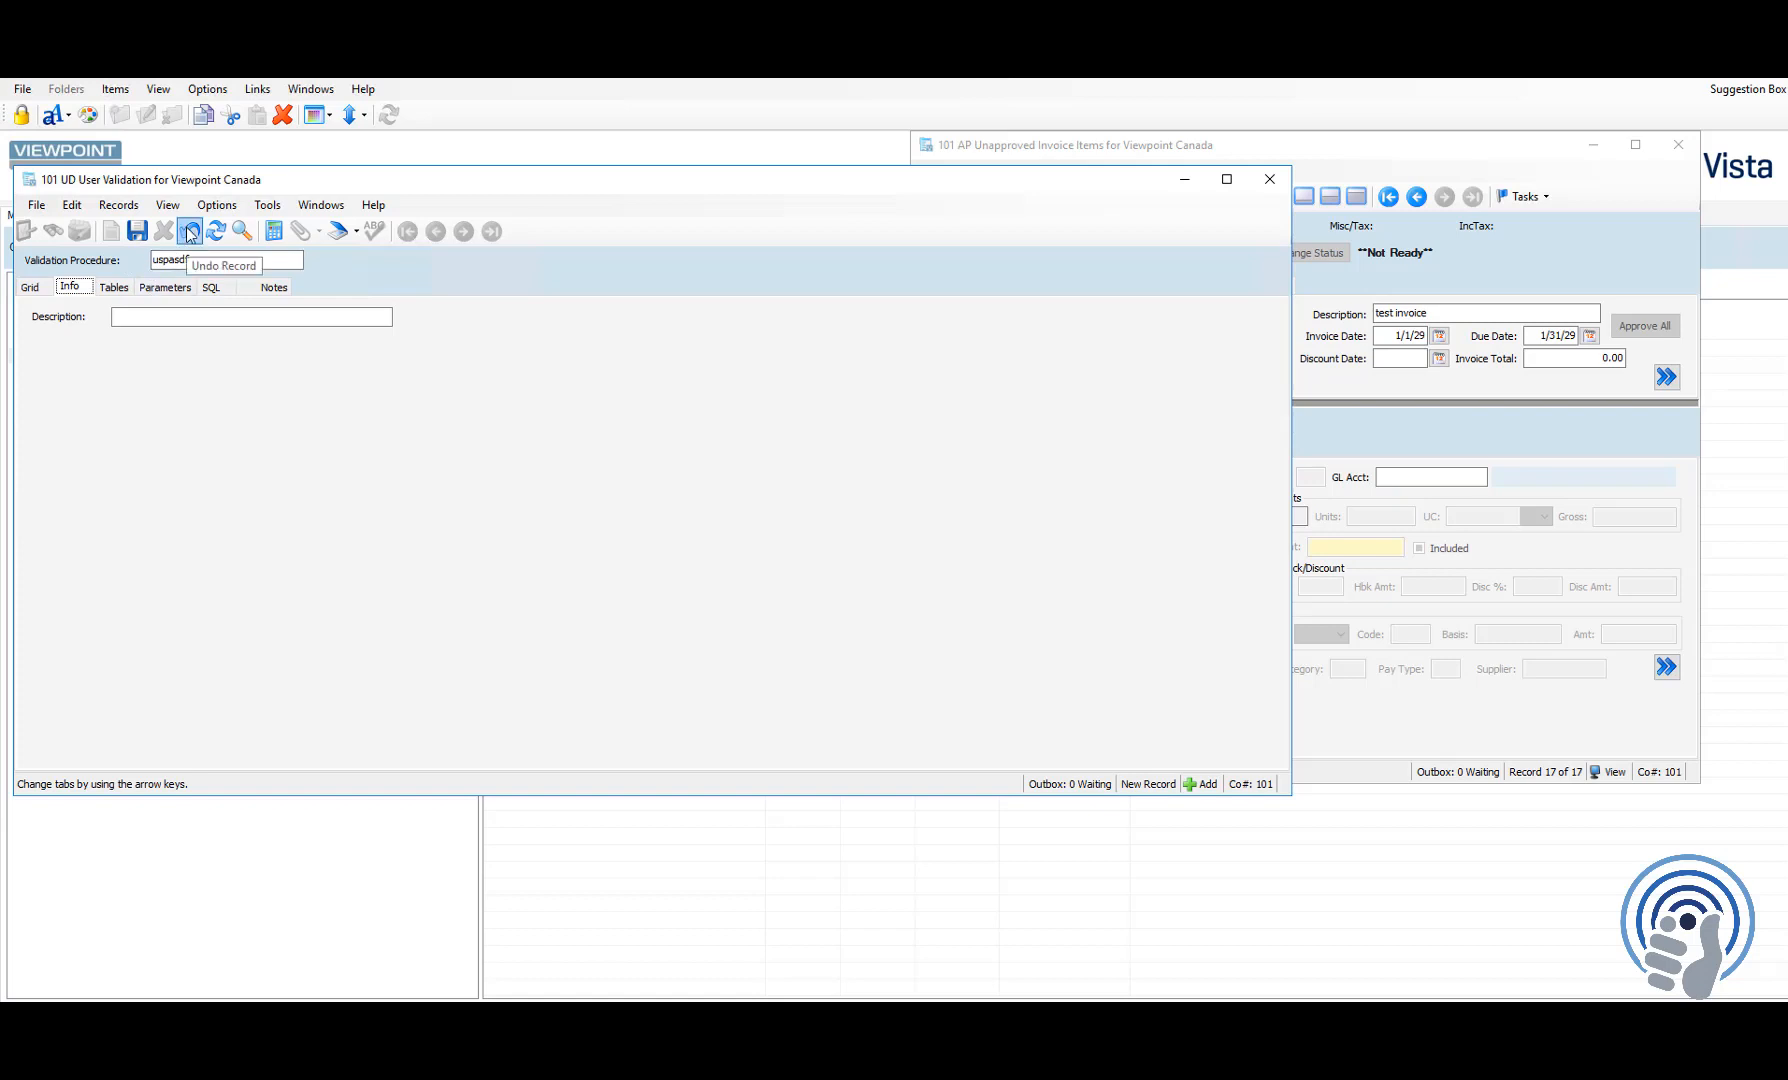
# Step: Create and save a validation procedure named uspAPInvDate with the description "Inv Date Validation" in UD User Validation
pyautogui.moveTo(258, 259); pyautogui.dragTo(11, 262)
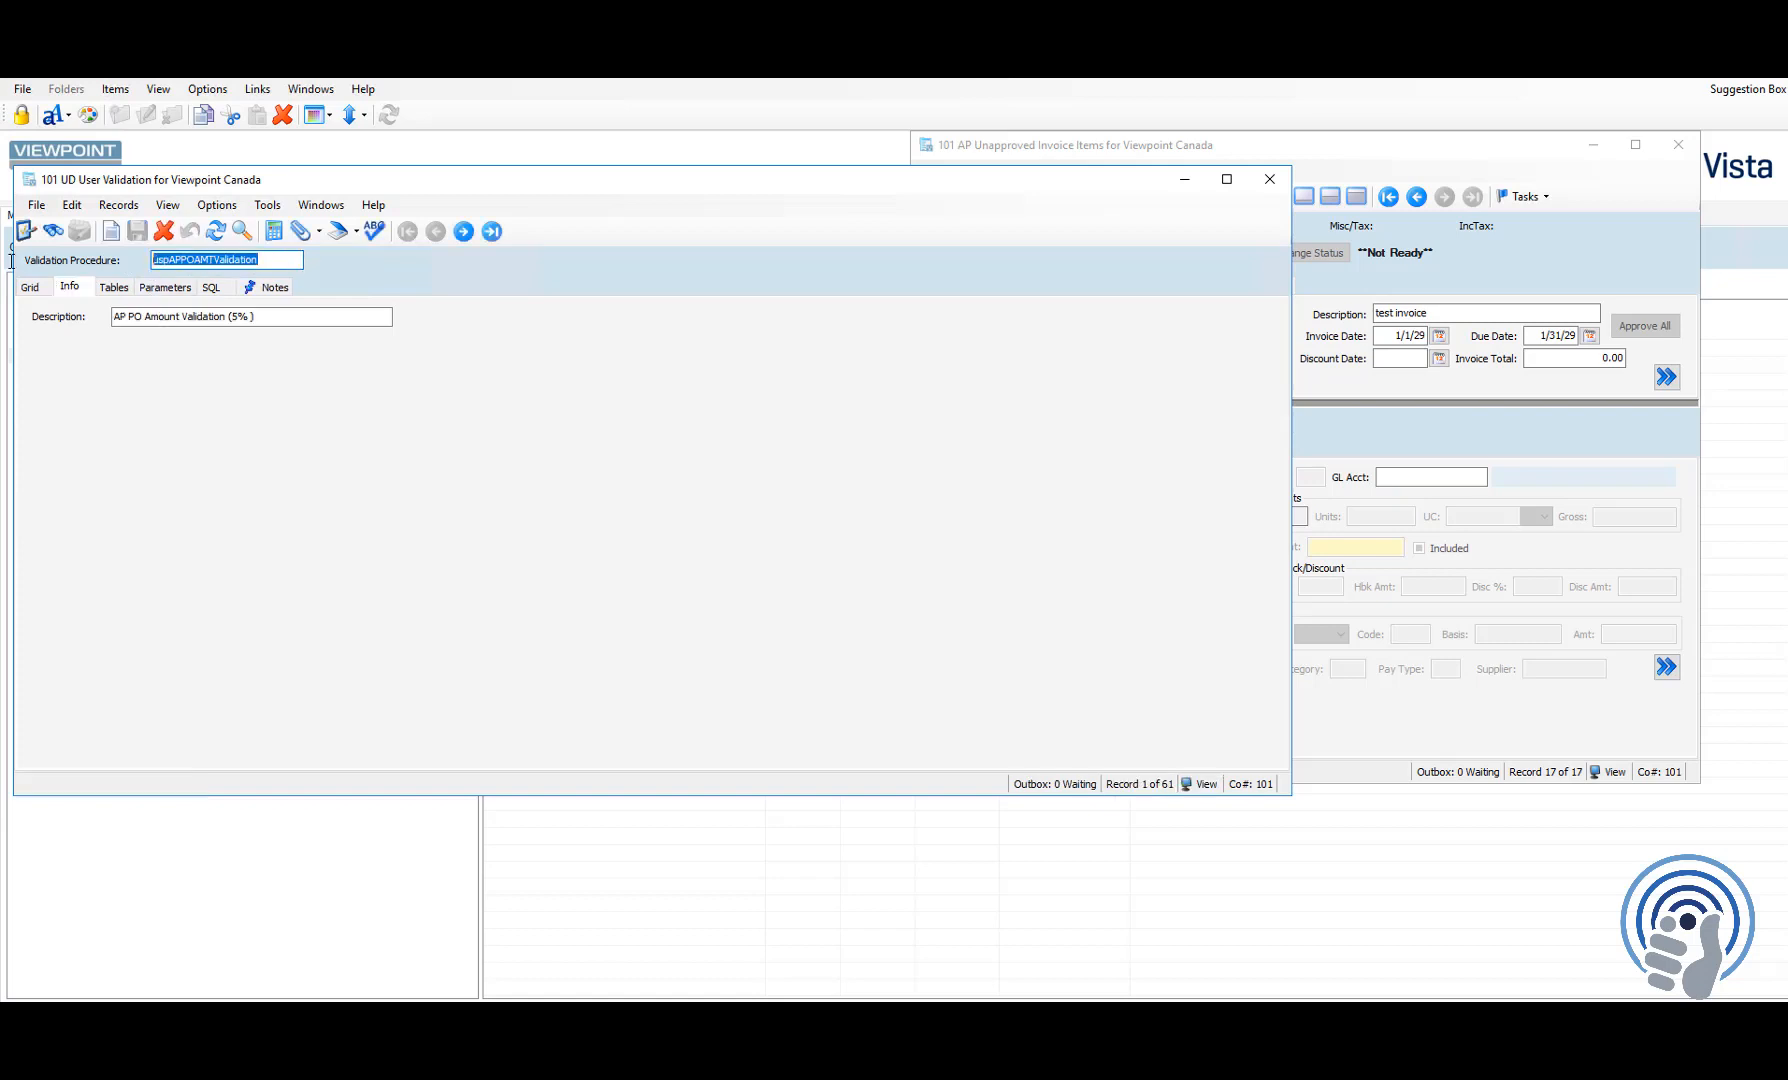
pyautogui.write('uspAP')
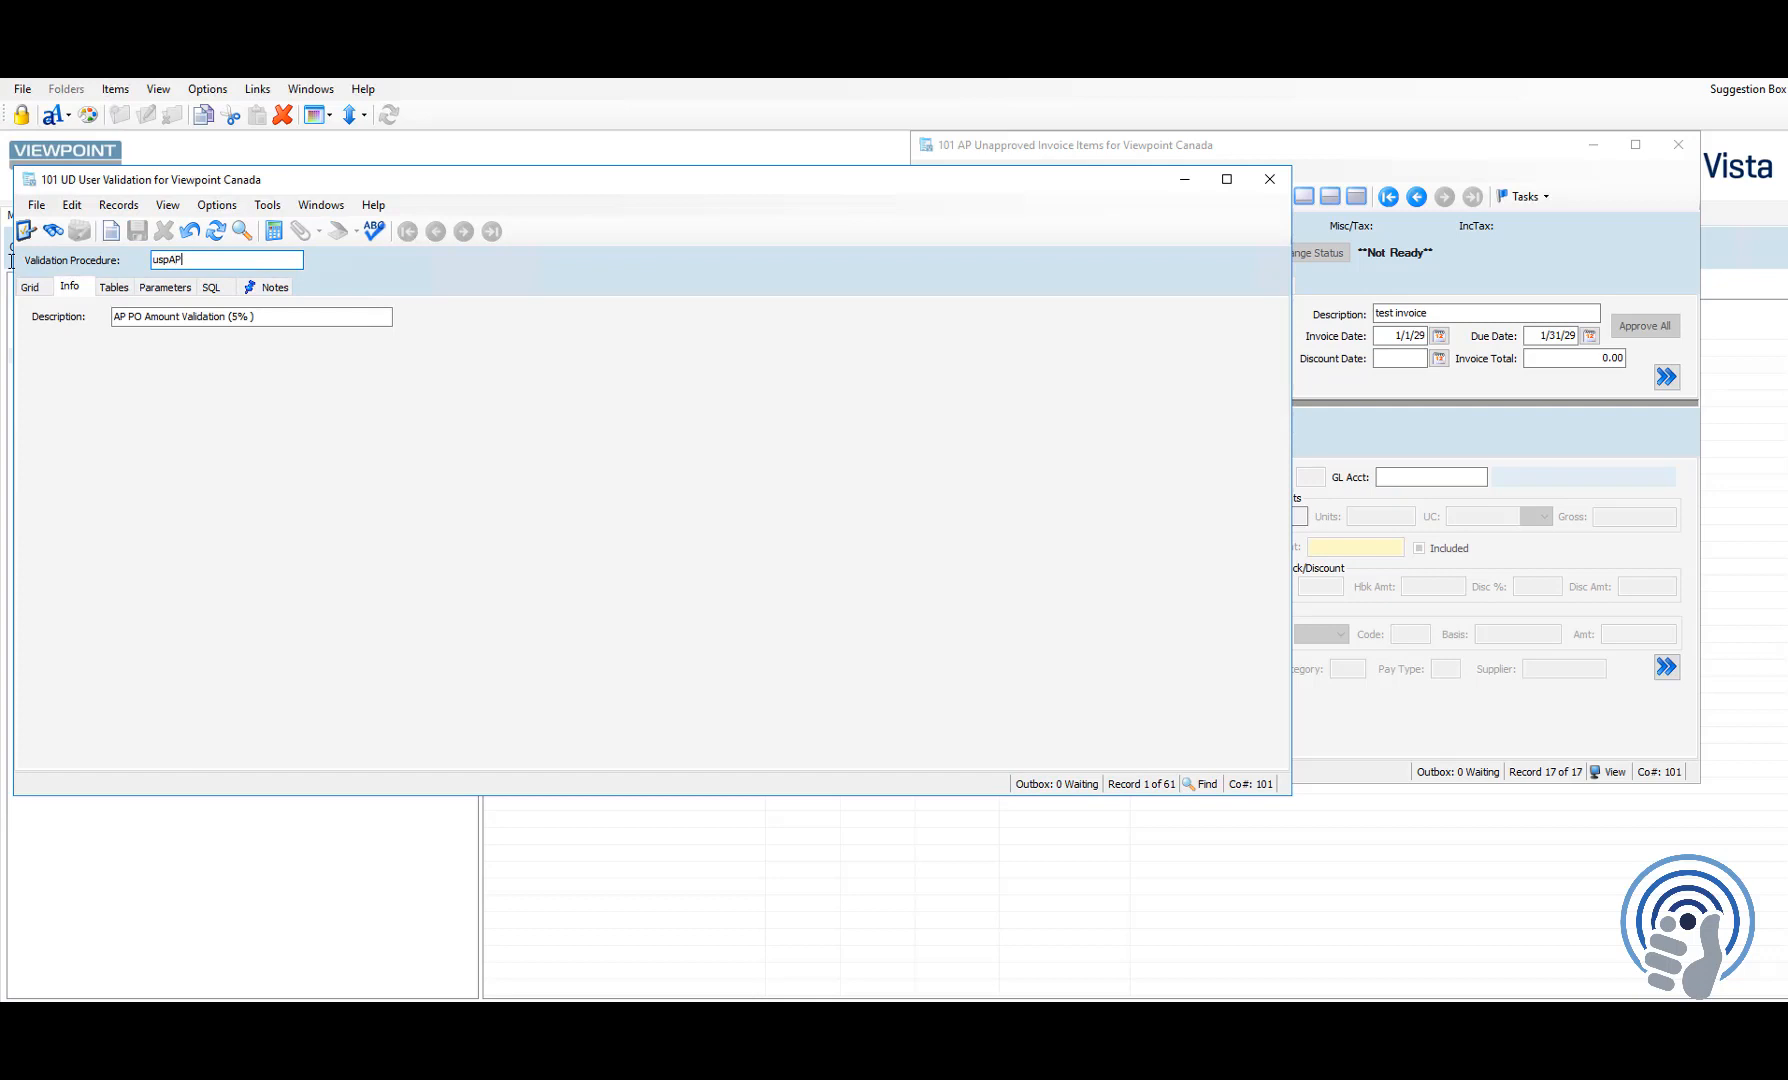
pyautogui.write('InvDate')
pyautogui.press('Tab')
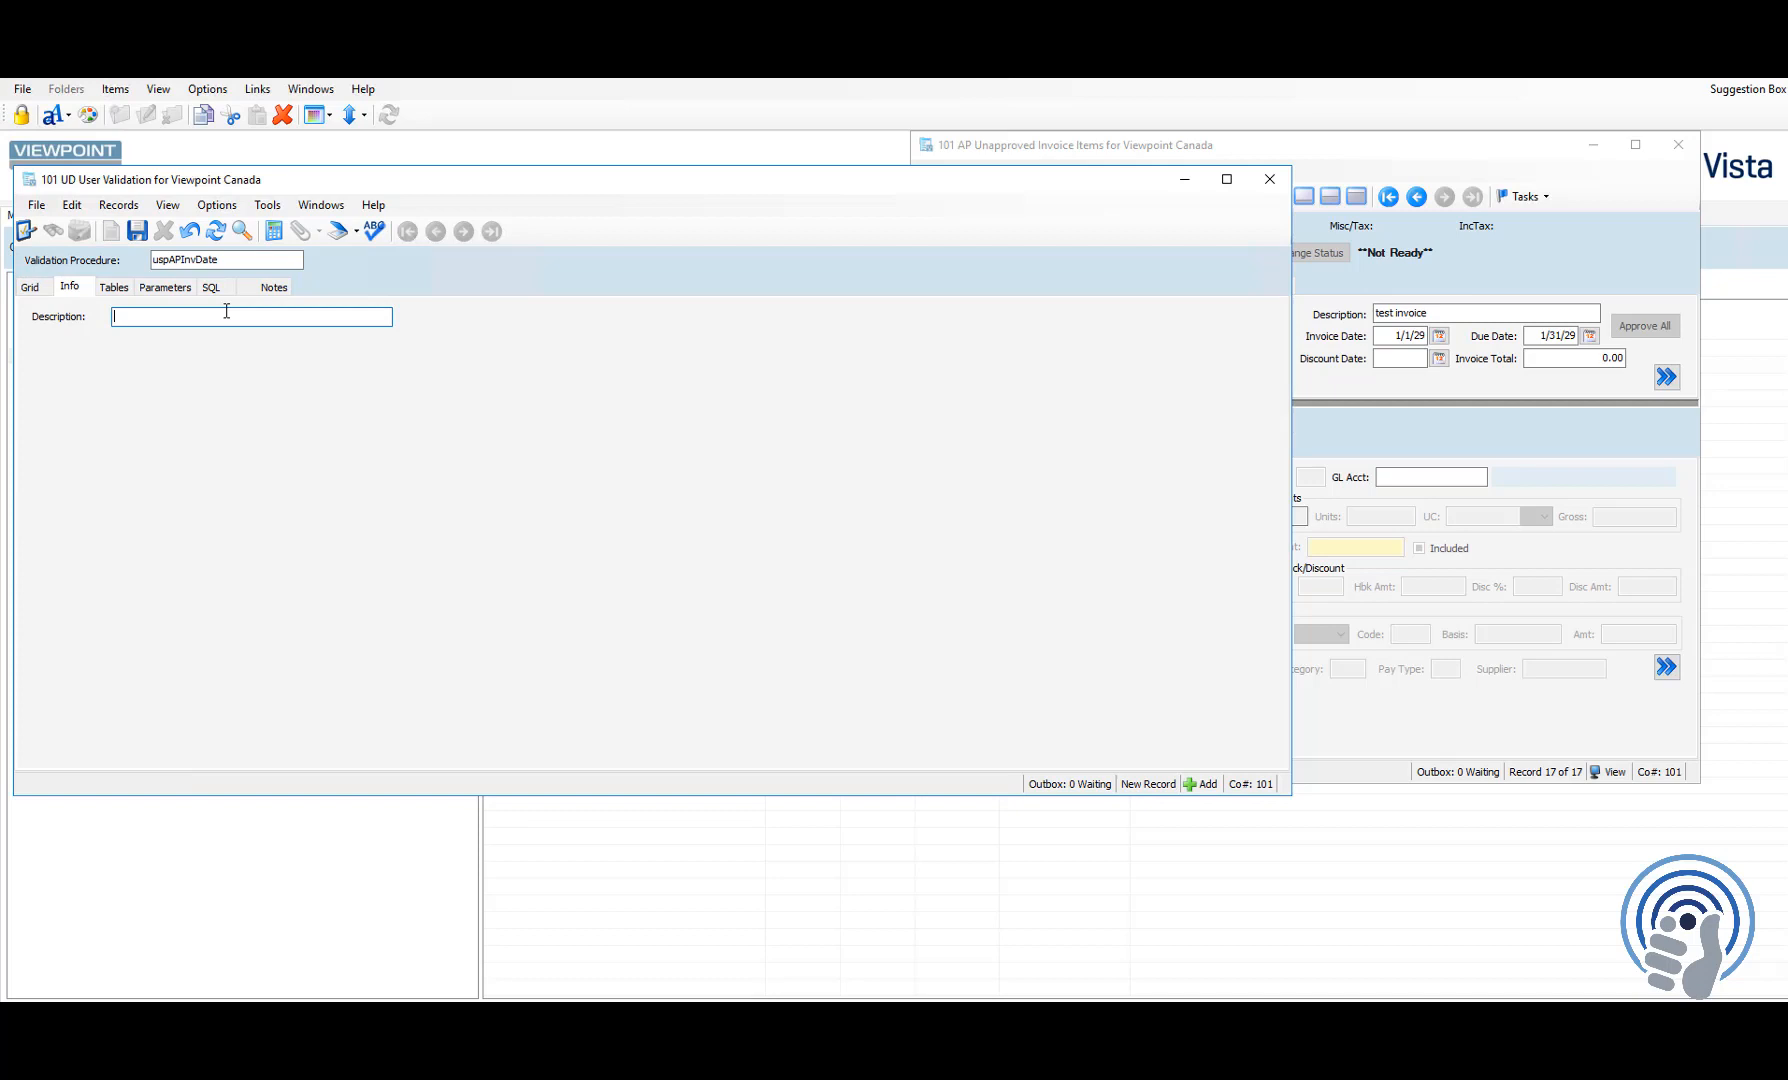
pyautogui.write('Inv Date Validation')
pyautogui.click(137, 231)
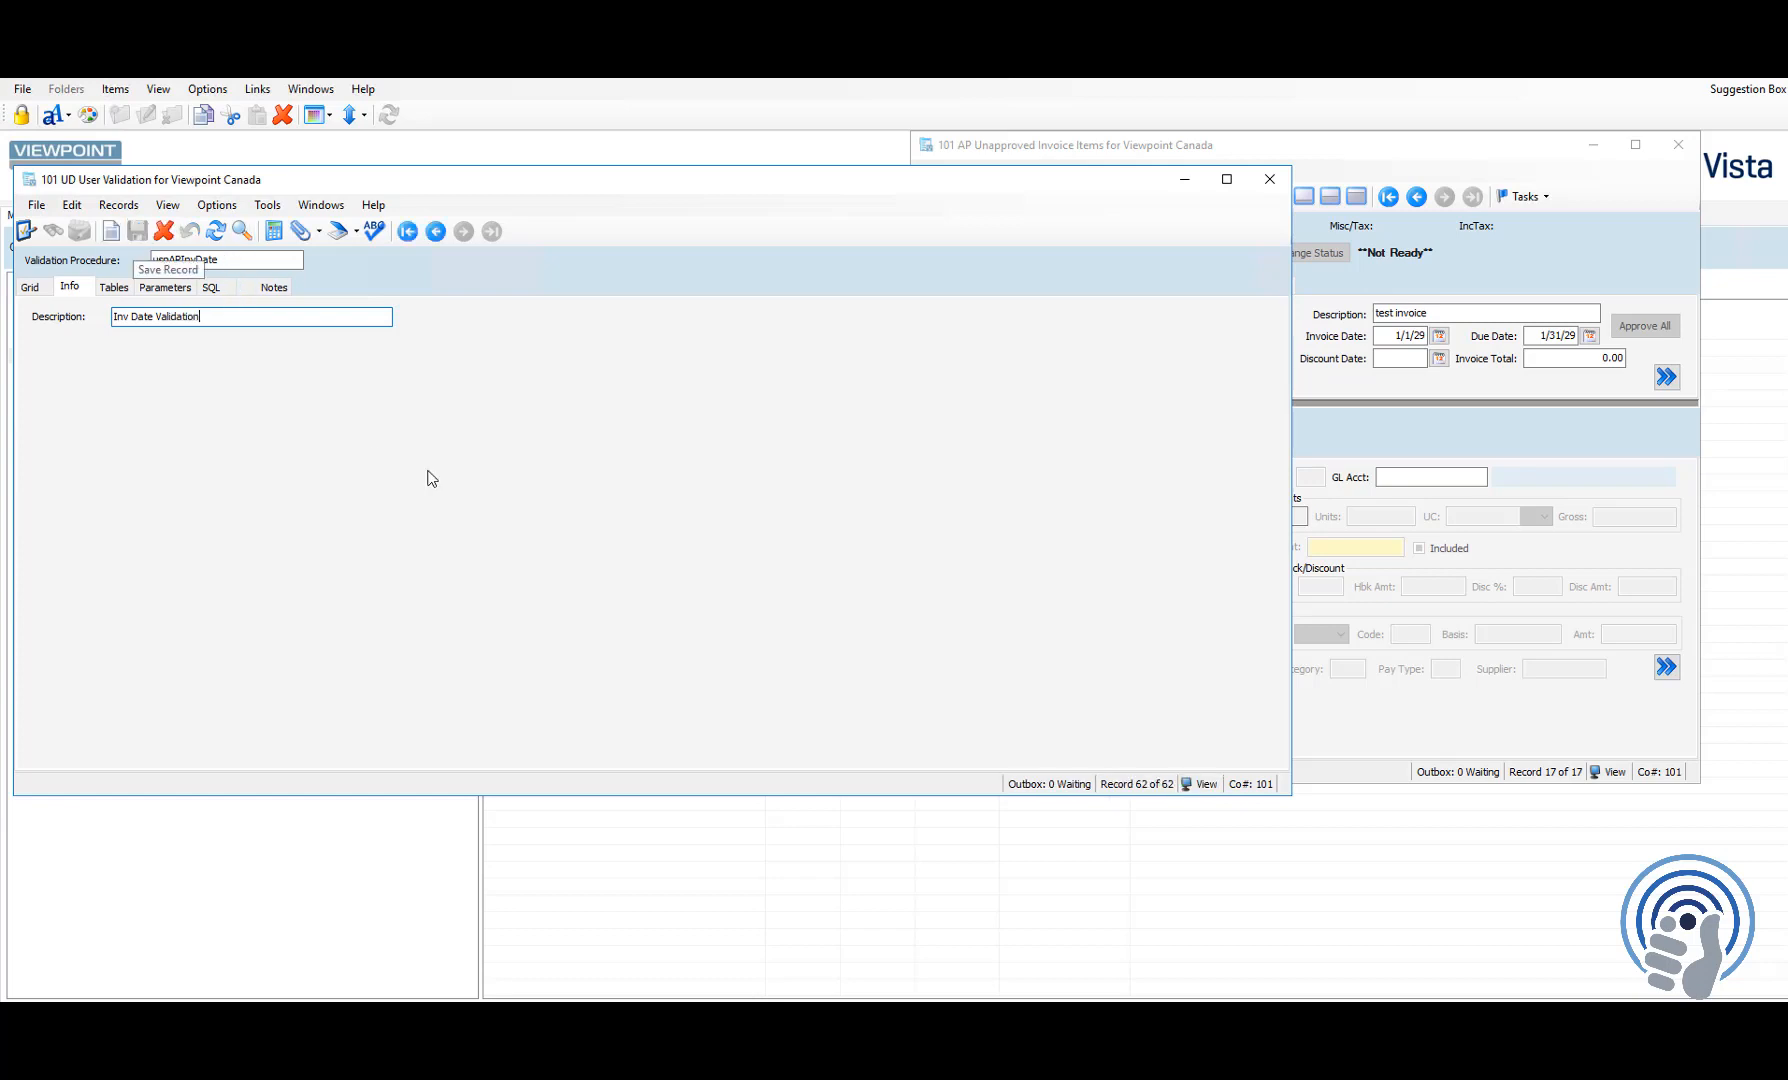
# Step: Look up the view behind the Invoice Date field in its field properties and add APUI as the validation procedure's table
pyautogui.click(115, 288)
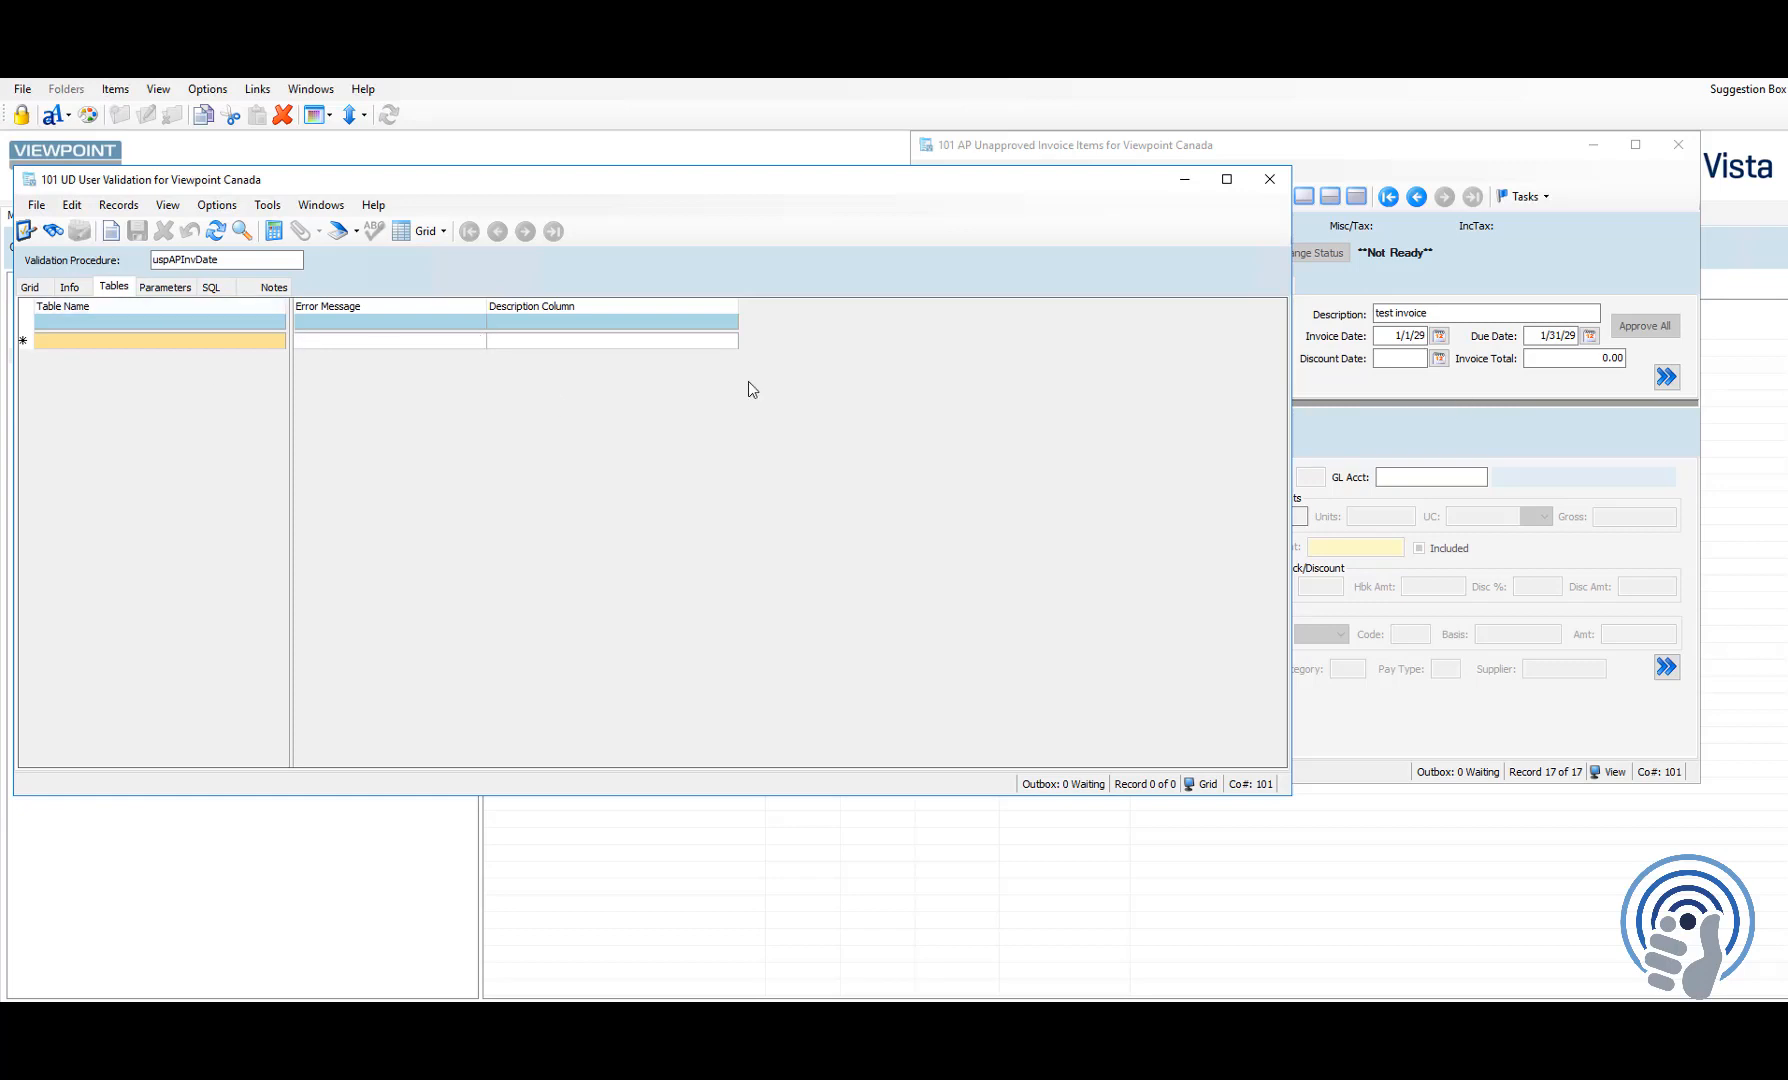
pyautogui.click(1377, 427)
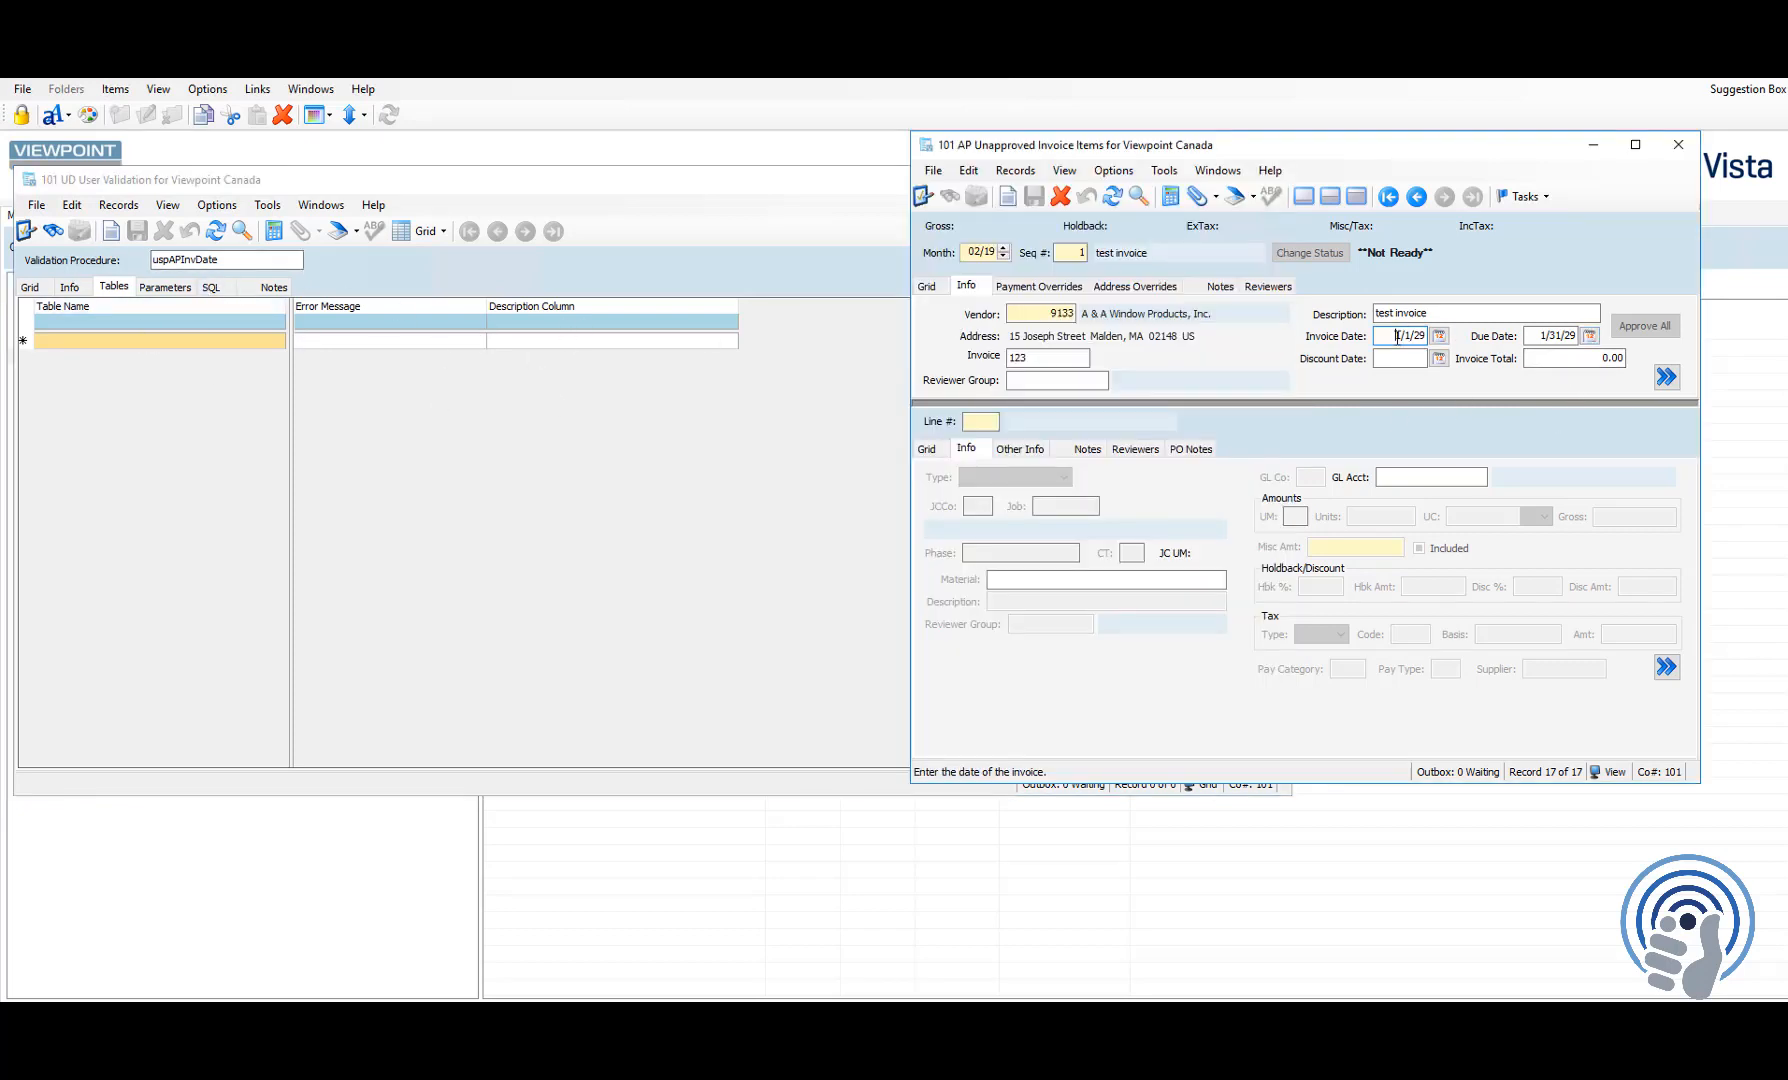
pyautogui.moveTo(1389, 337); pyautogui.dragTo(1515, 340)
pyautogui.press('F3')
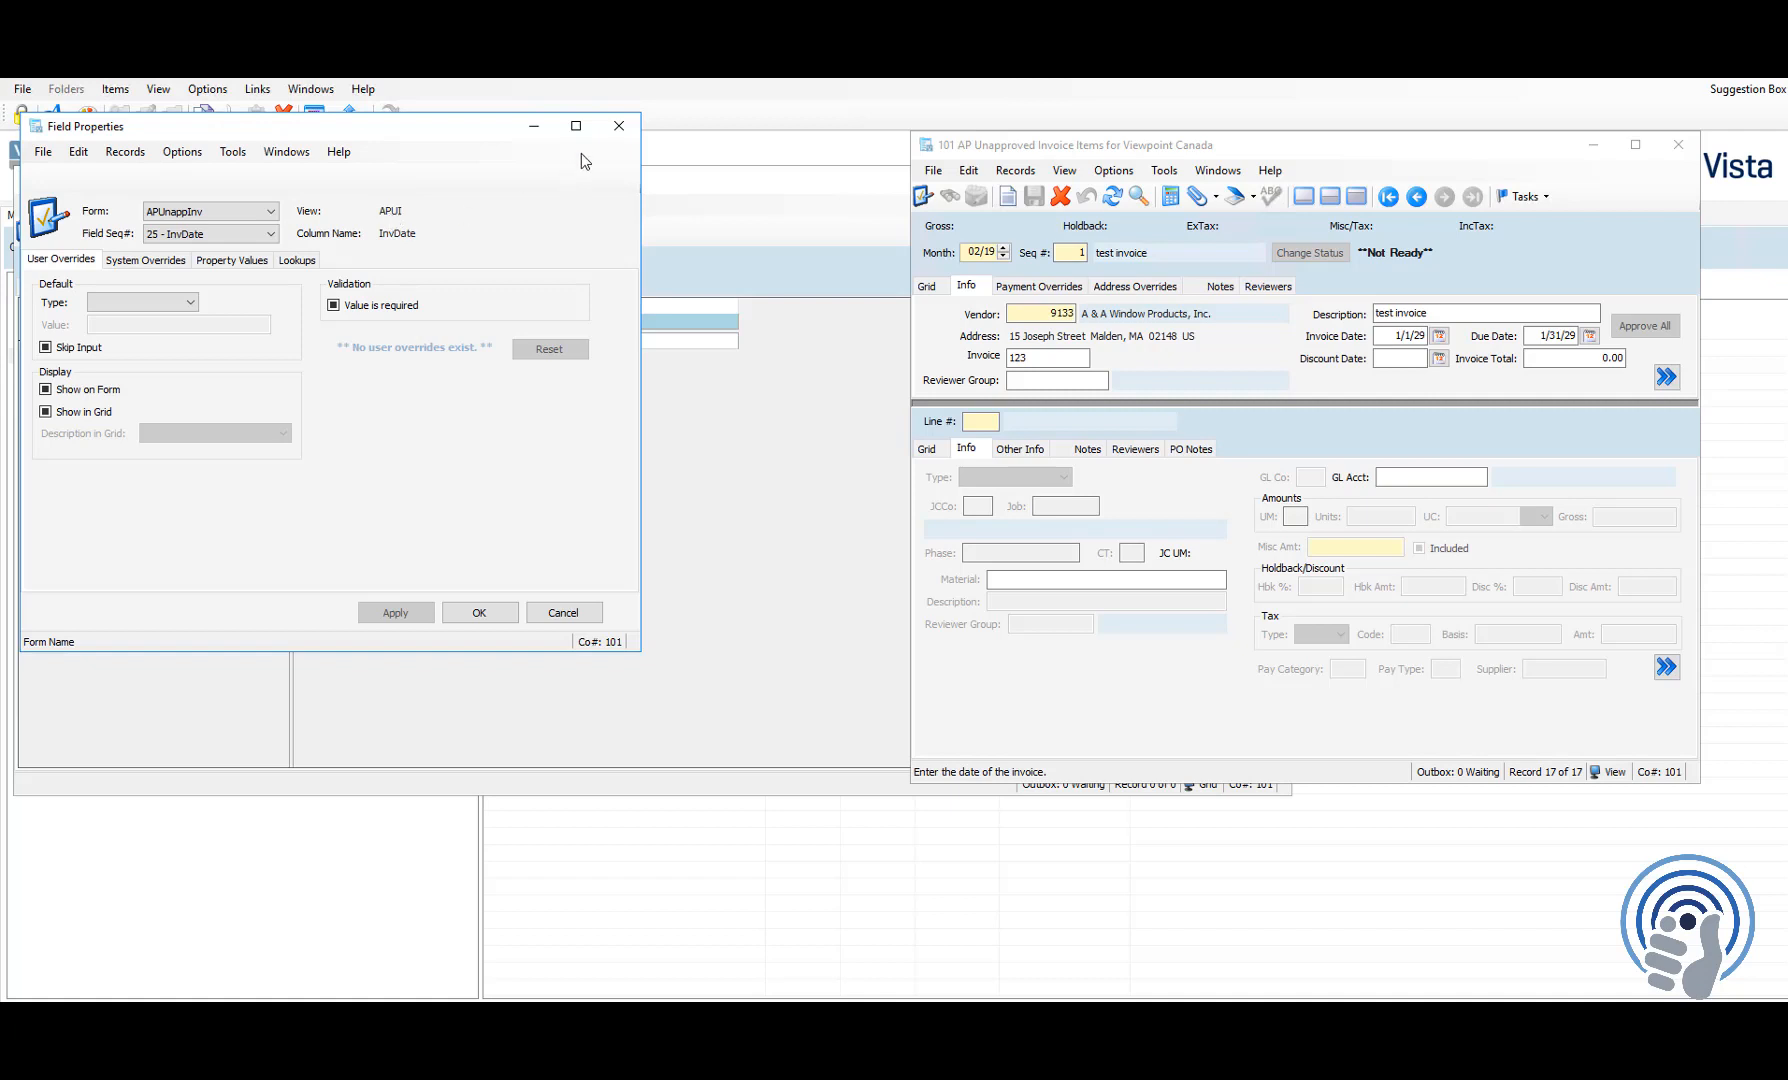
pyautogui.click(619, 126)
pyautogui.click(208, 344)
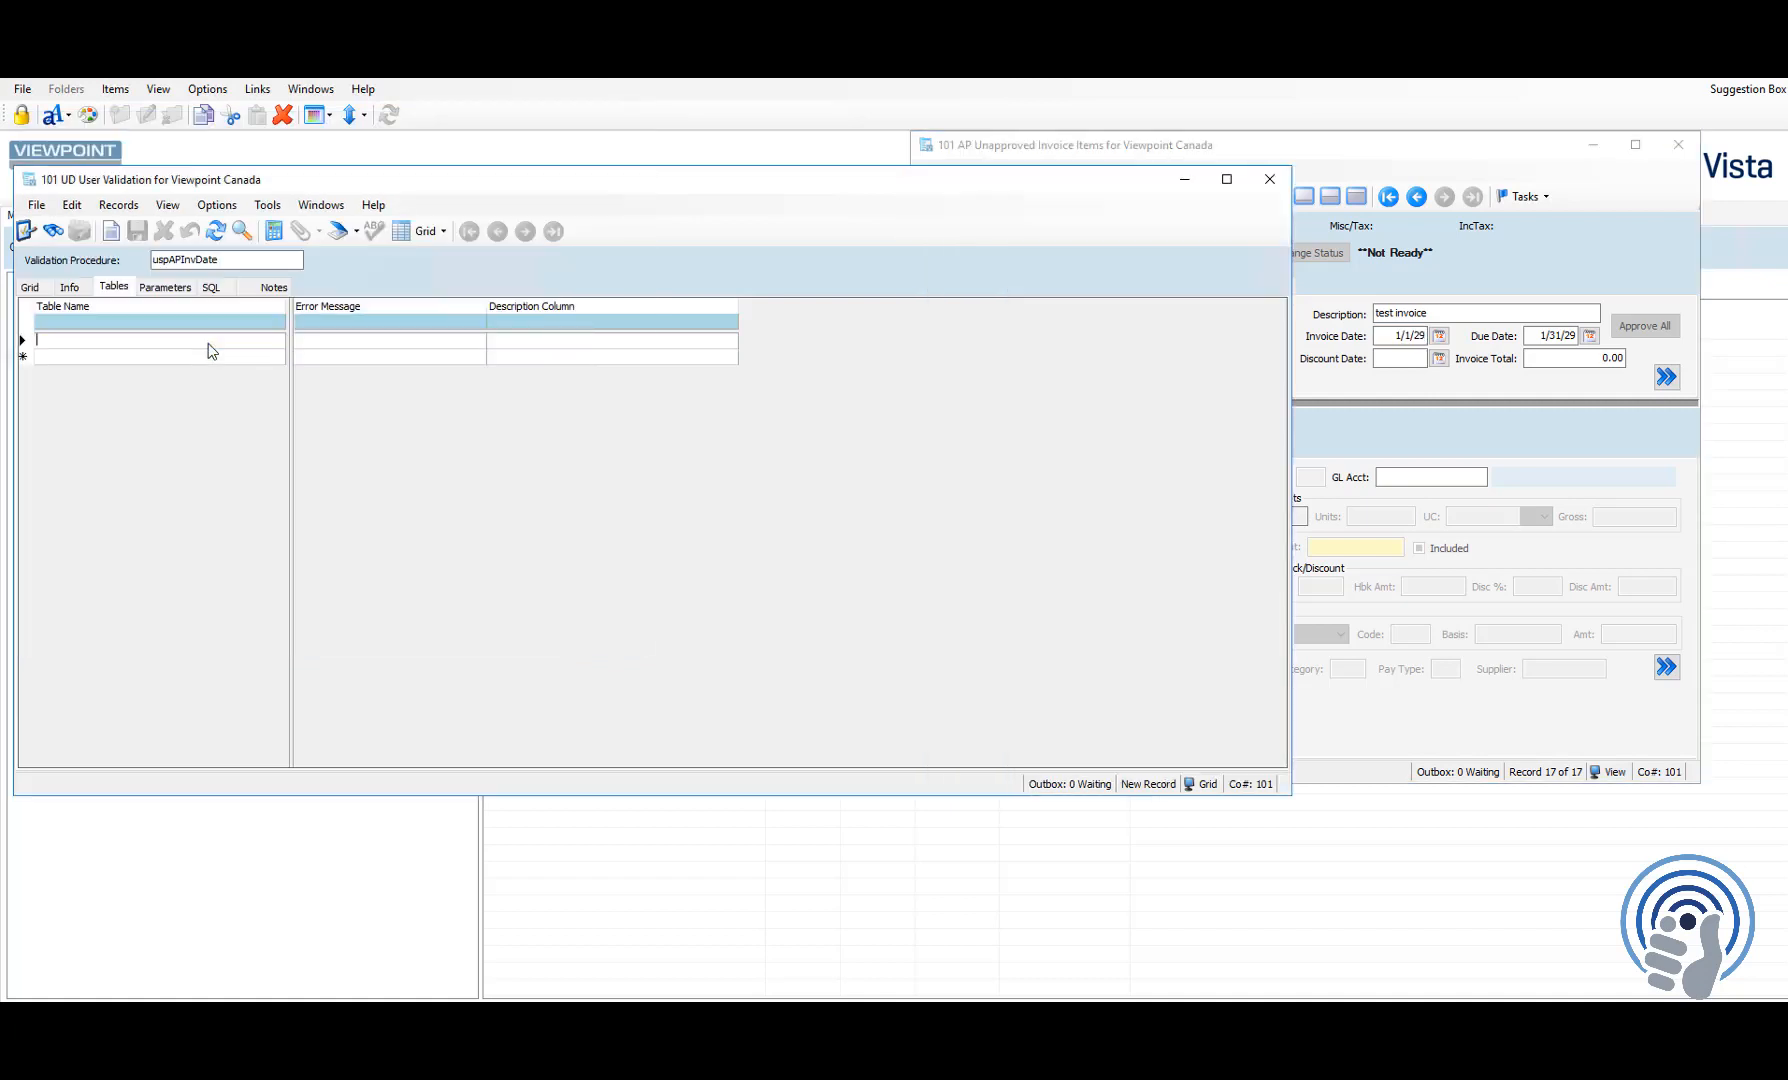
pyautogui.press('F4')
pyautogui.write('apui')
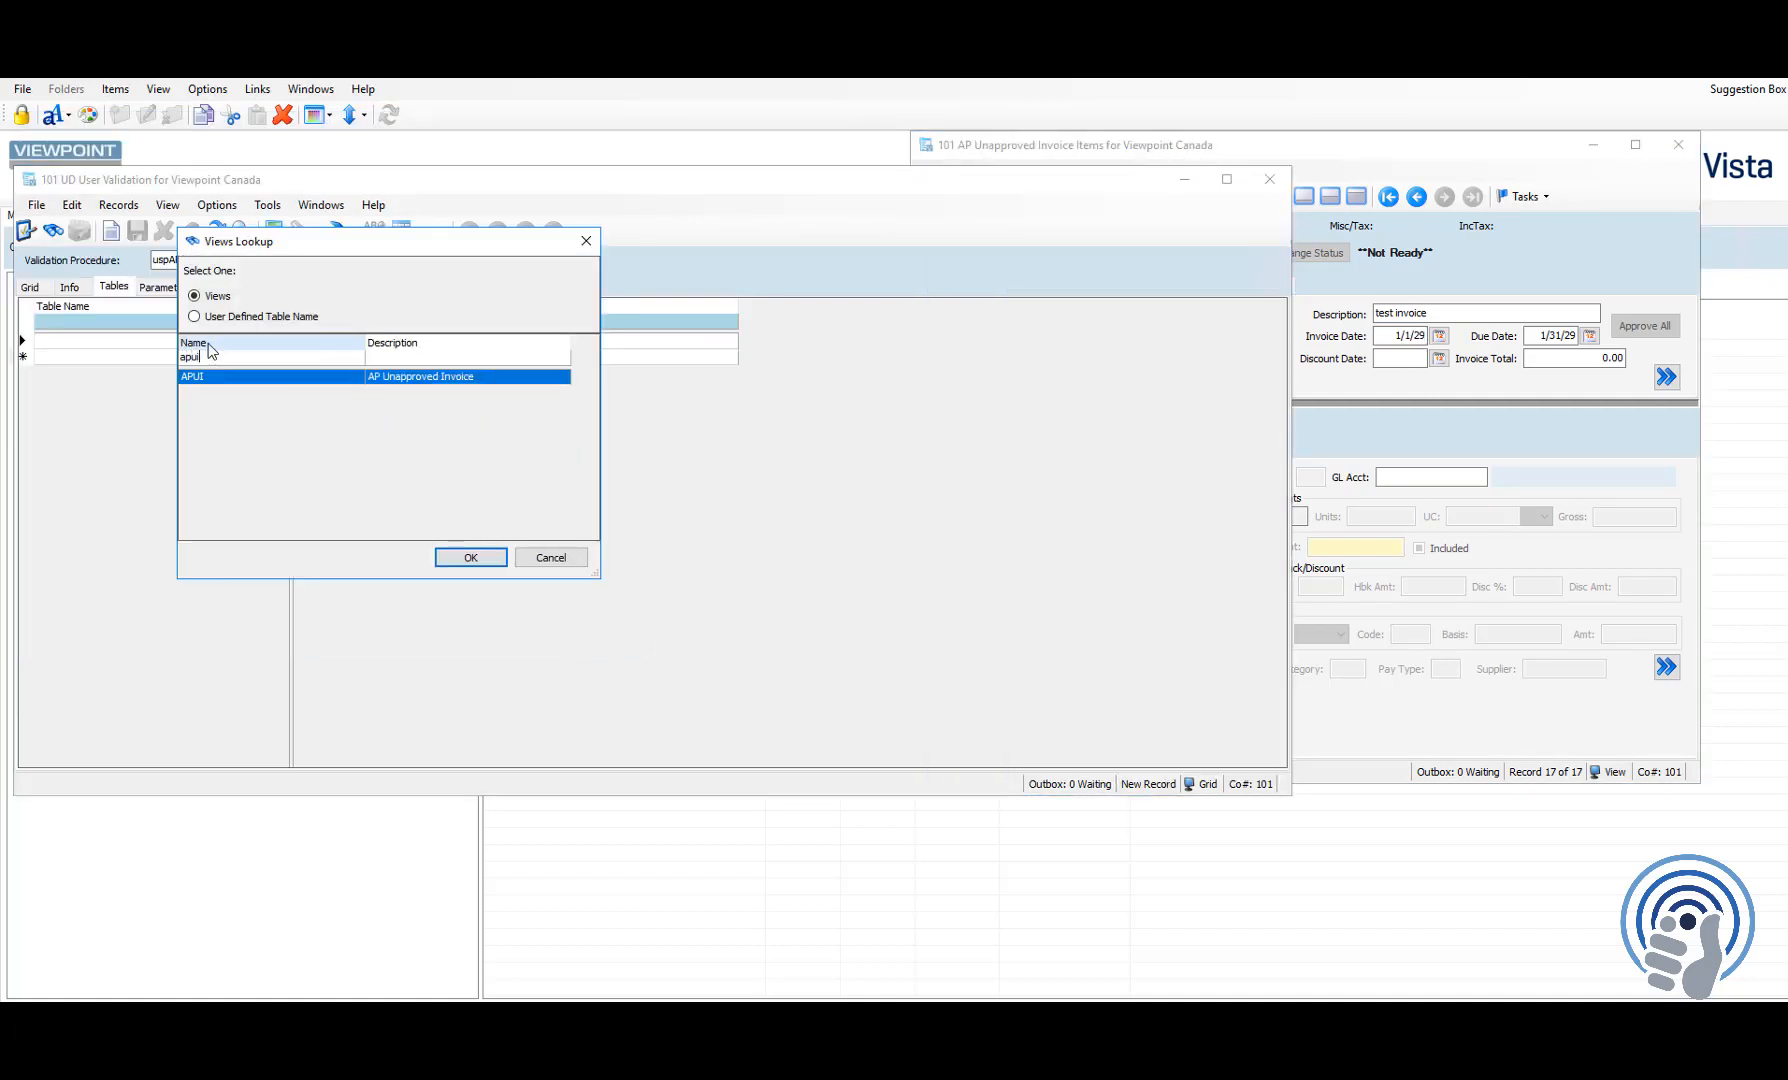
pyautogui.press('Return')
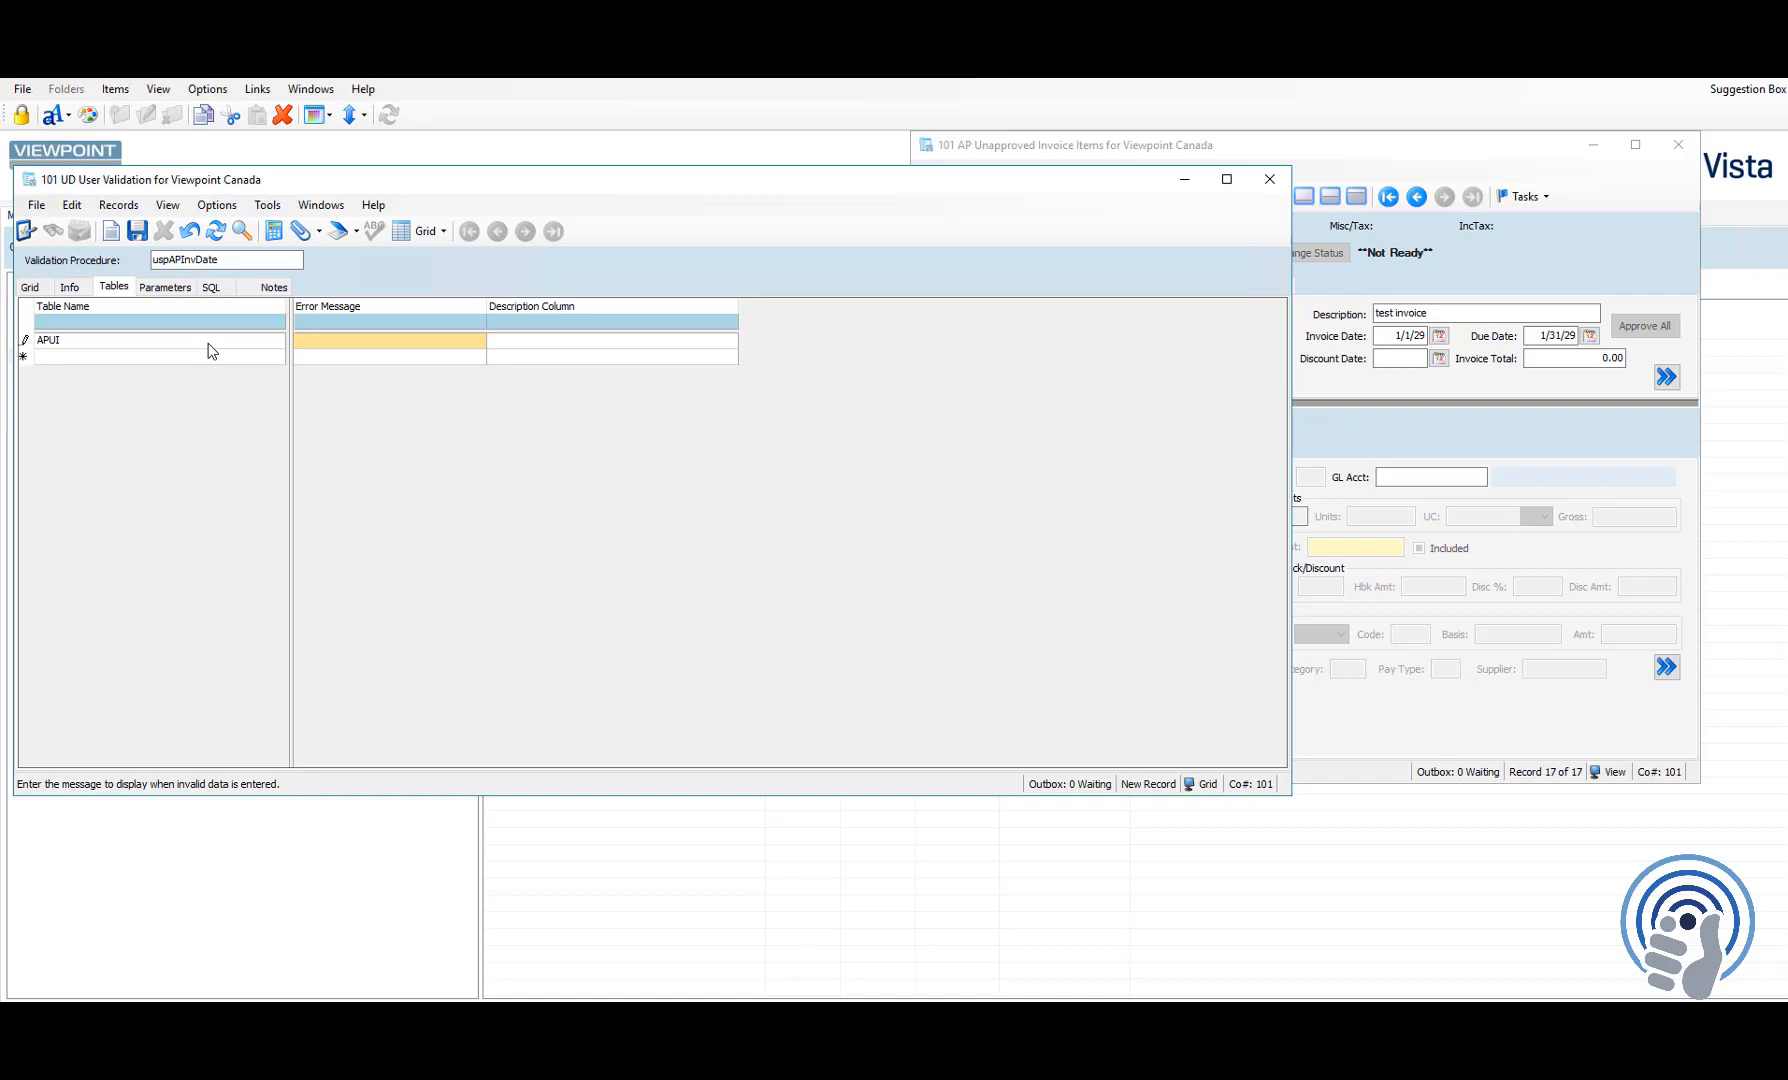
# Step: Set the APUI table's error message to "Invoice Date ERROR" and save the row
pyautogui.write('Invoice Date ')
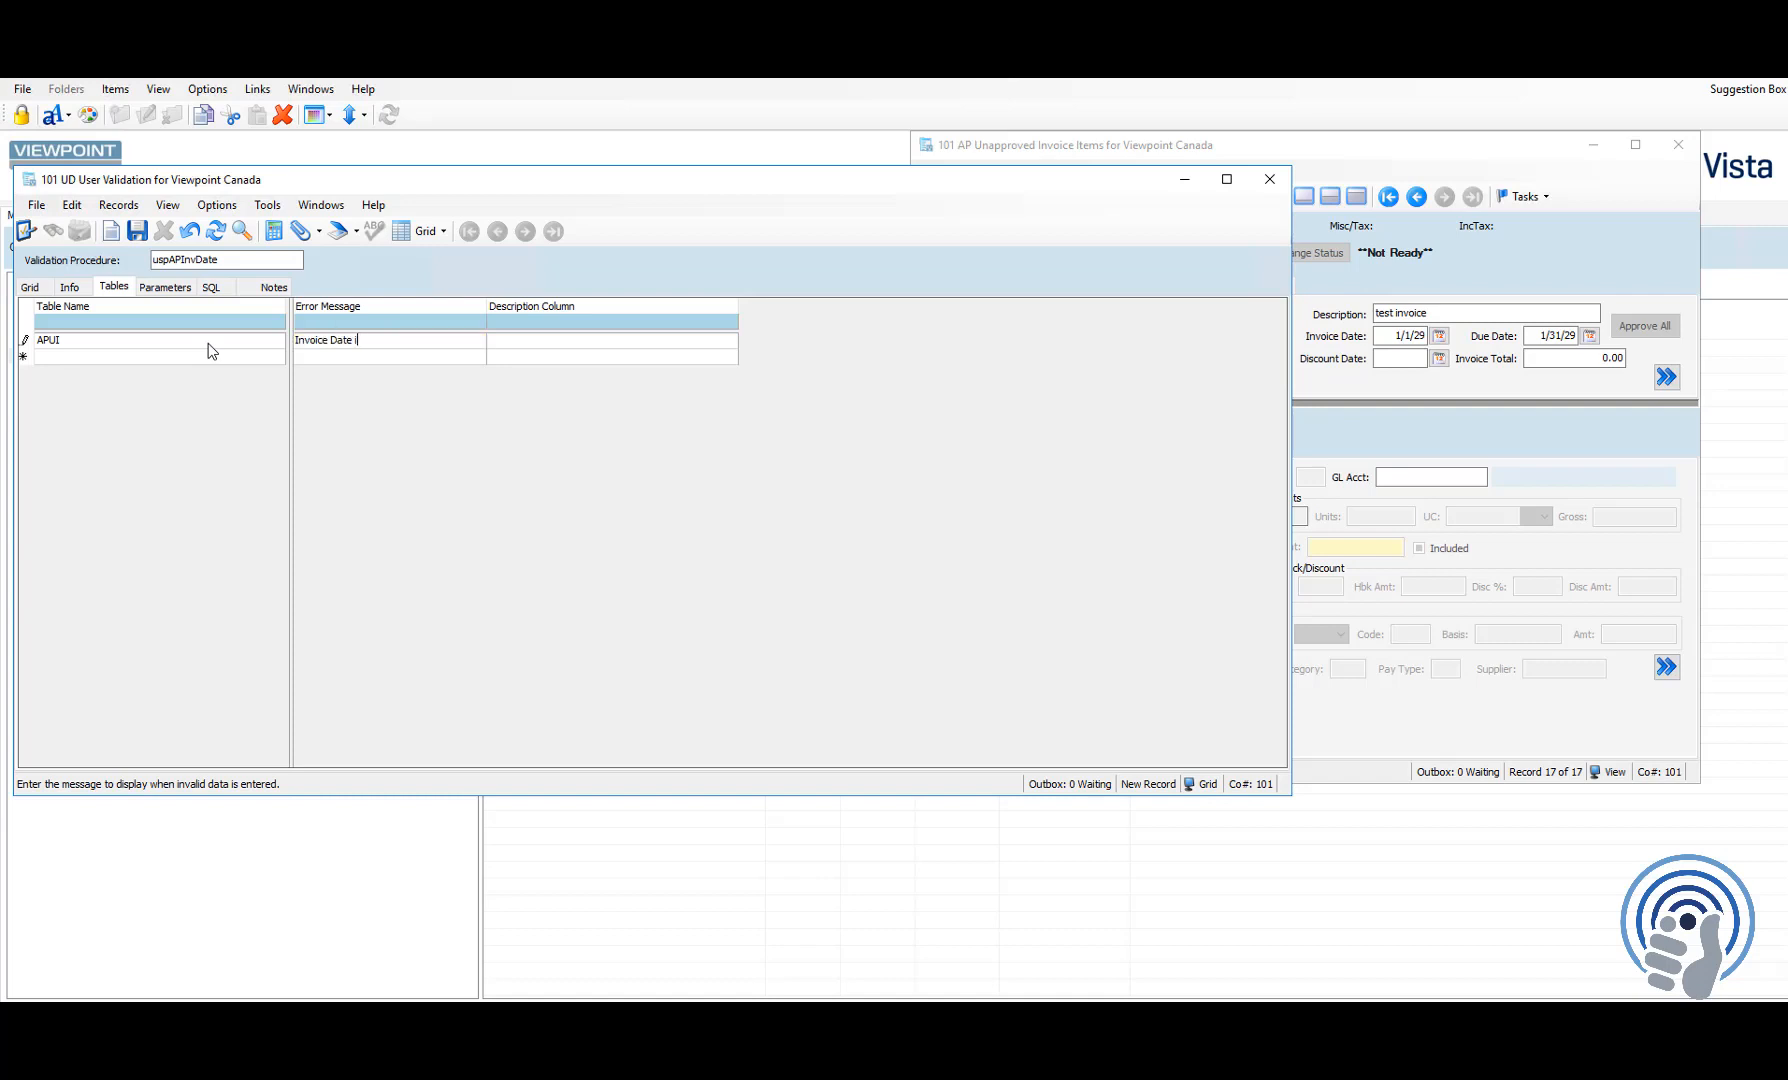
pyautogui.write('ERROR')
pyautogui.click(137, 231)
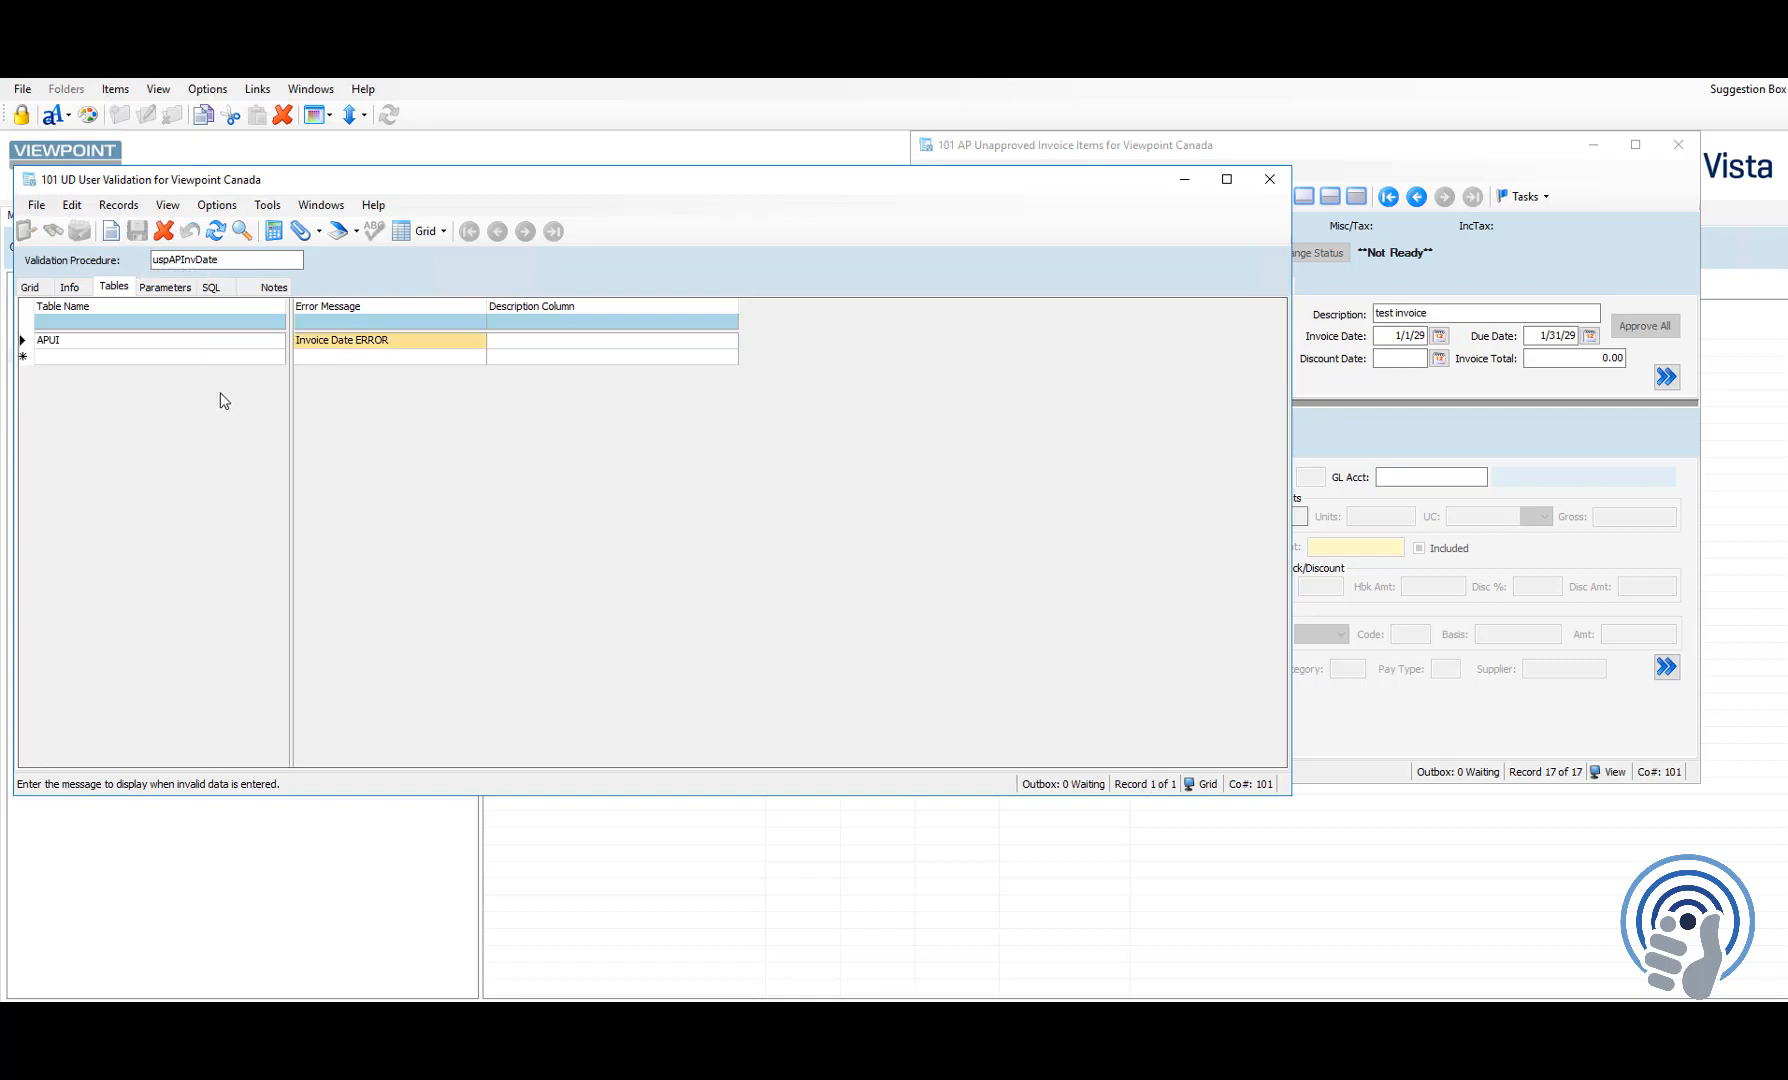
# Step: Start a new parameter row for the validation procedure and choose APUI as its table
pyautogui.click(170, 288)
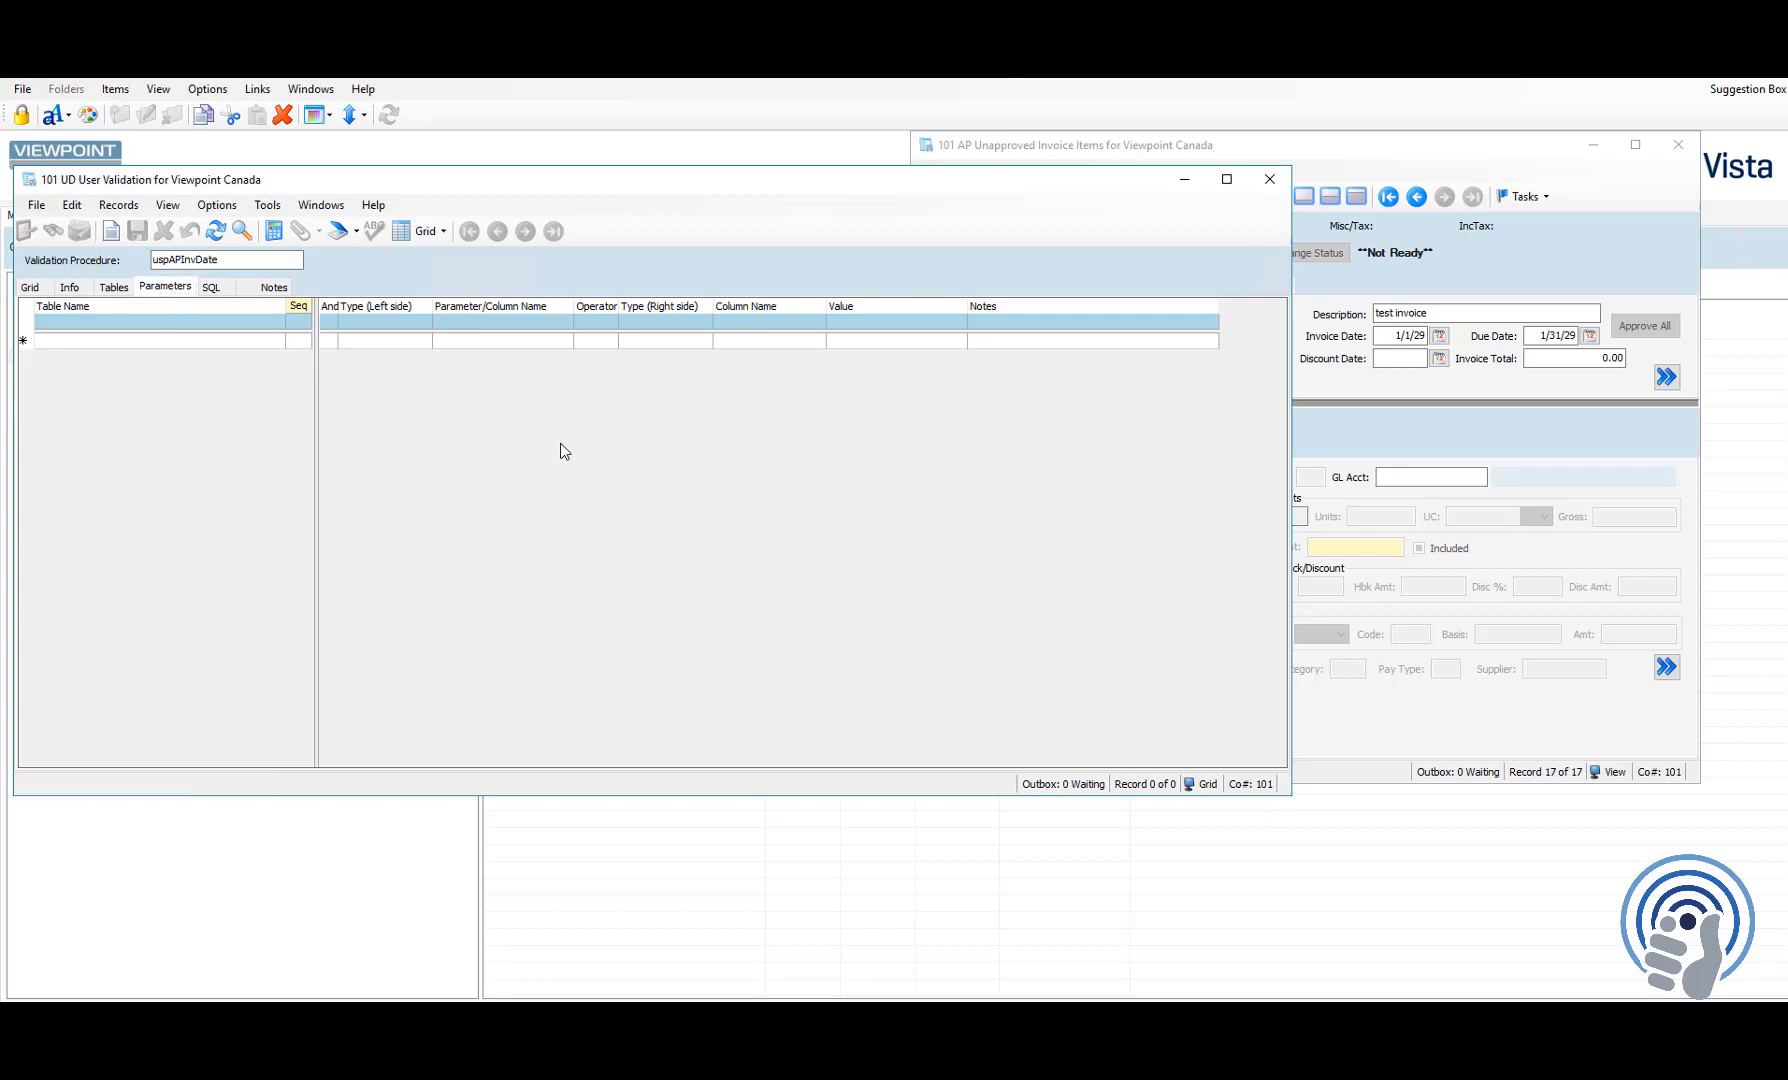
pyautogui.click(1388, 336)
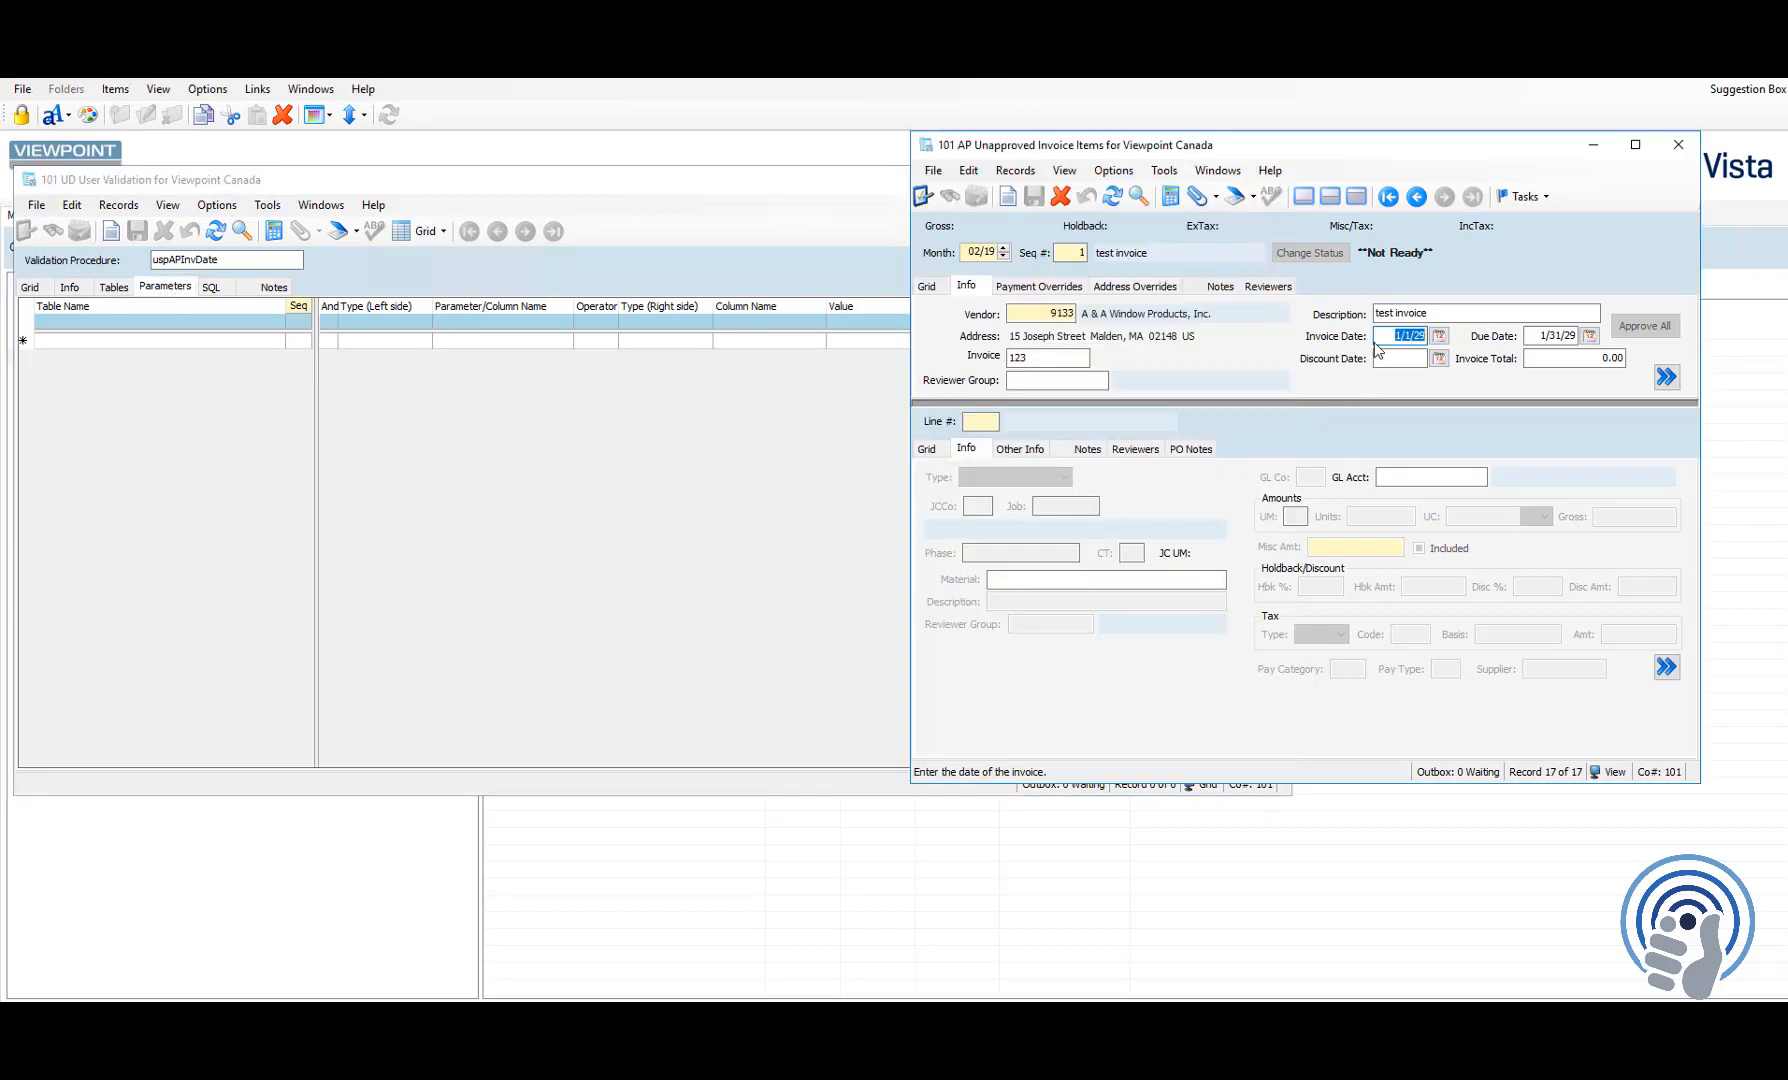
pyautogui.moveTo(1388, 336); pyautogui.dragTo(1438, 336)
pyautogui.click(253, 367)
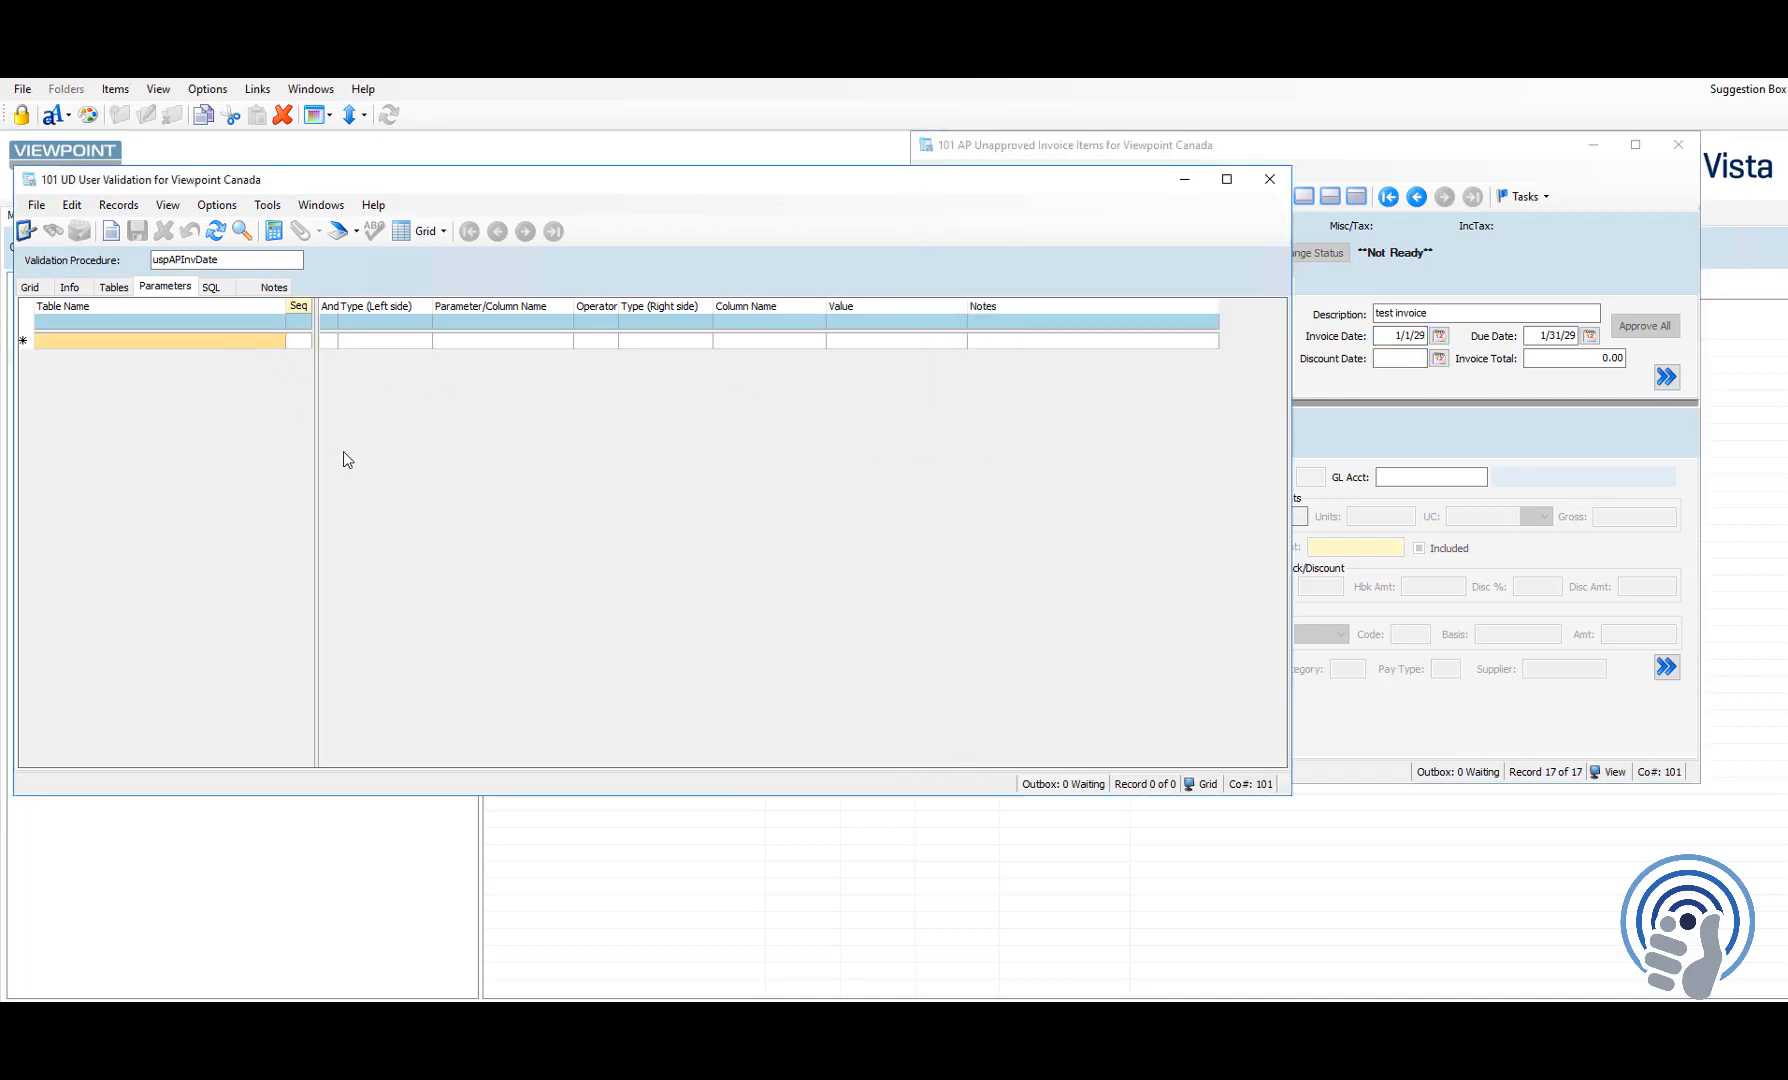
pyautogui.doubleClick(260, 345)
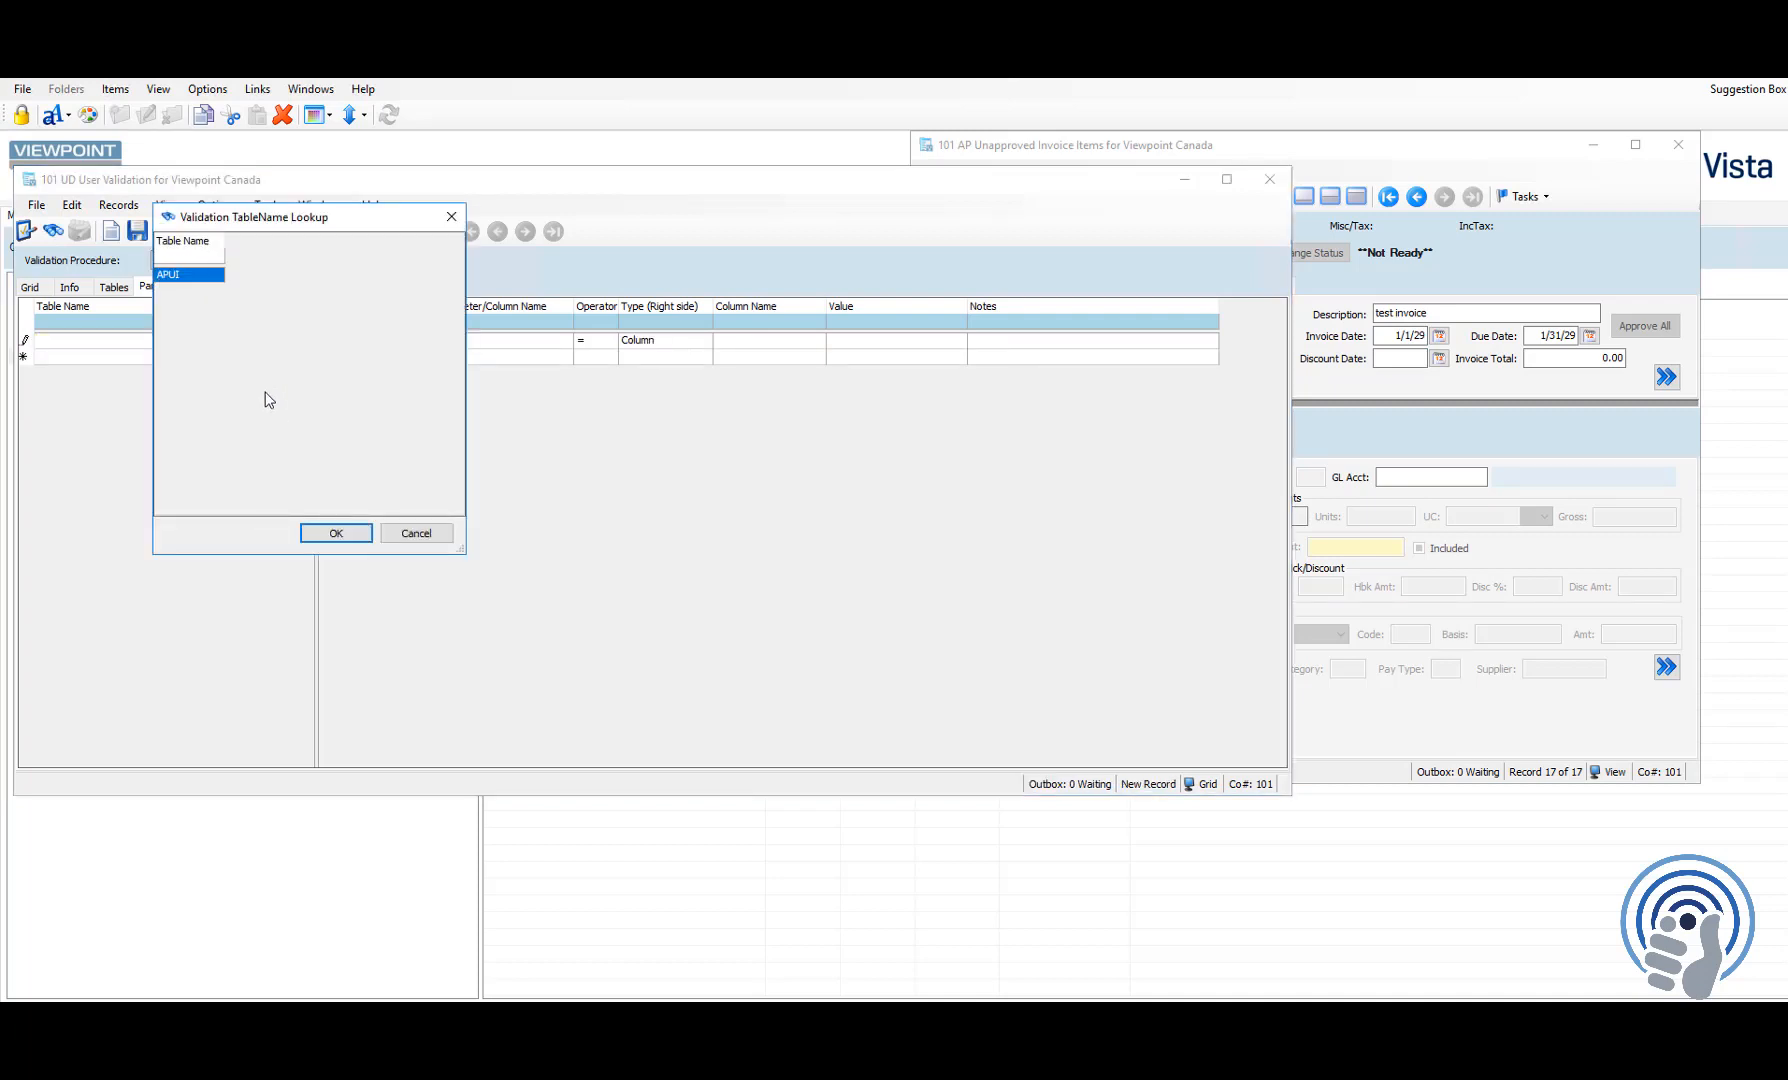
pyautogui.press('Return')
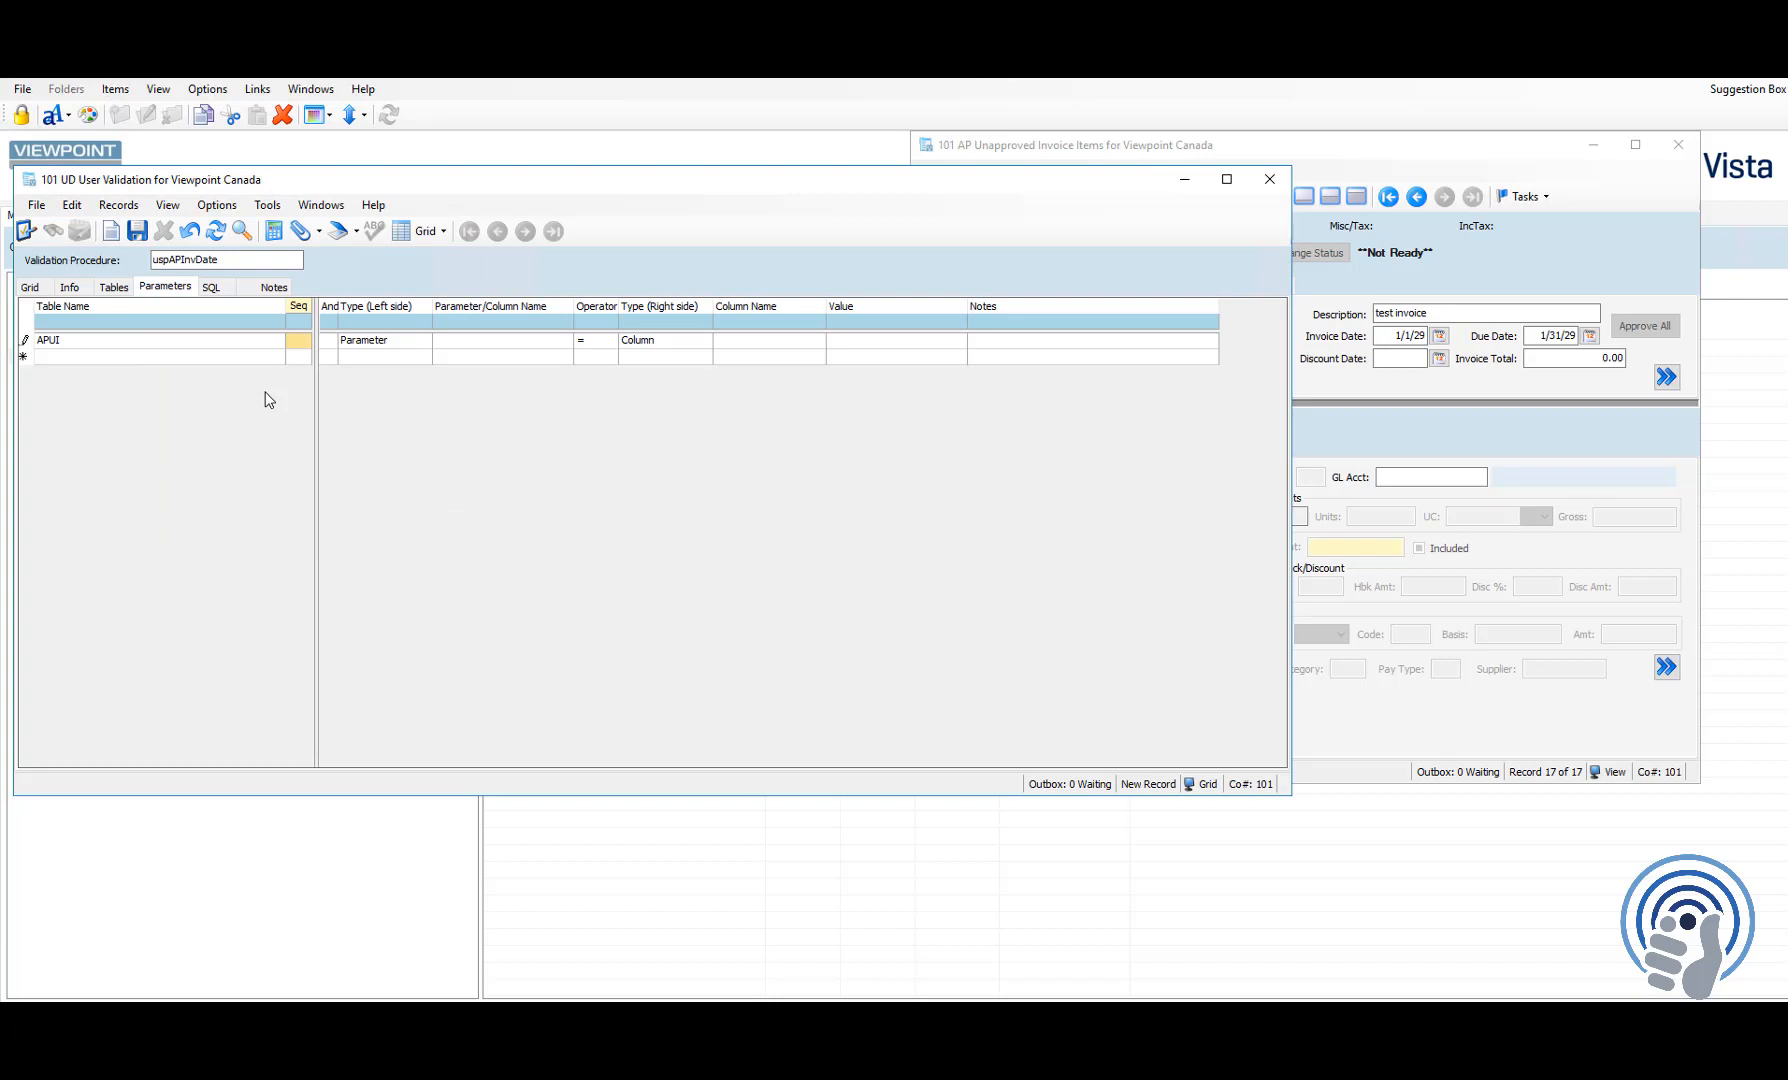
pyautogui.press('Tab')
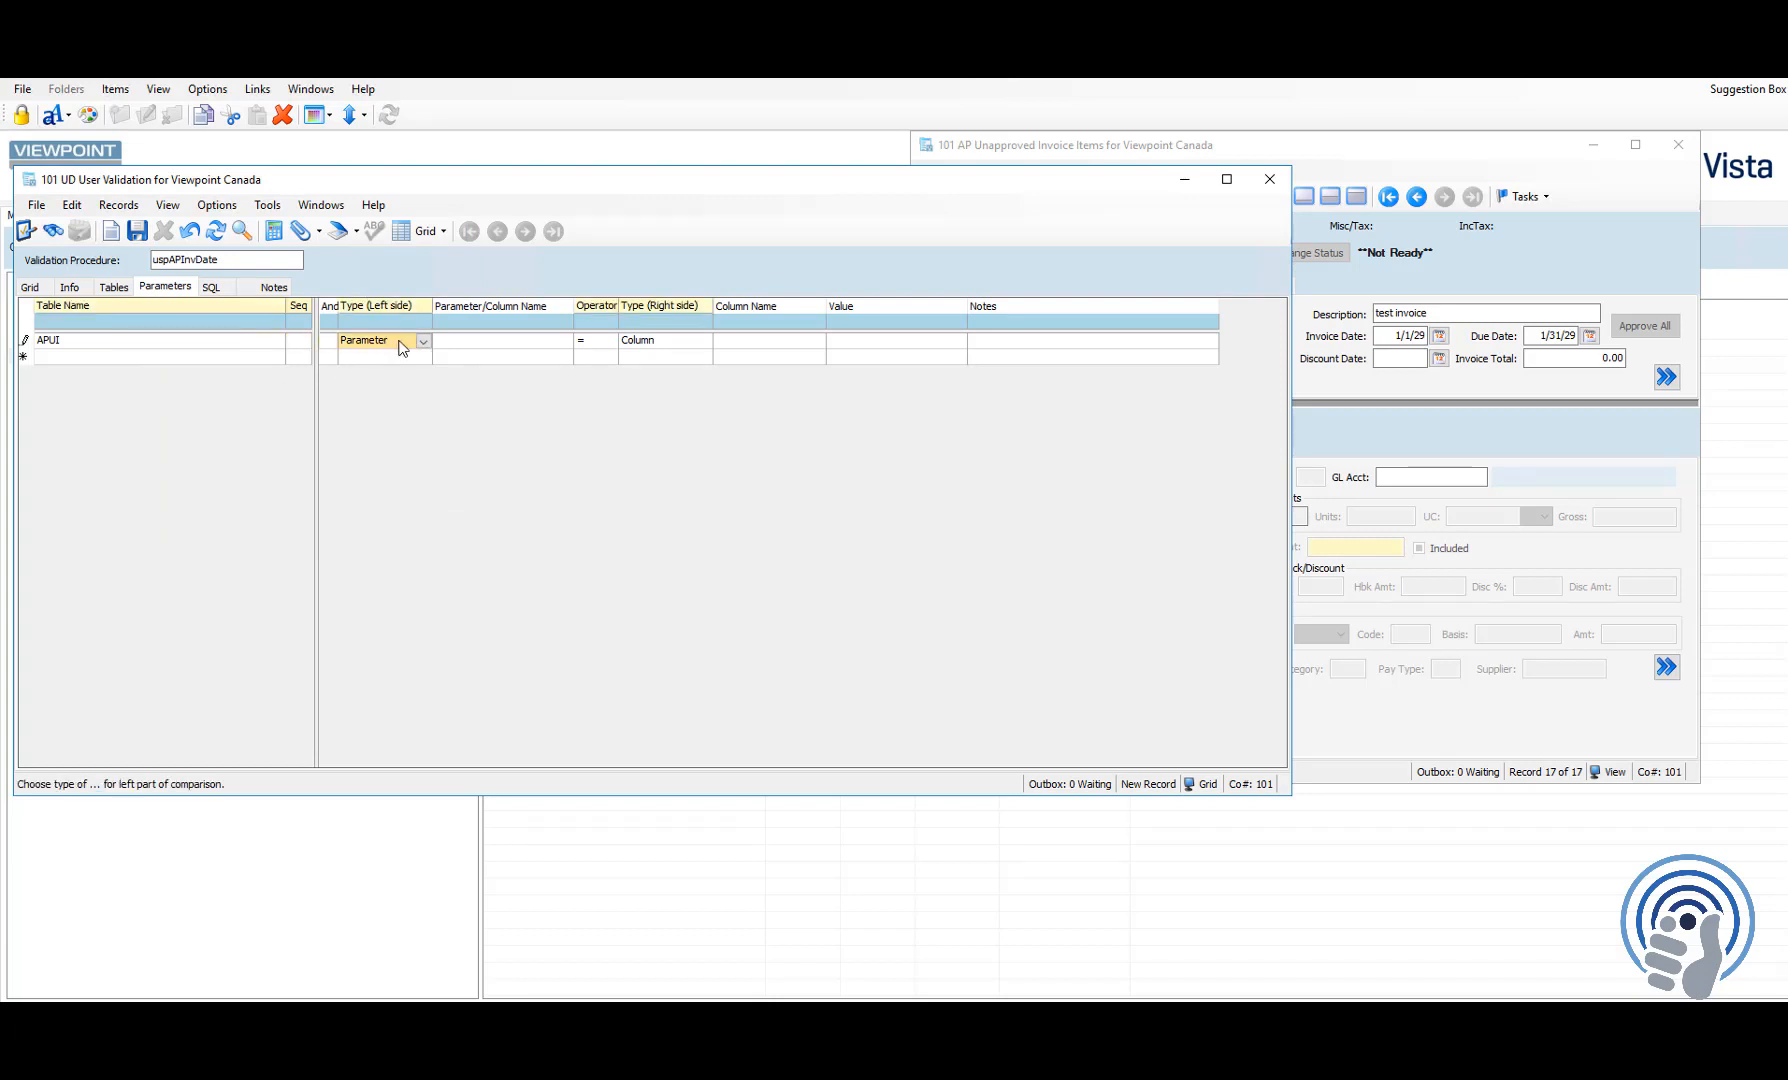
# Step: Choose InvDate as the row's parameter name and check it against the column name in the Invoice Date field's properties
pyautogui.click(465, 347)
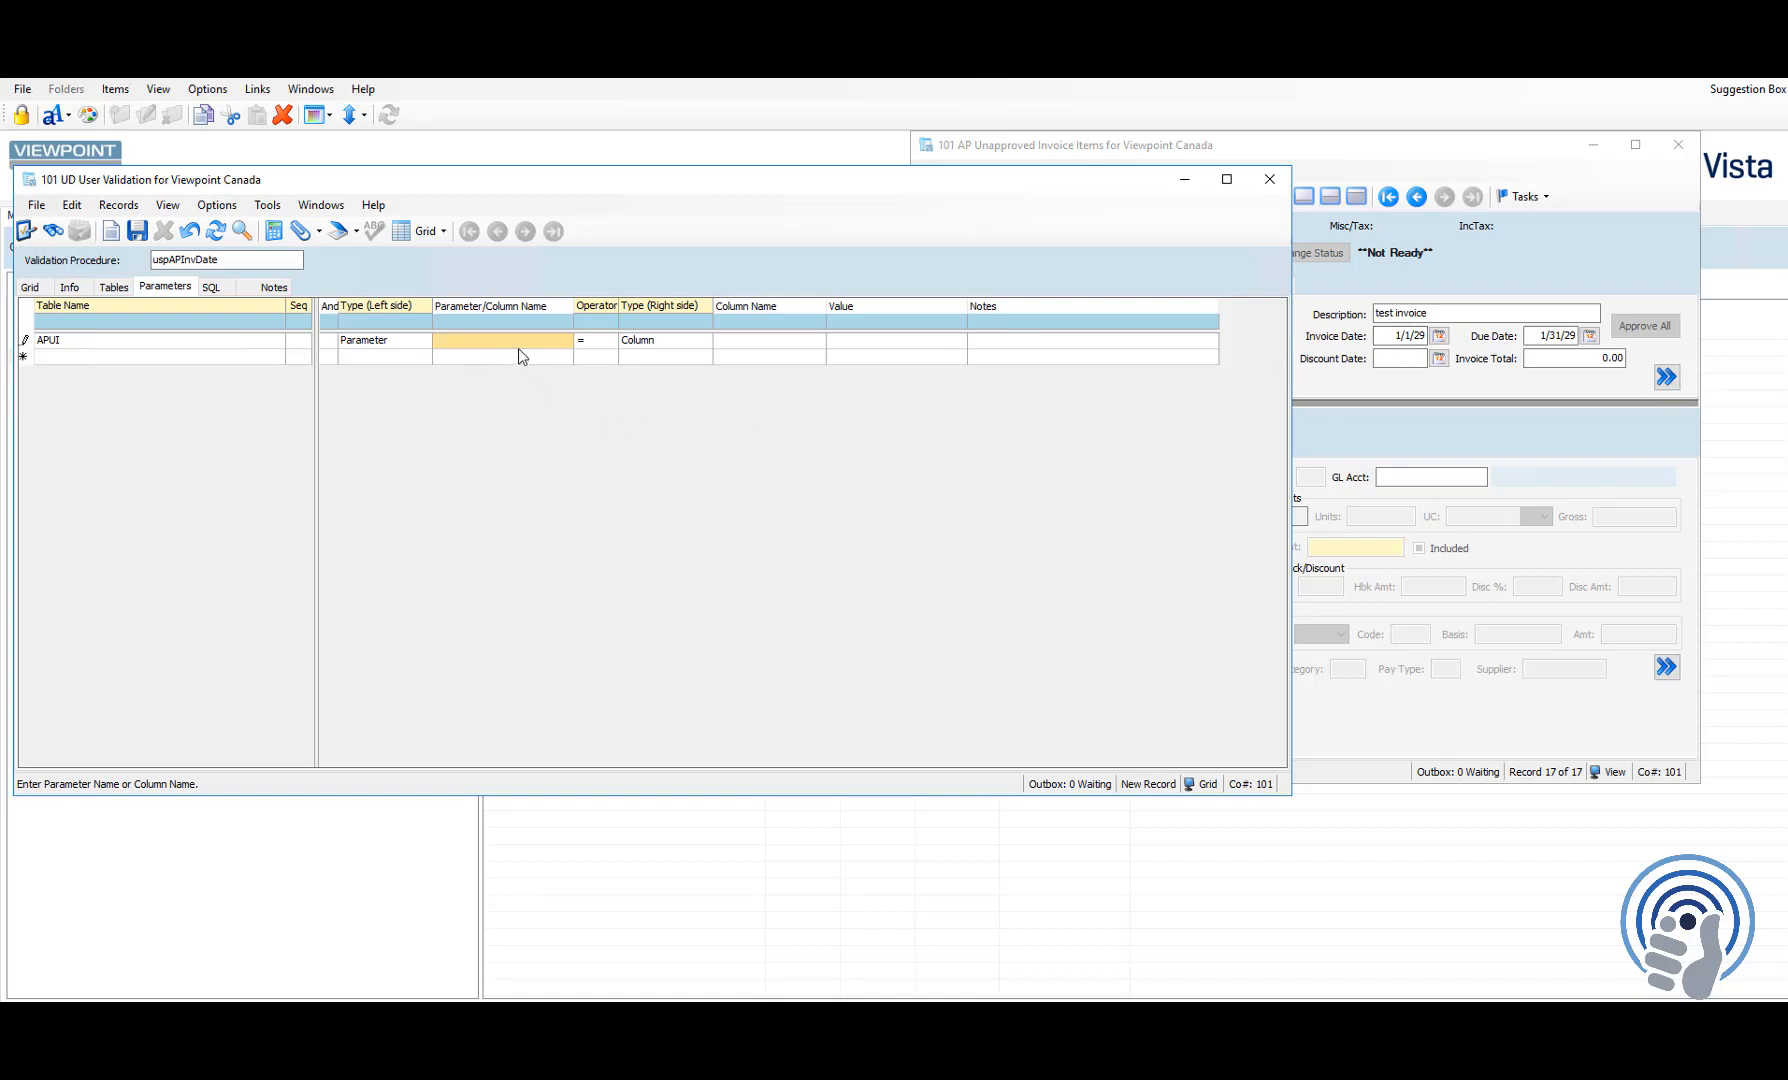
pyautogui.press('F4')
pyautogui.write('INV')
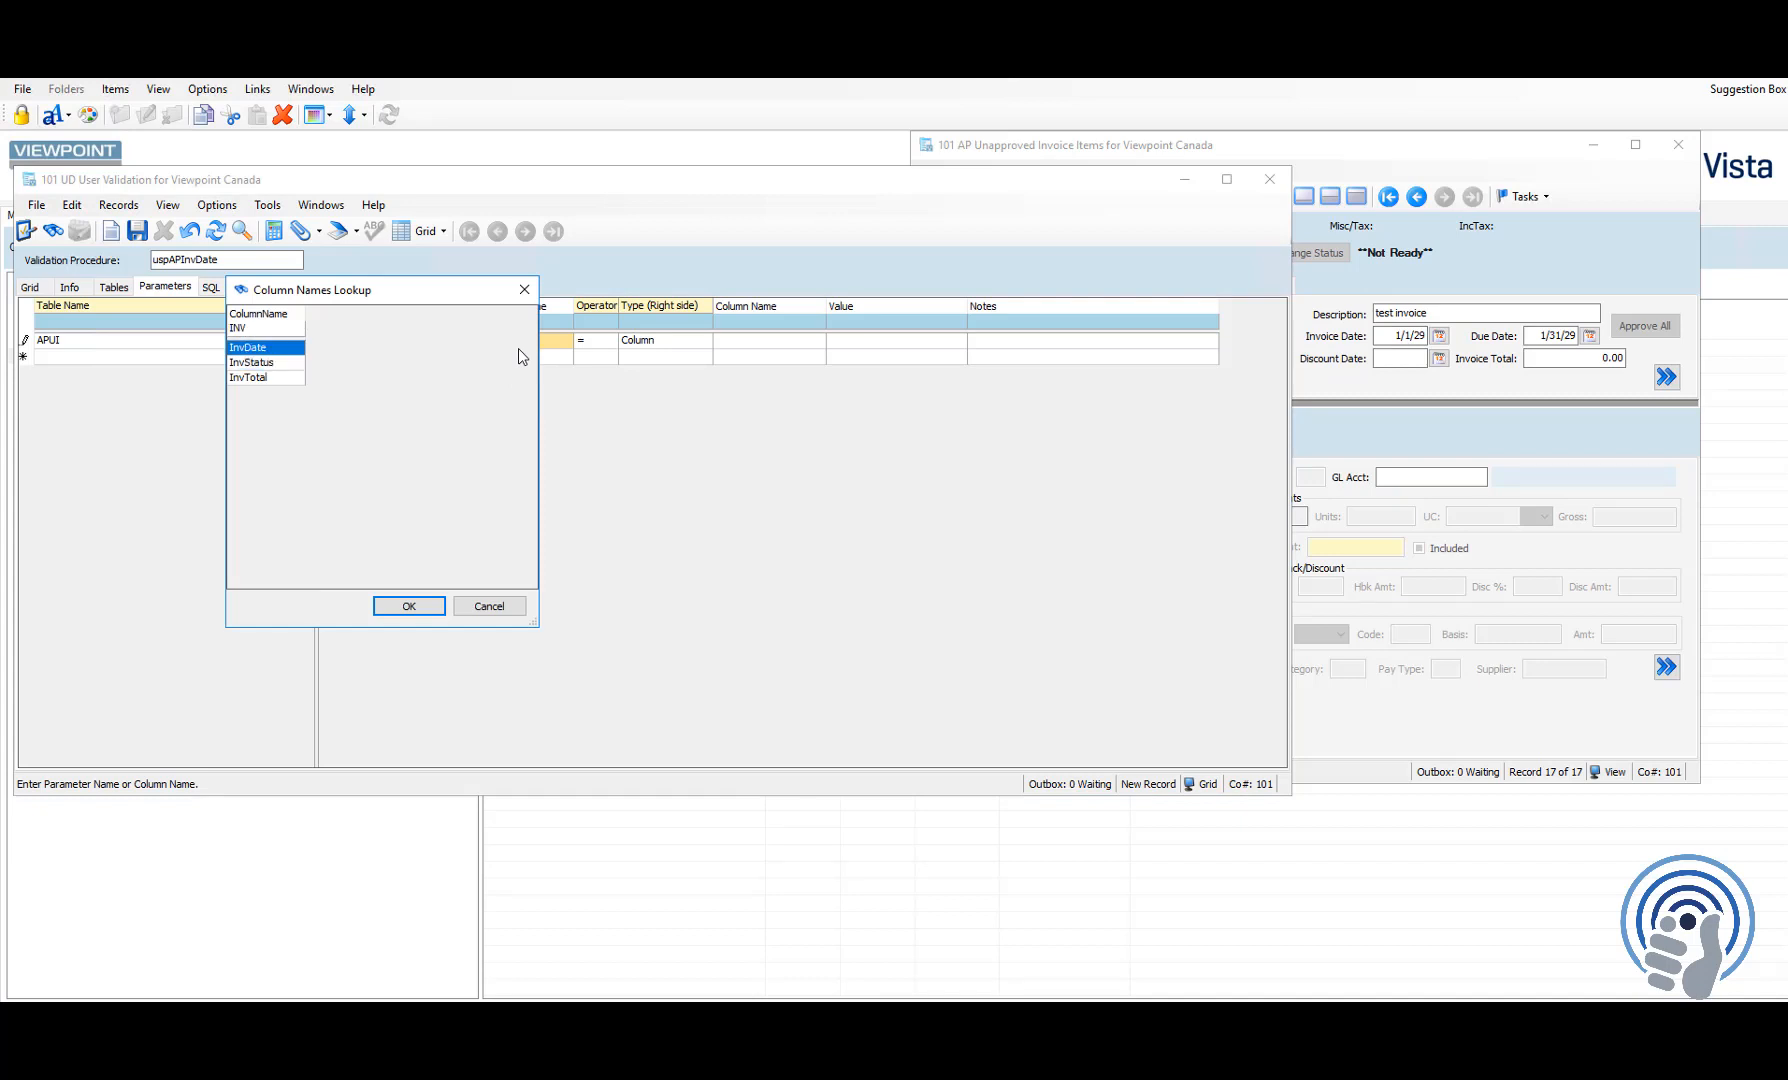
pyautogui.press('Return')
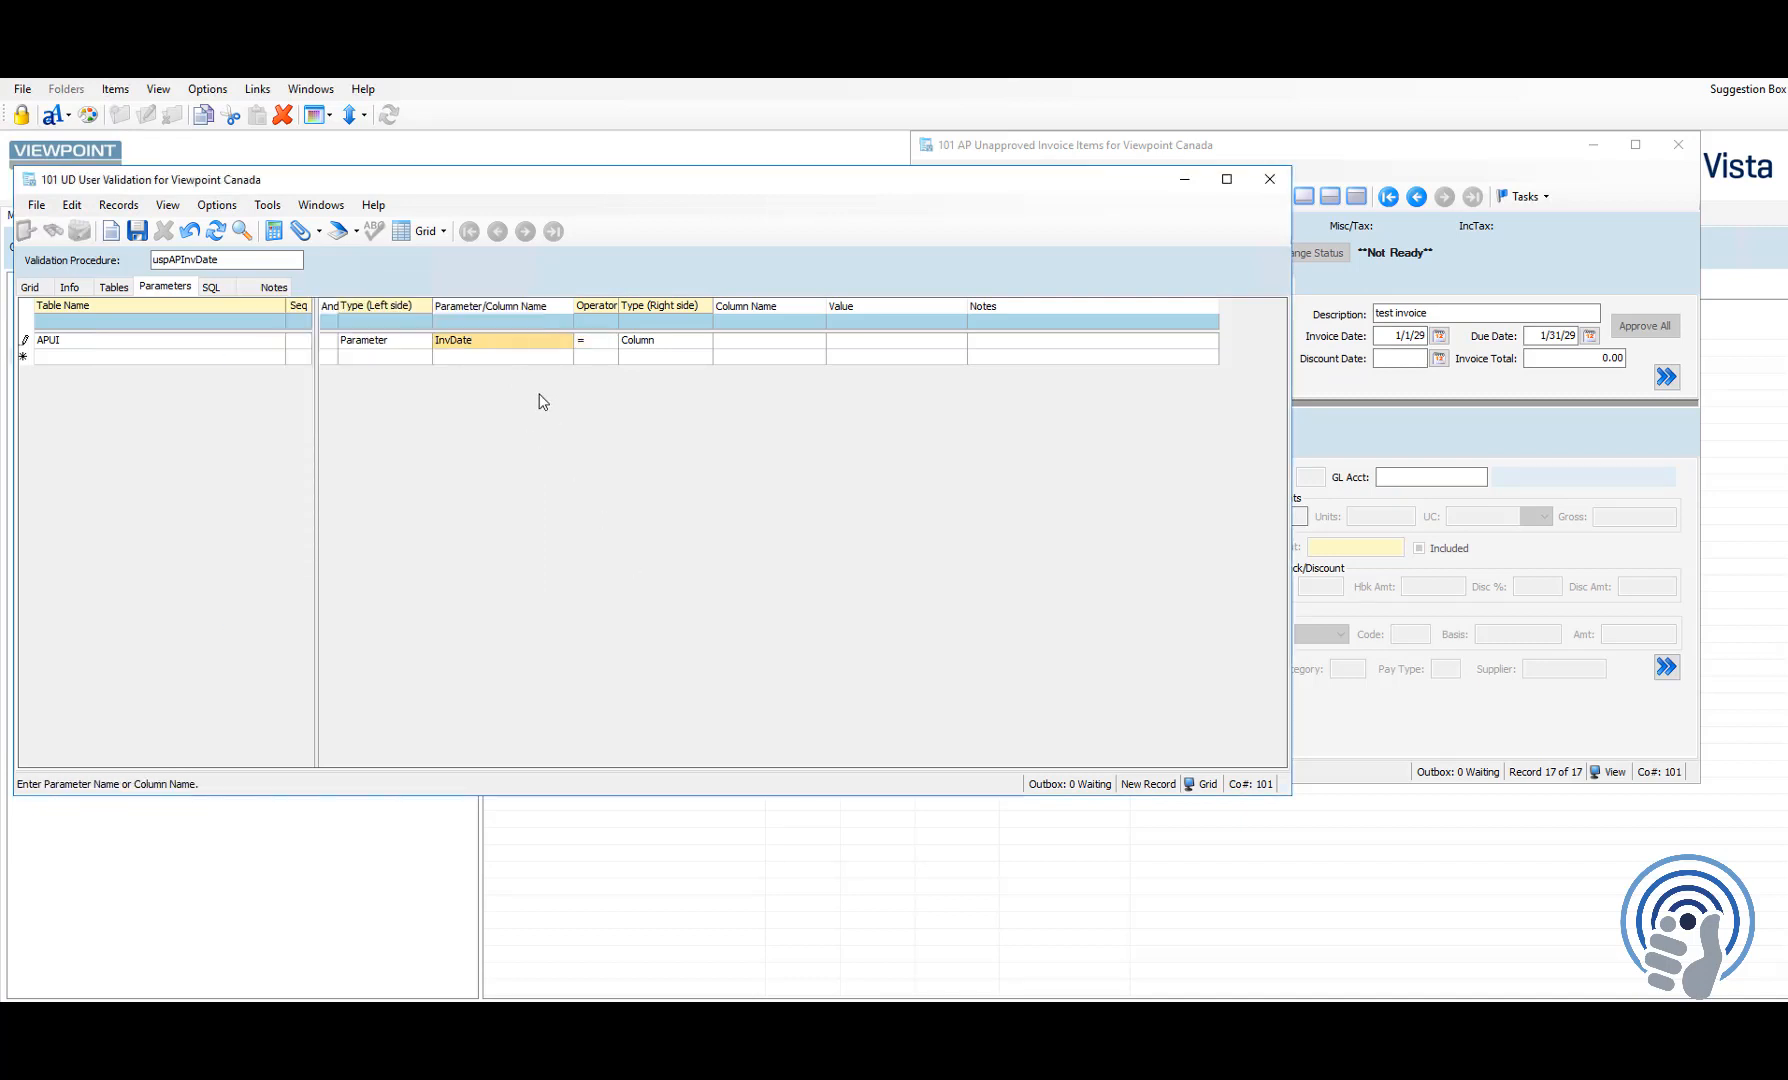
pyautogui.click(1395, 336)
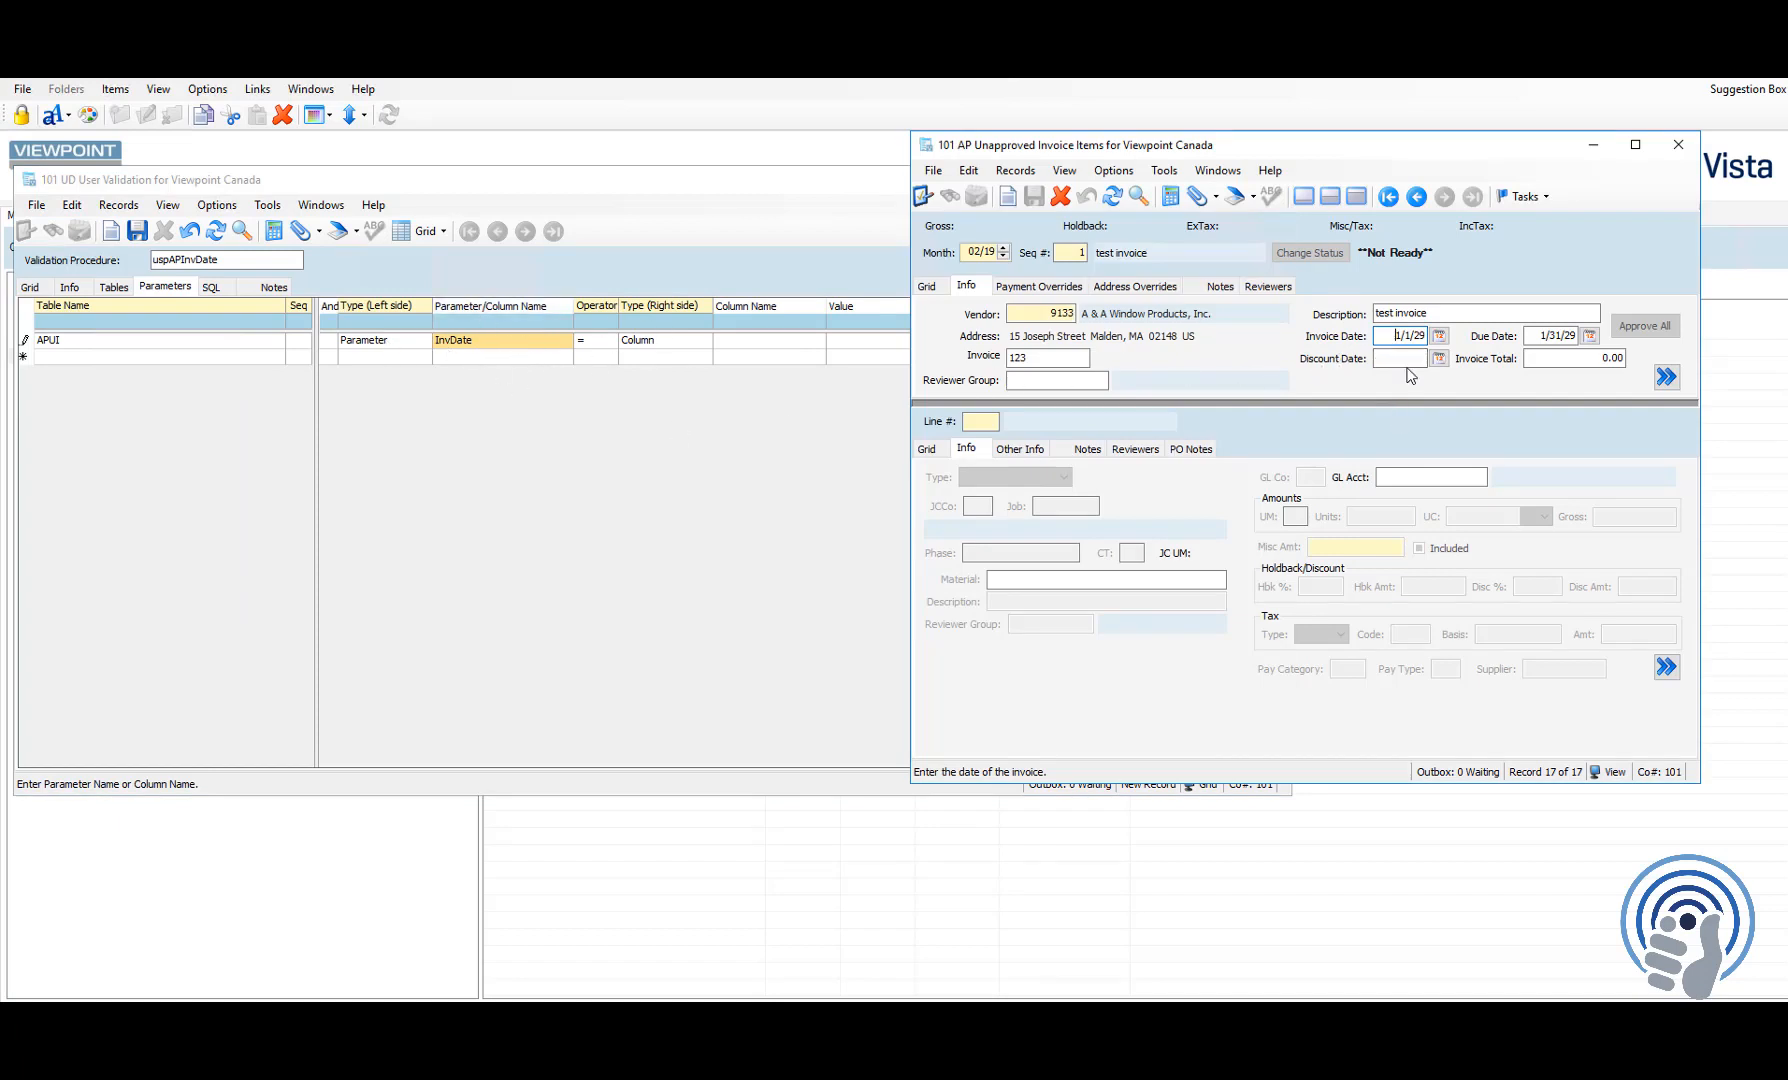
pyautogui.press('F3')
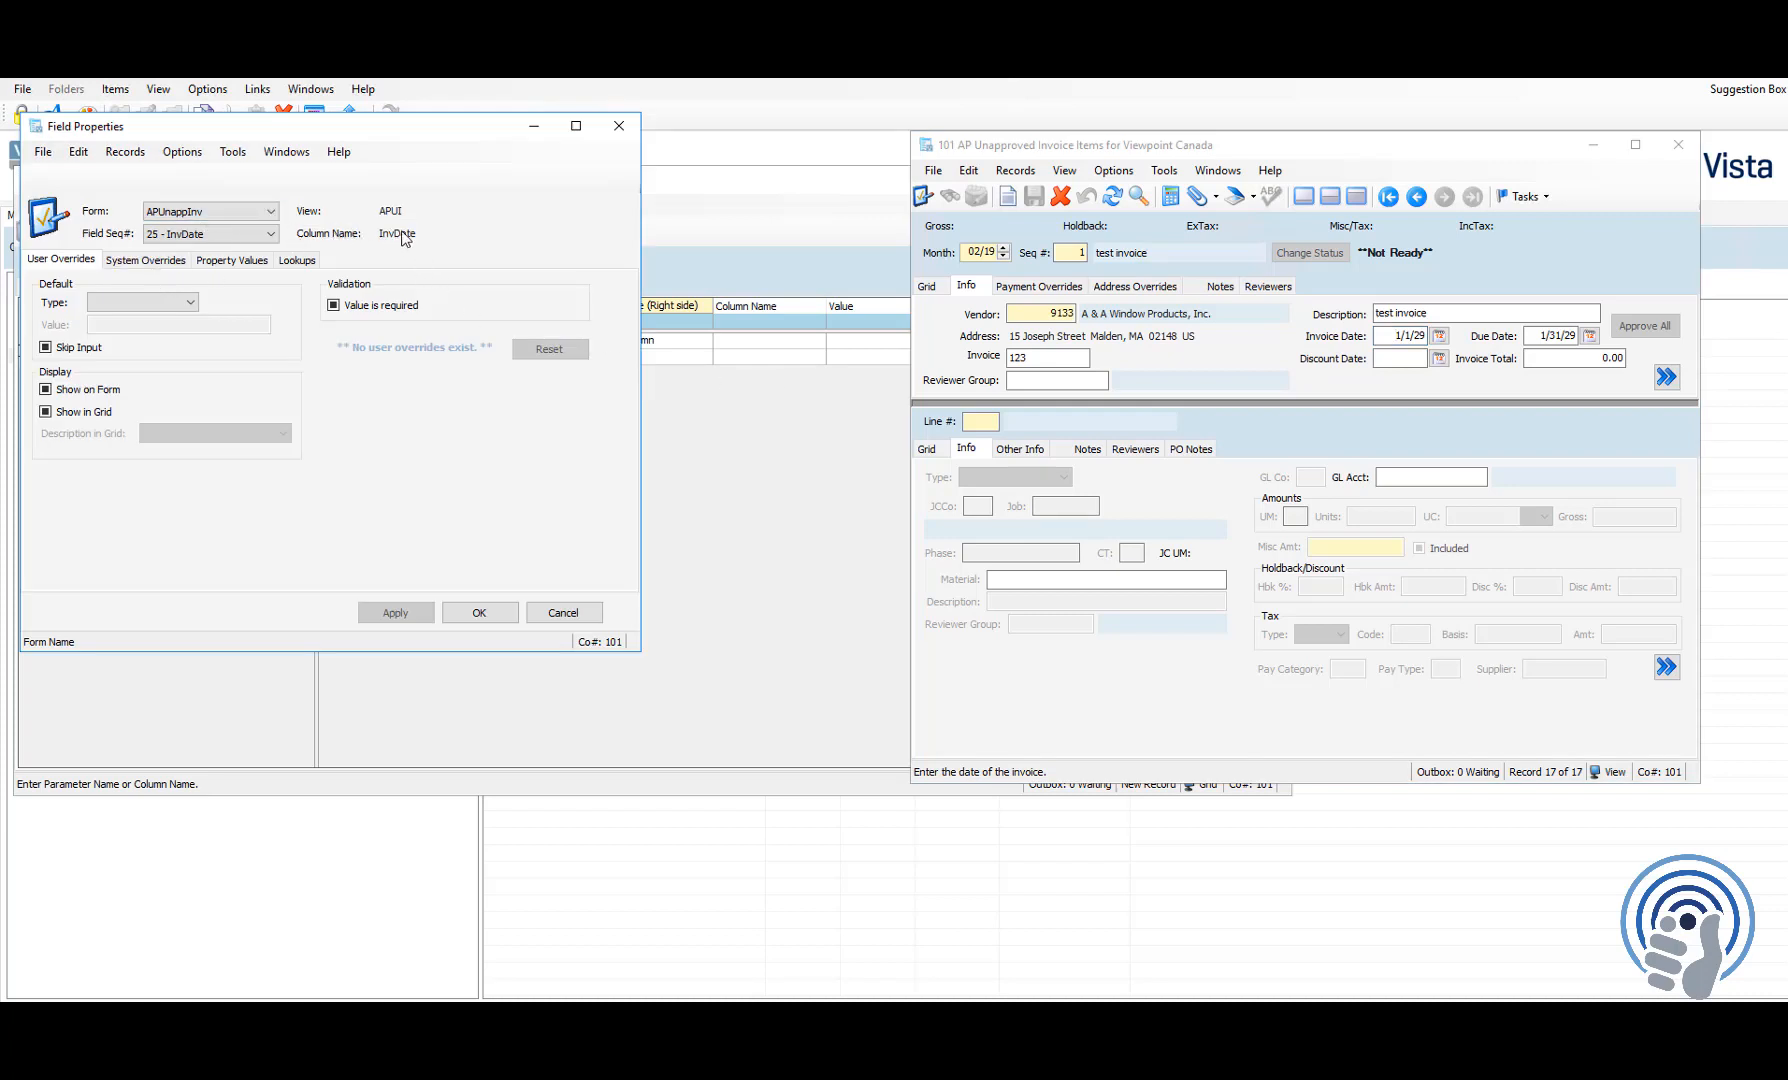
pyautogui.click(622, 124)
# Step: Set the InvDate parameter's comparison operator to < and its right-side type to Value
pyautogui.click(596, 350)
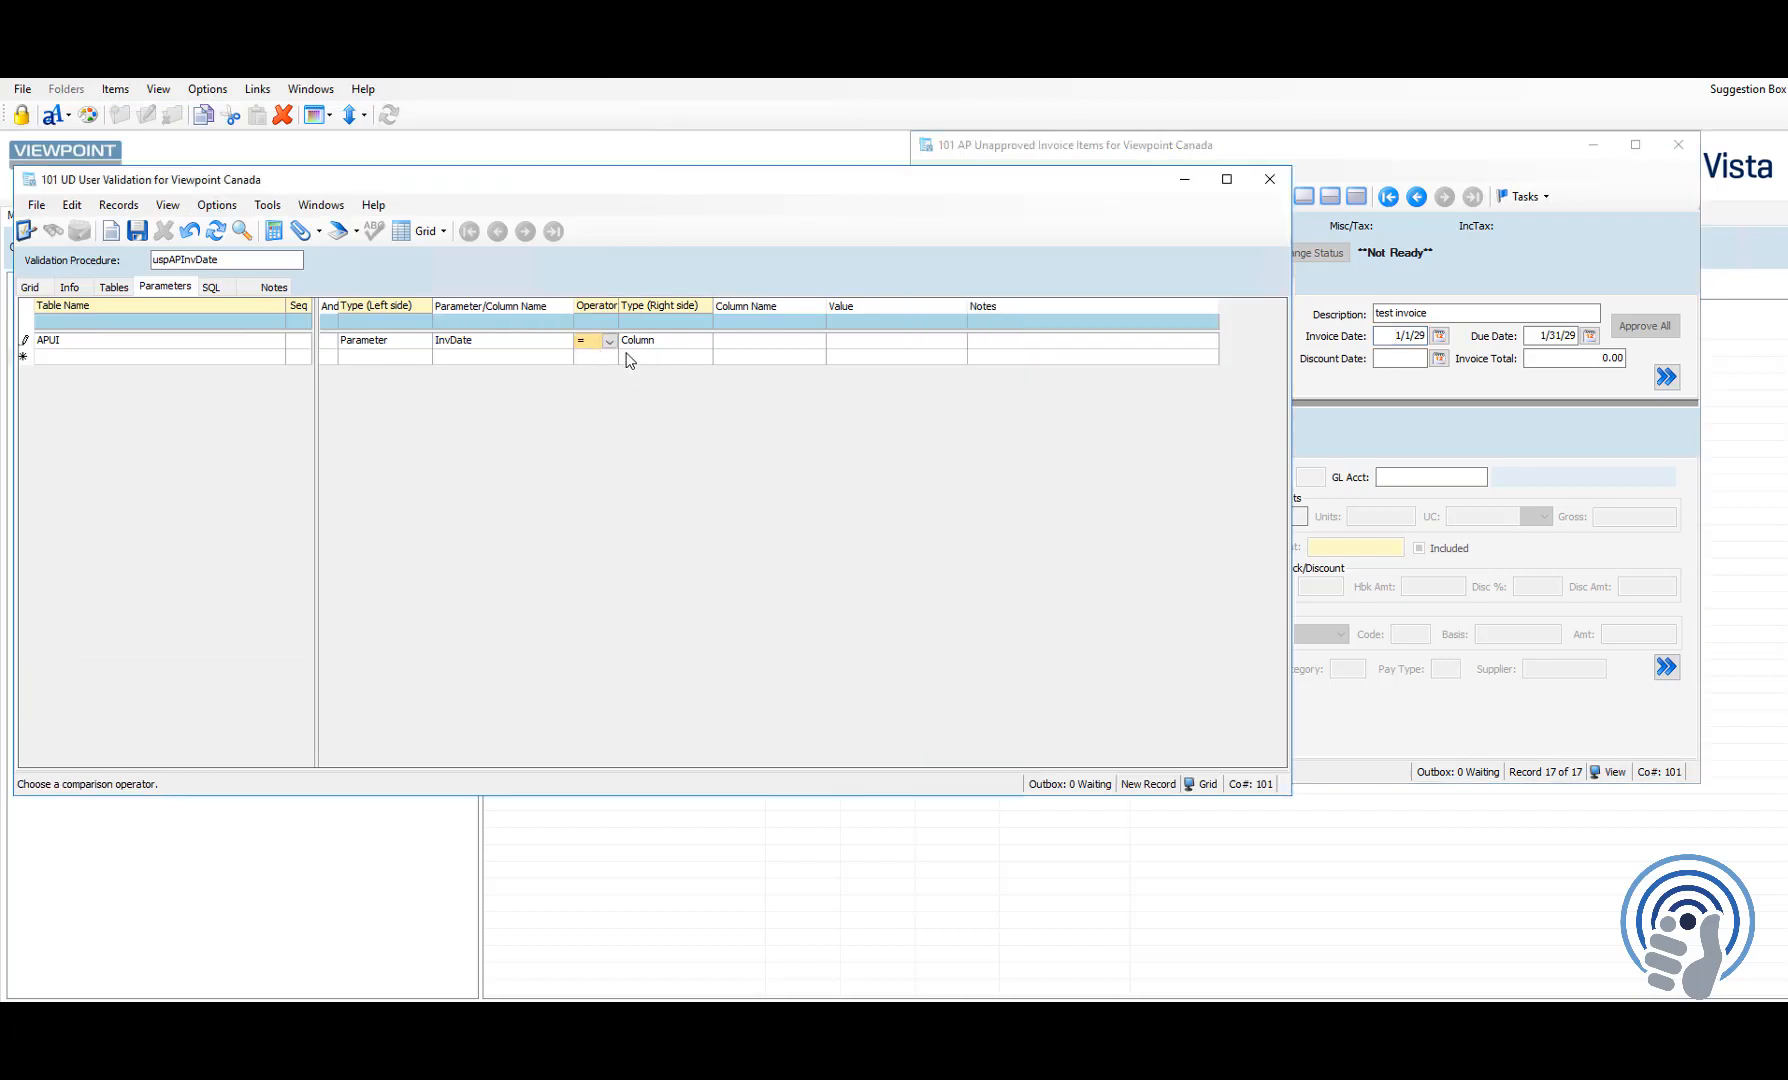
pyautogui.click(609, 341)
pyautogui.click(599, 378)
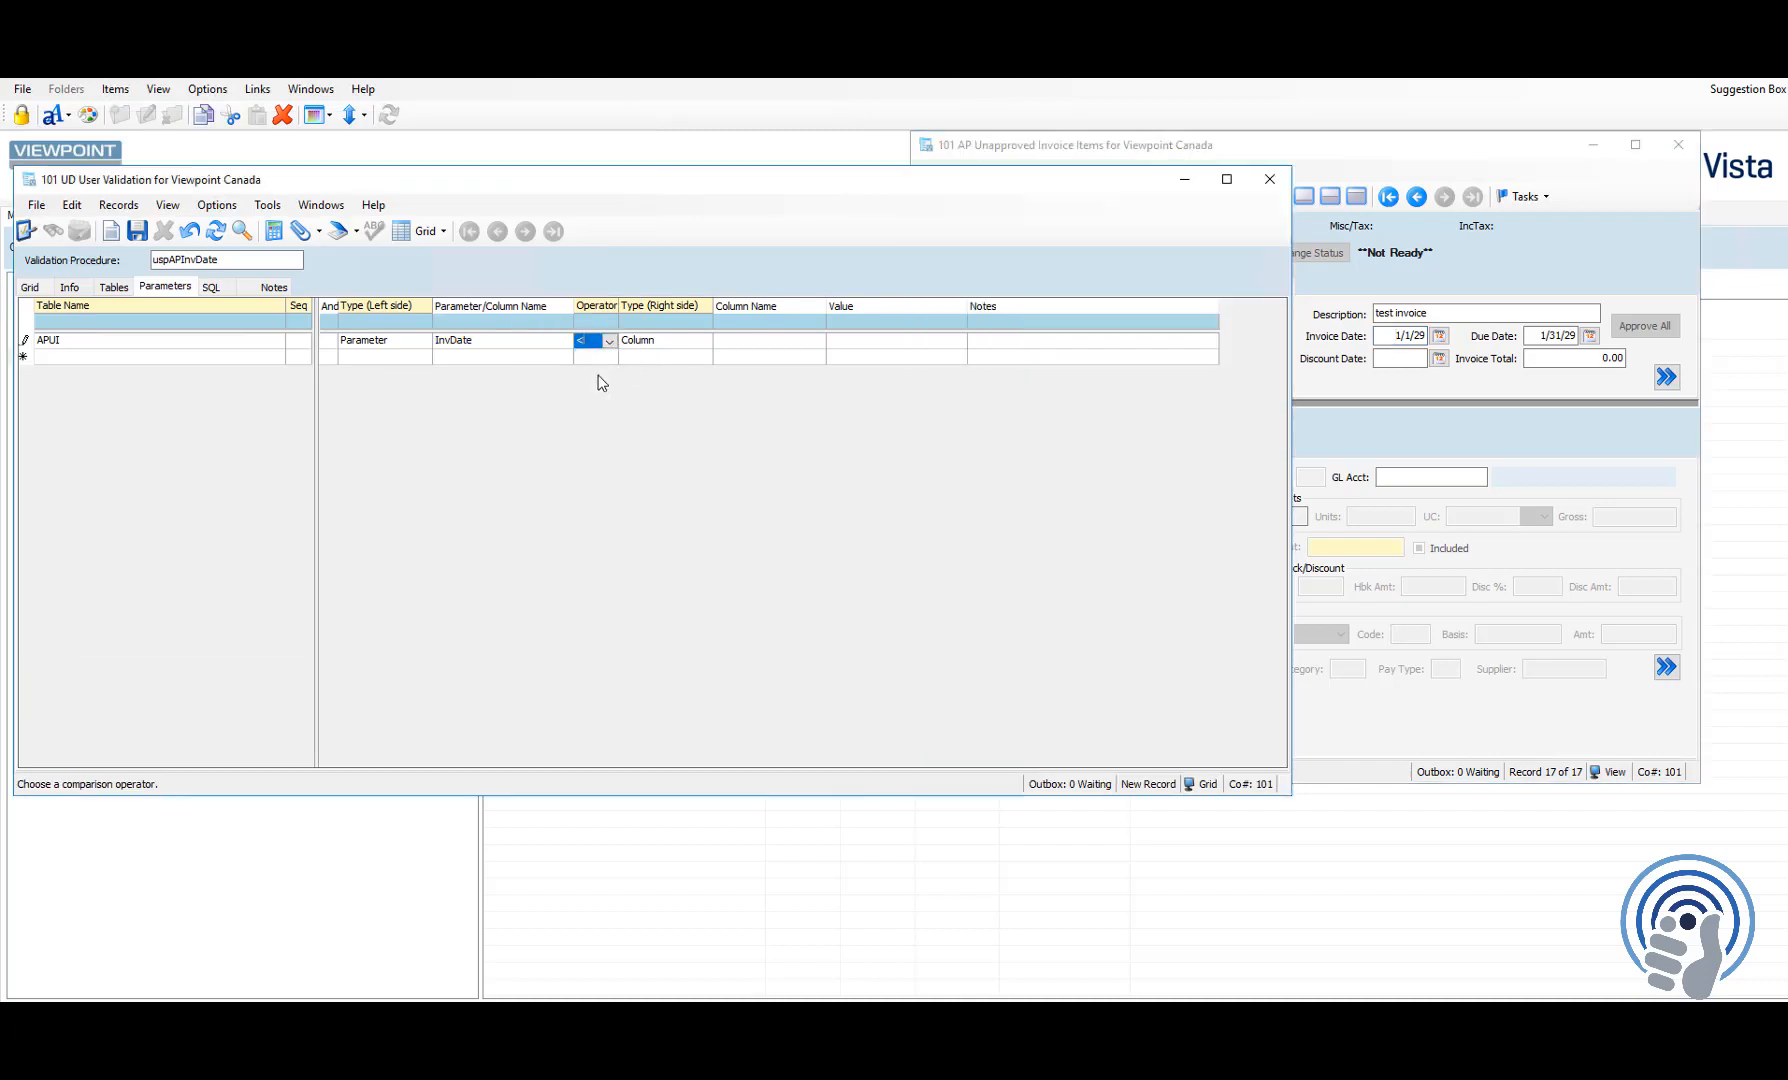
pyautogui.click(646, 348)
pyautogui.click(704, 341)
pyautogui.click(692, 372)
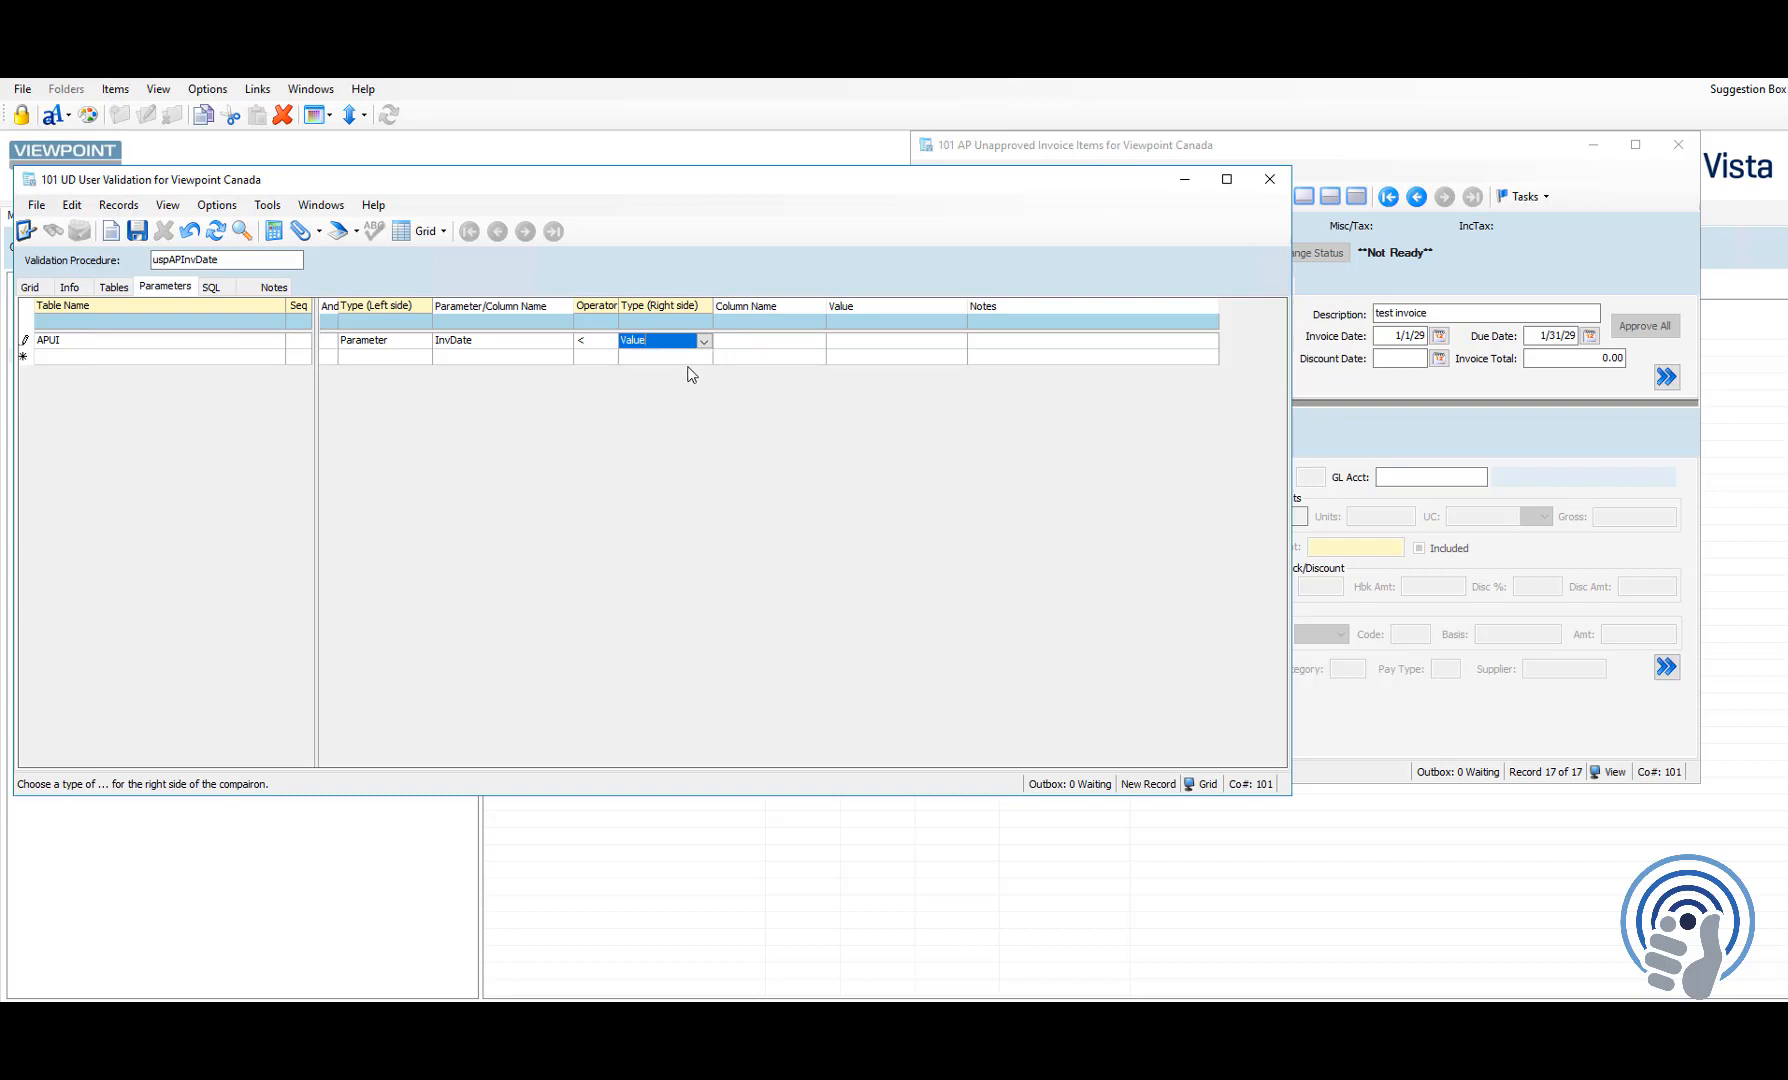
# Step: Set the InvDate parameter's comparison value to 1234 and save the row
pyautogui.click(900, 346)
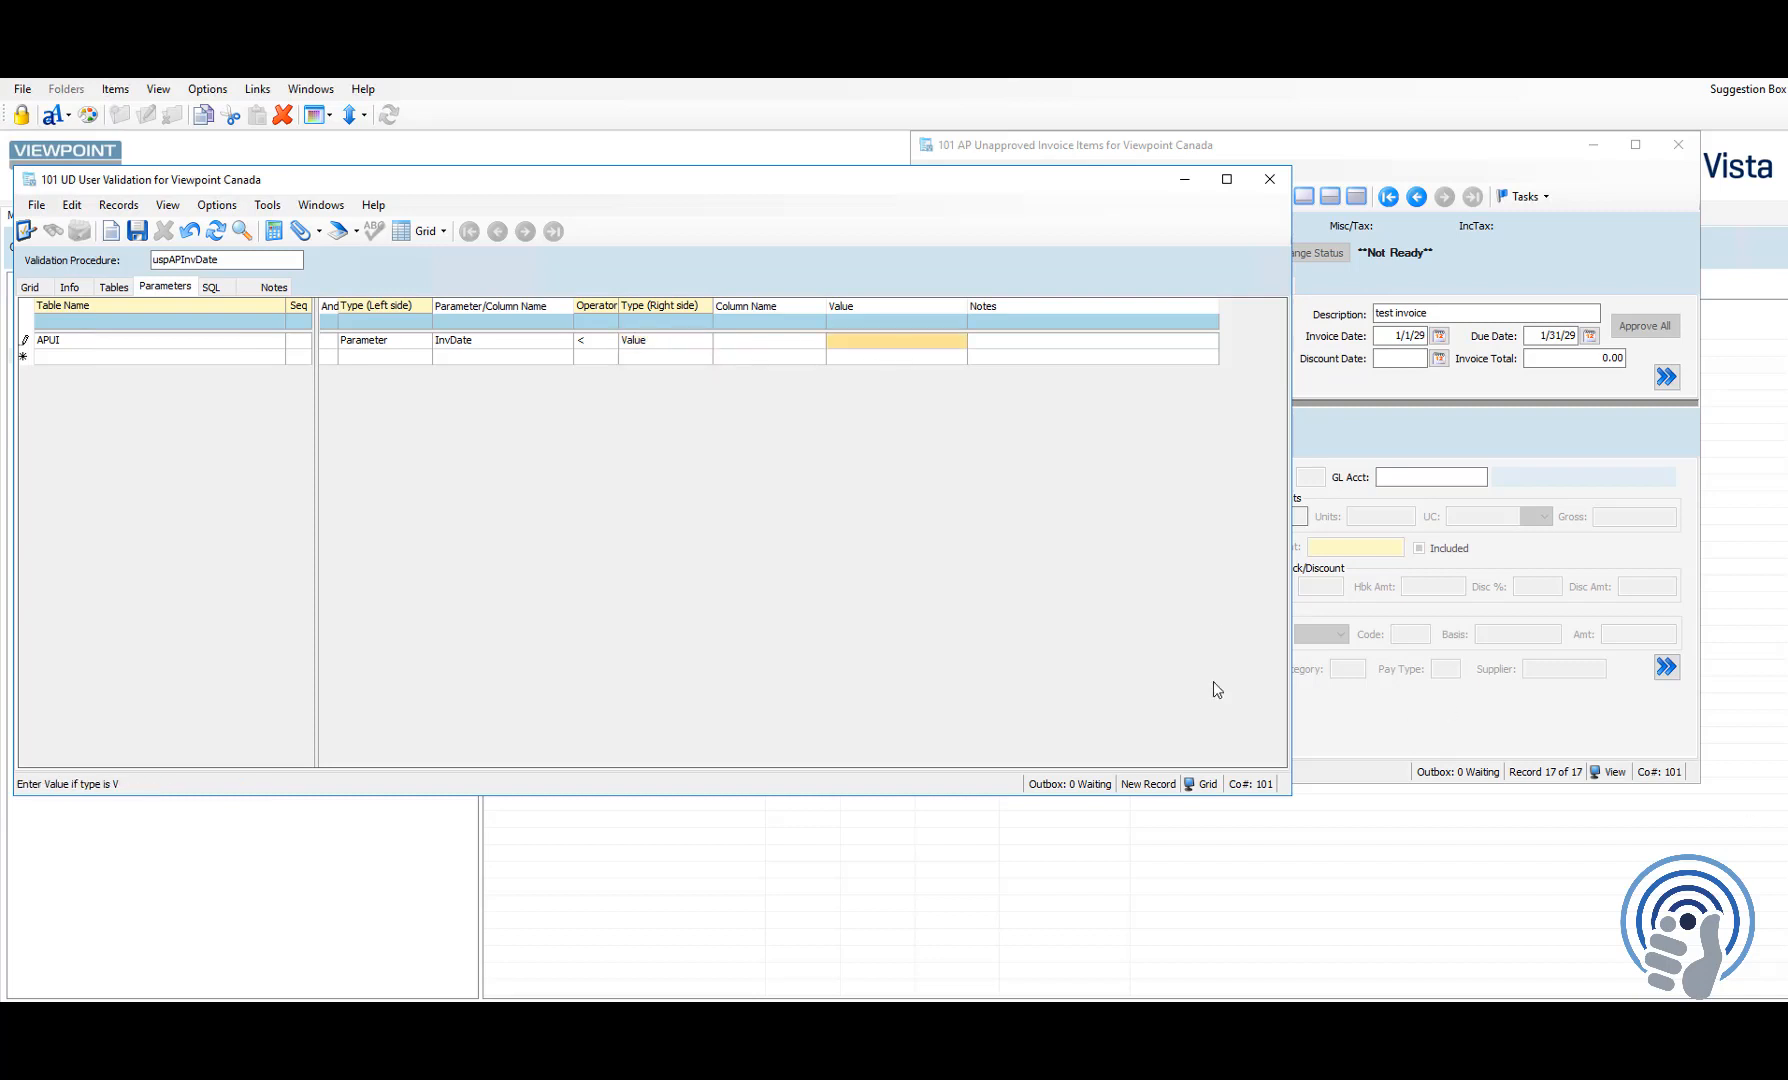
pyautogui.write('1234')
pyautogui.press('Tab')
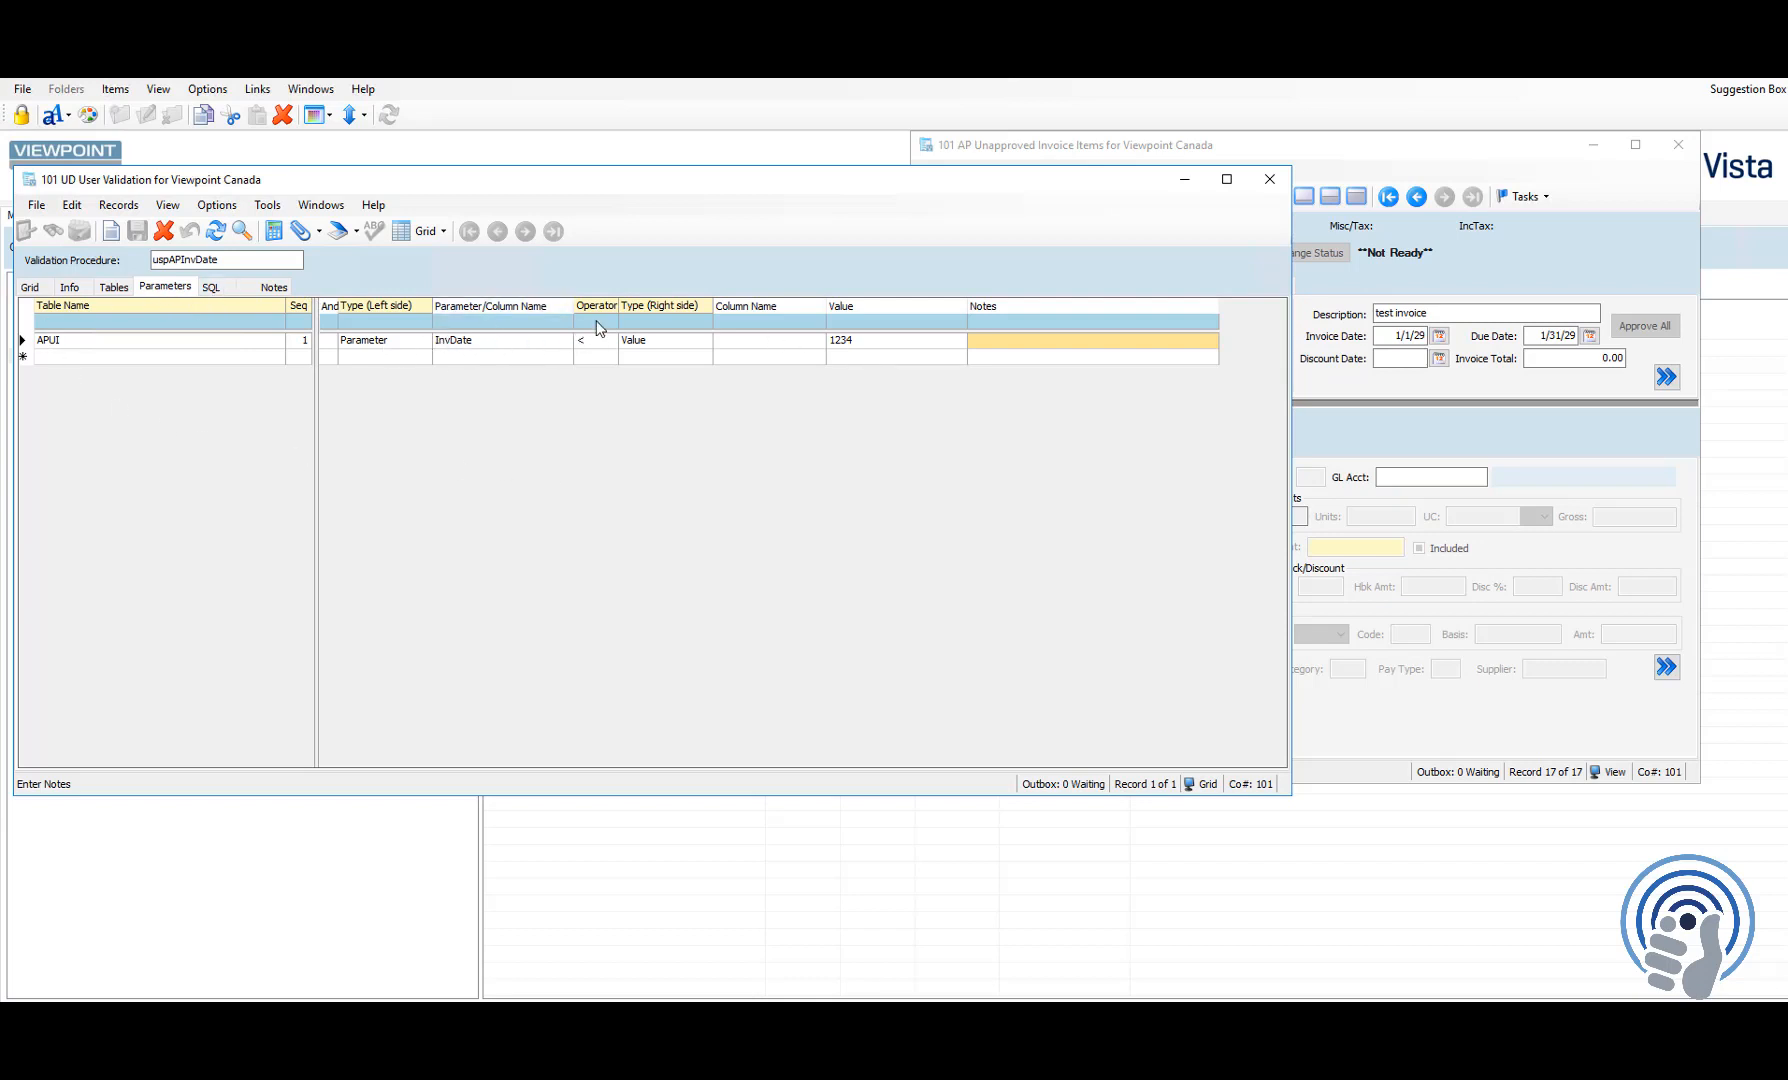
# Step: Generate the validation procedure's SQL from the APUI table and InvDate parameter definitions
pyautogui.click(116, 287)
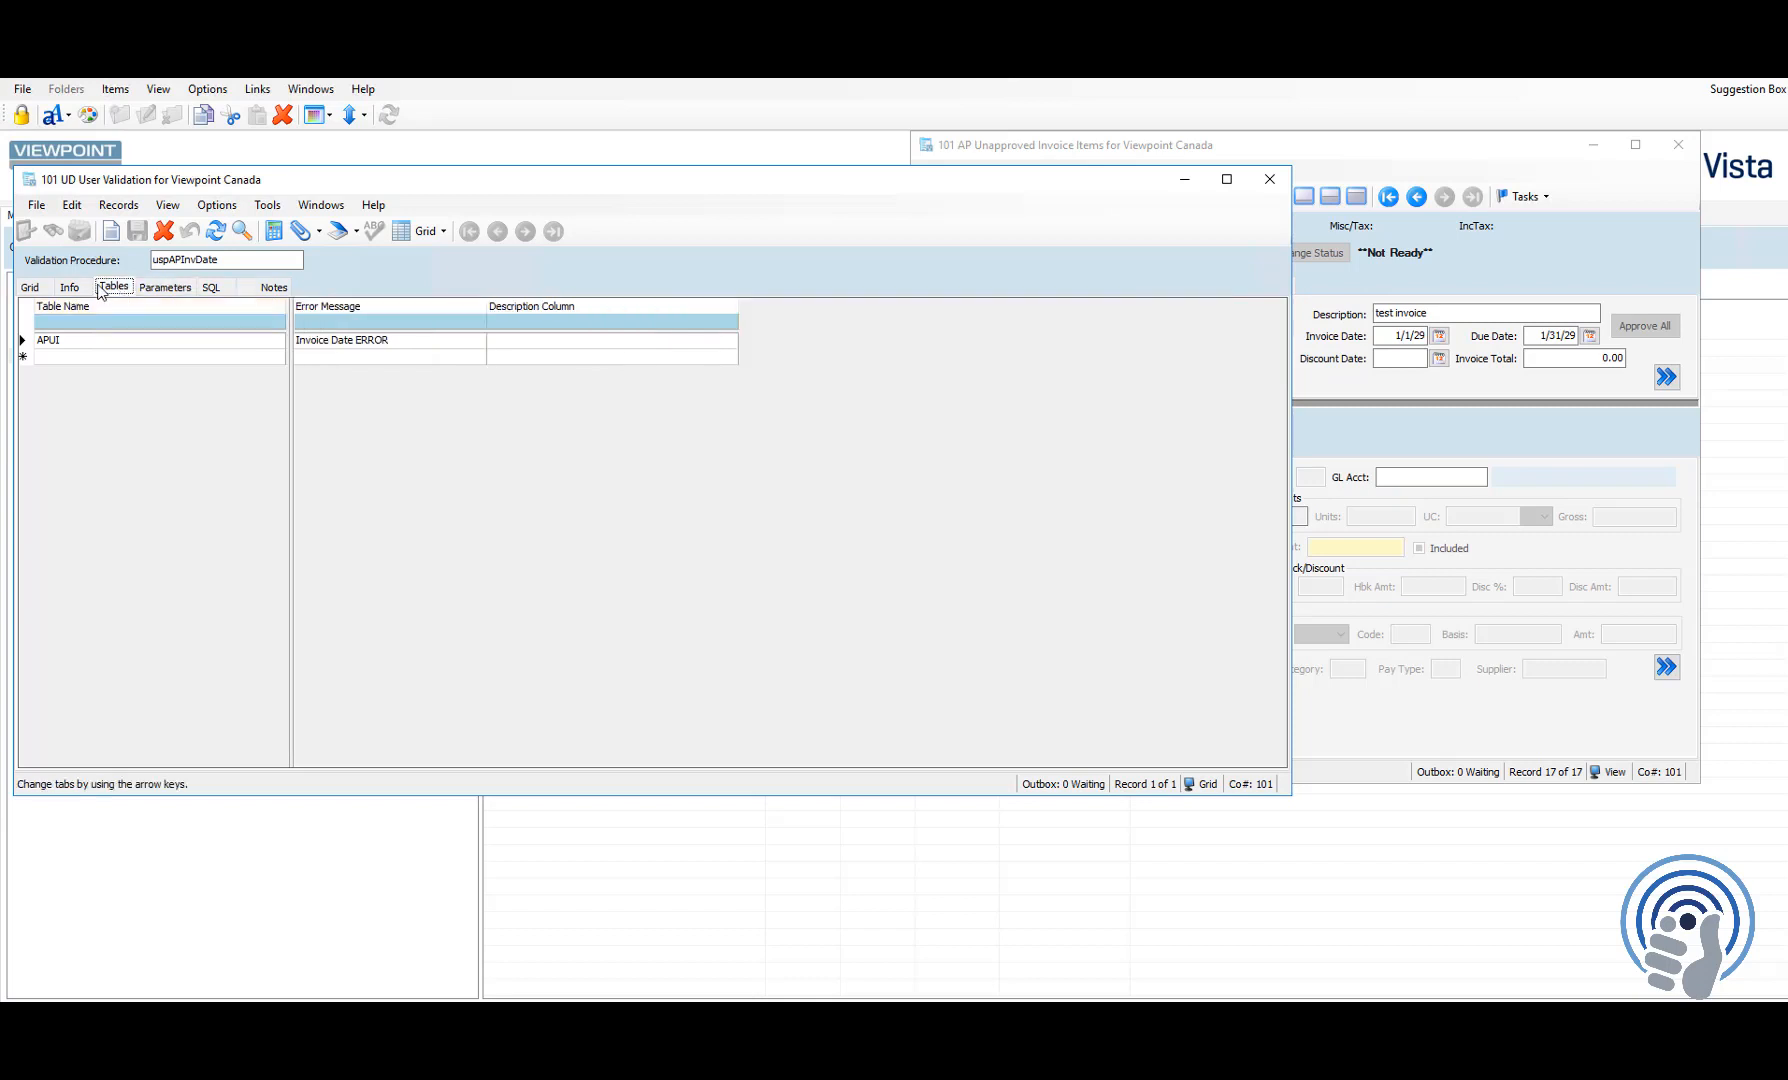
pyautogui.click(212, 287)
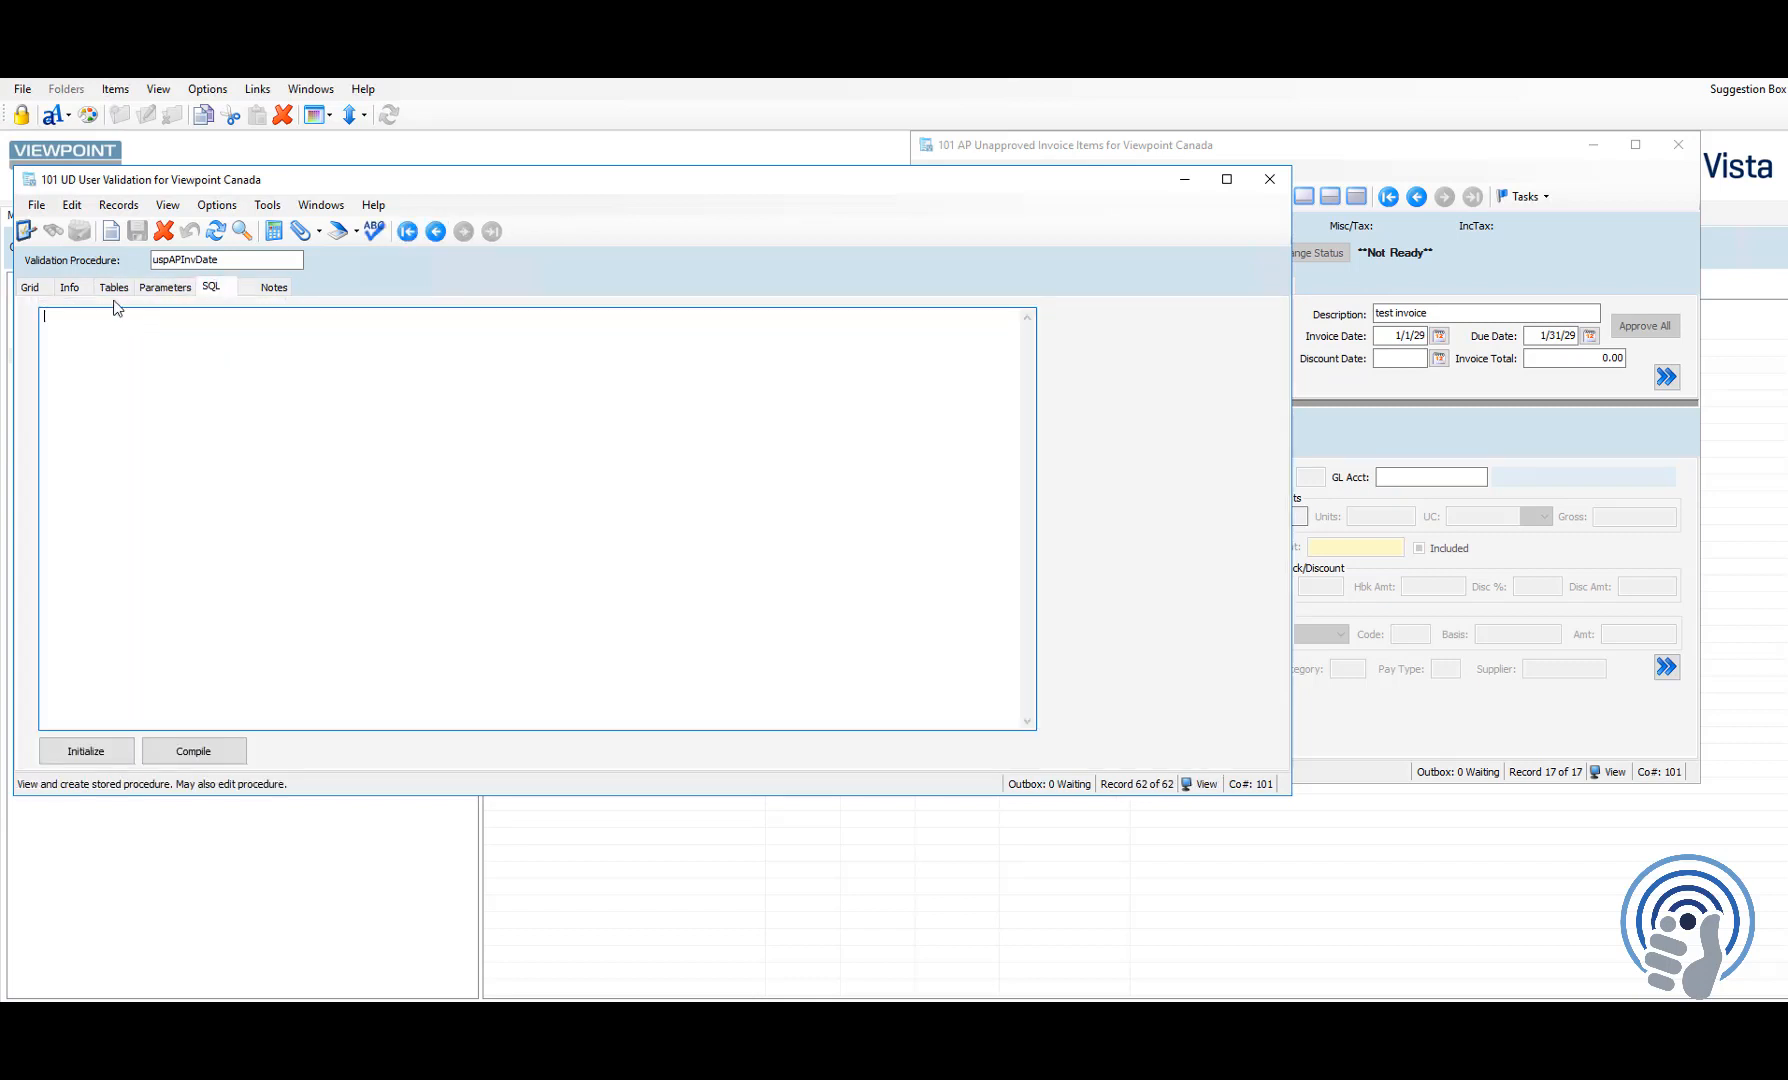
pyautogui.click(86, 751)
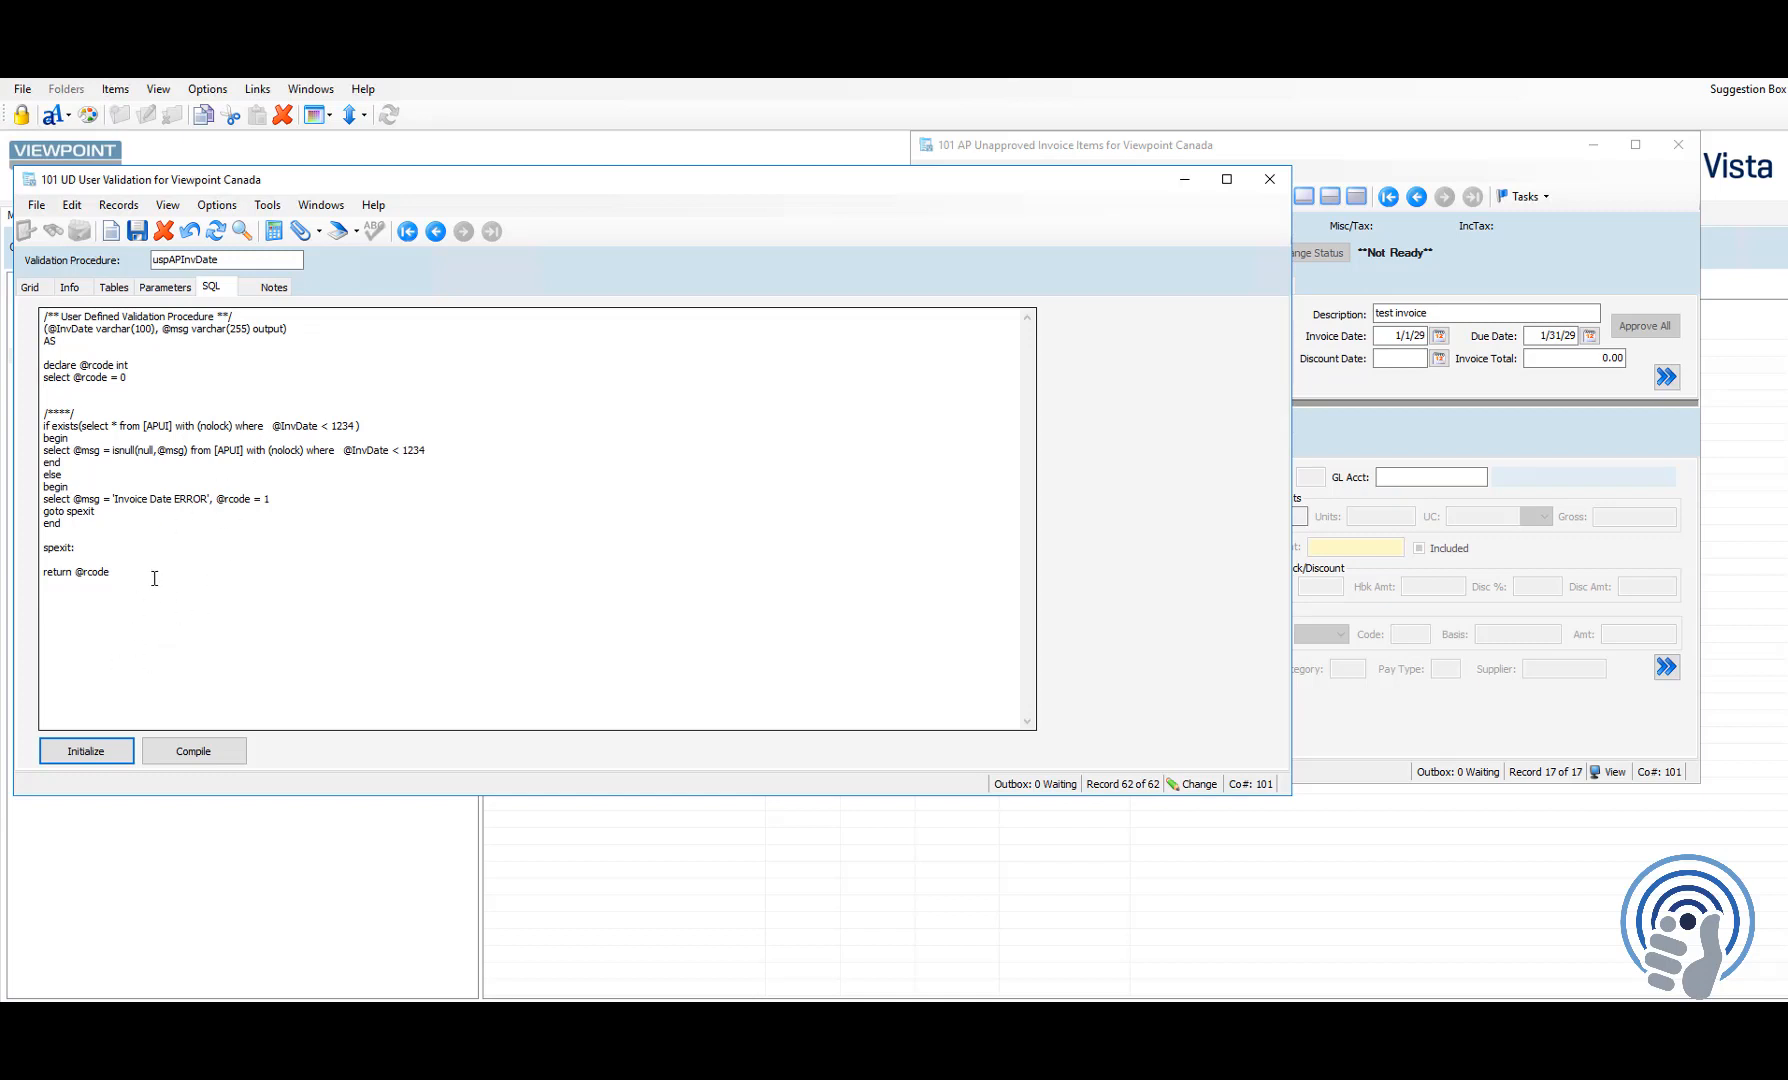
pyautogui.click(289, 329)
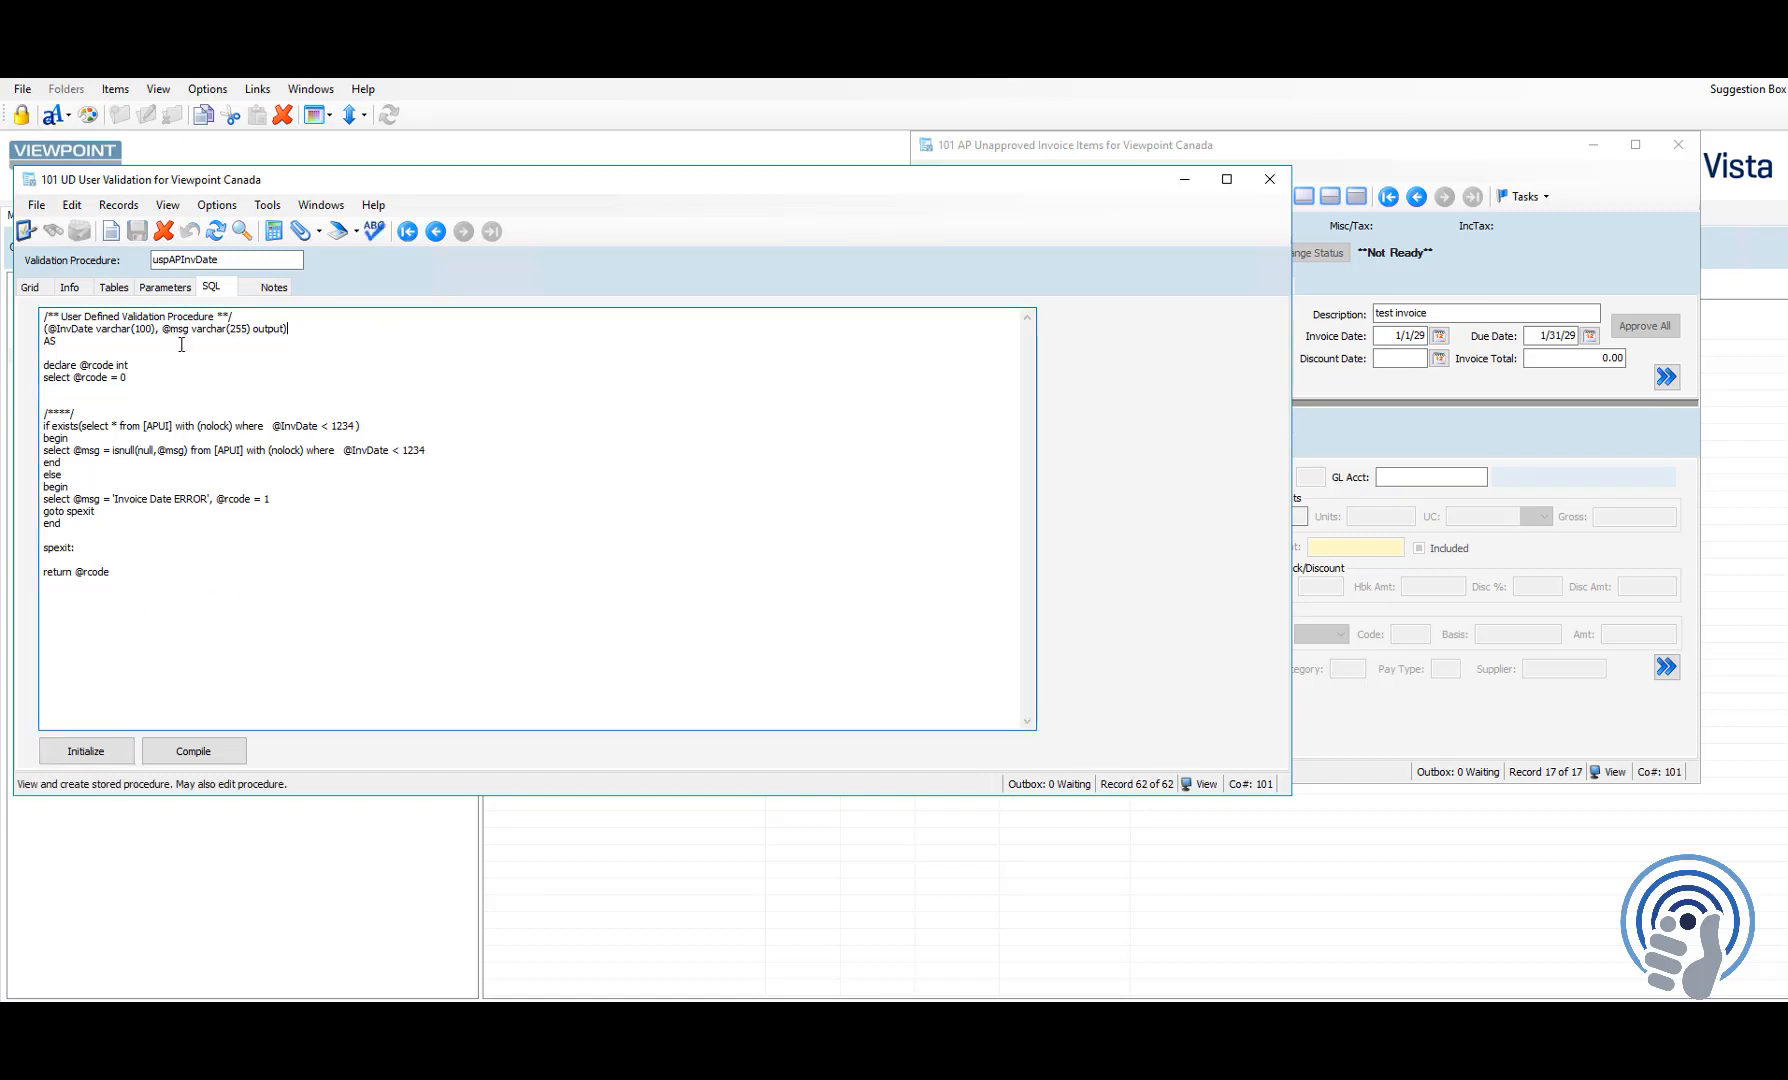
pyautogui.moveTo(51, 329); pyautogui.dragTo(113, 327)
pyautogui.click(74, 331)
pyautogui.doubleClick(92, 329)
pyautogui.click(110, 352)
pyautogui.click(168, 372)
pyautogui.moveTo(42, 426); pyautogui.dragTo(83, 428)
pyautogui.moveTo(269, 426); pyautogui.dragTo(314, 424)
pyautogui.click(275, 430)
pyautogui.click(440, 430)
pyautogui.click(1390, 339)
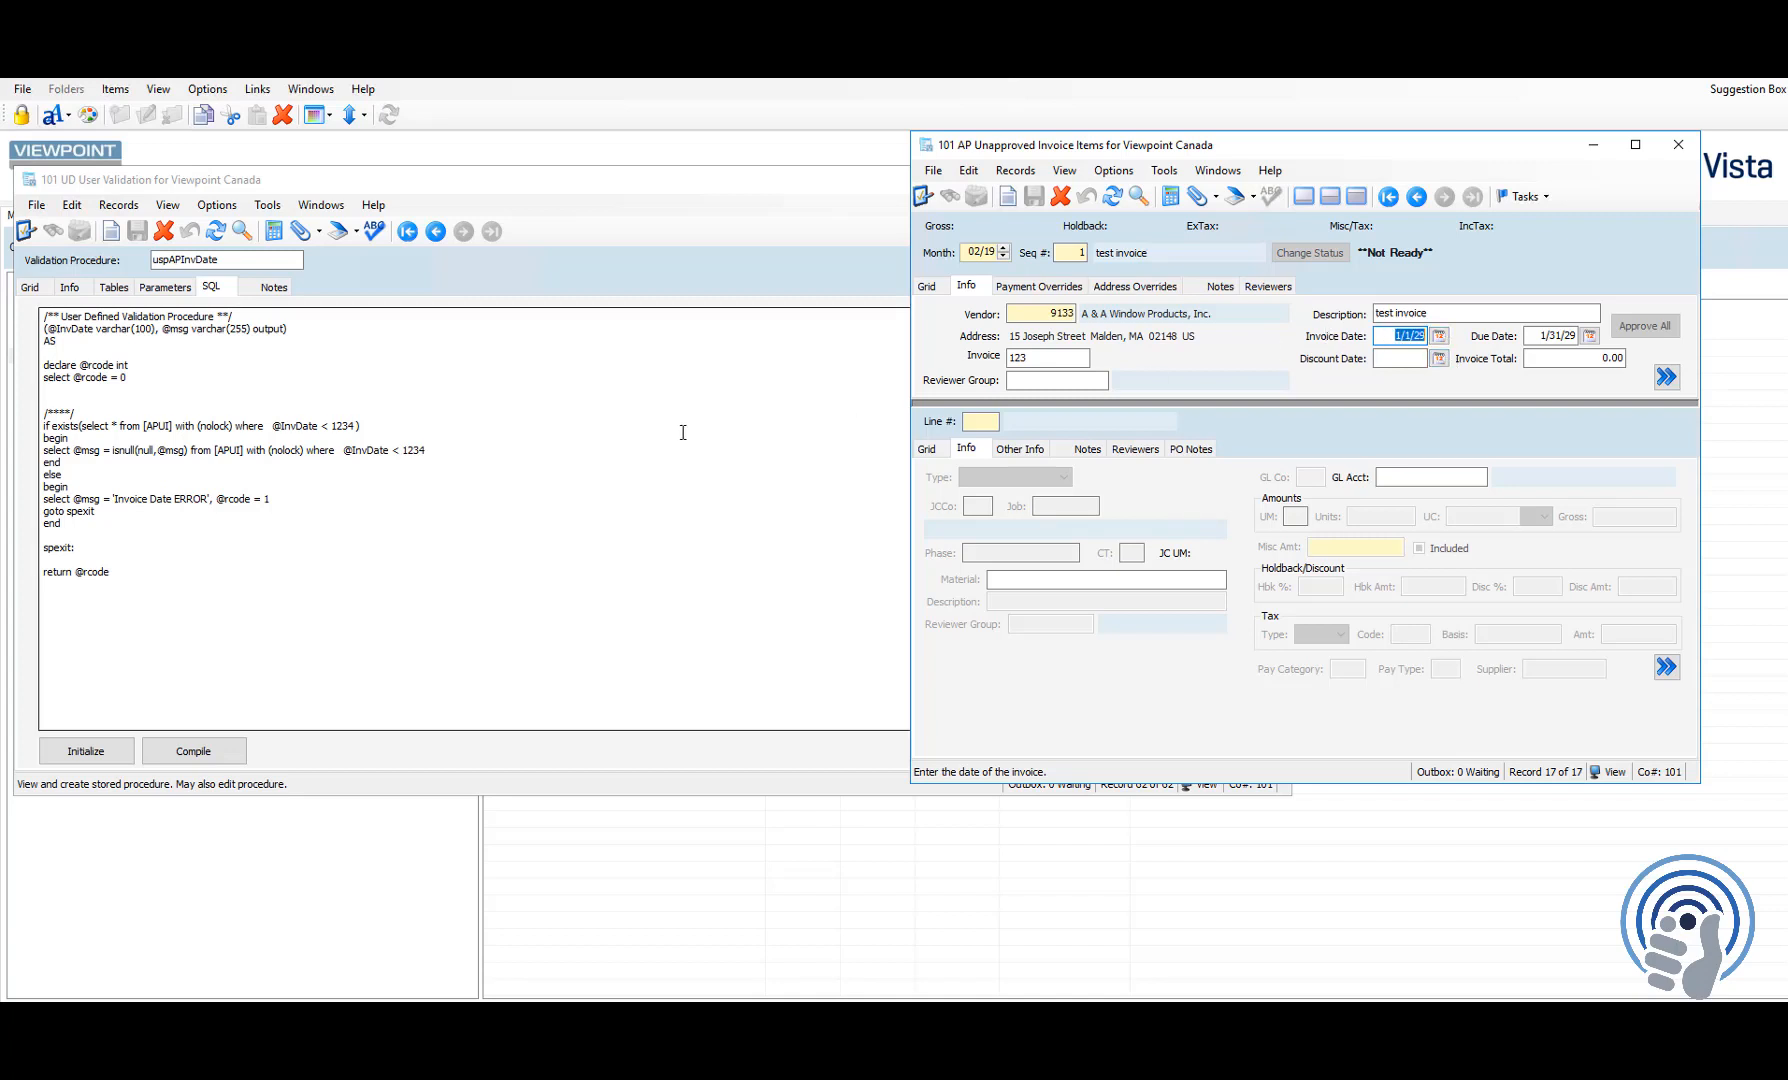
pyautogui.click(855, 432)
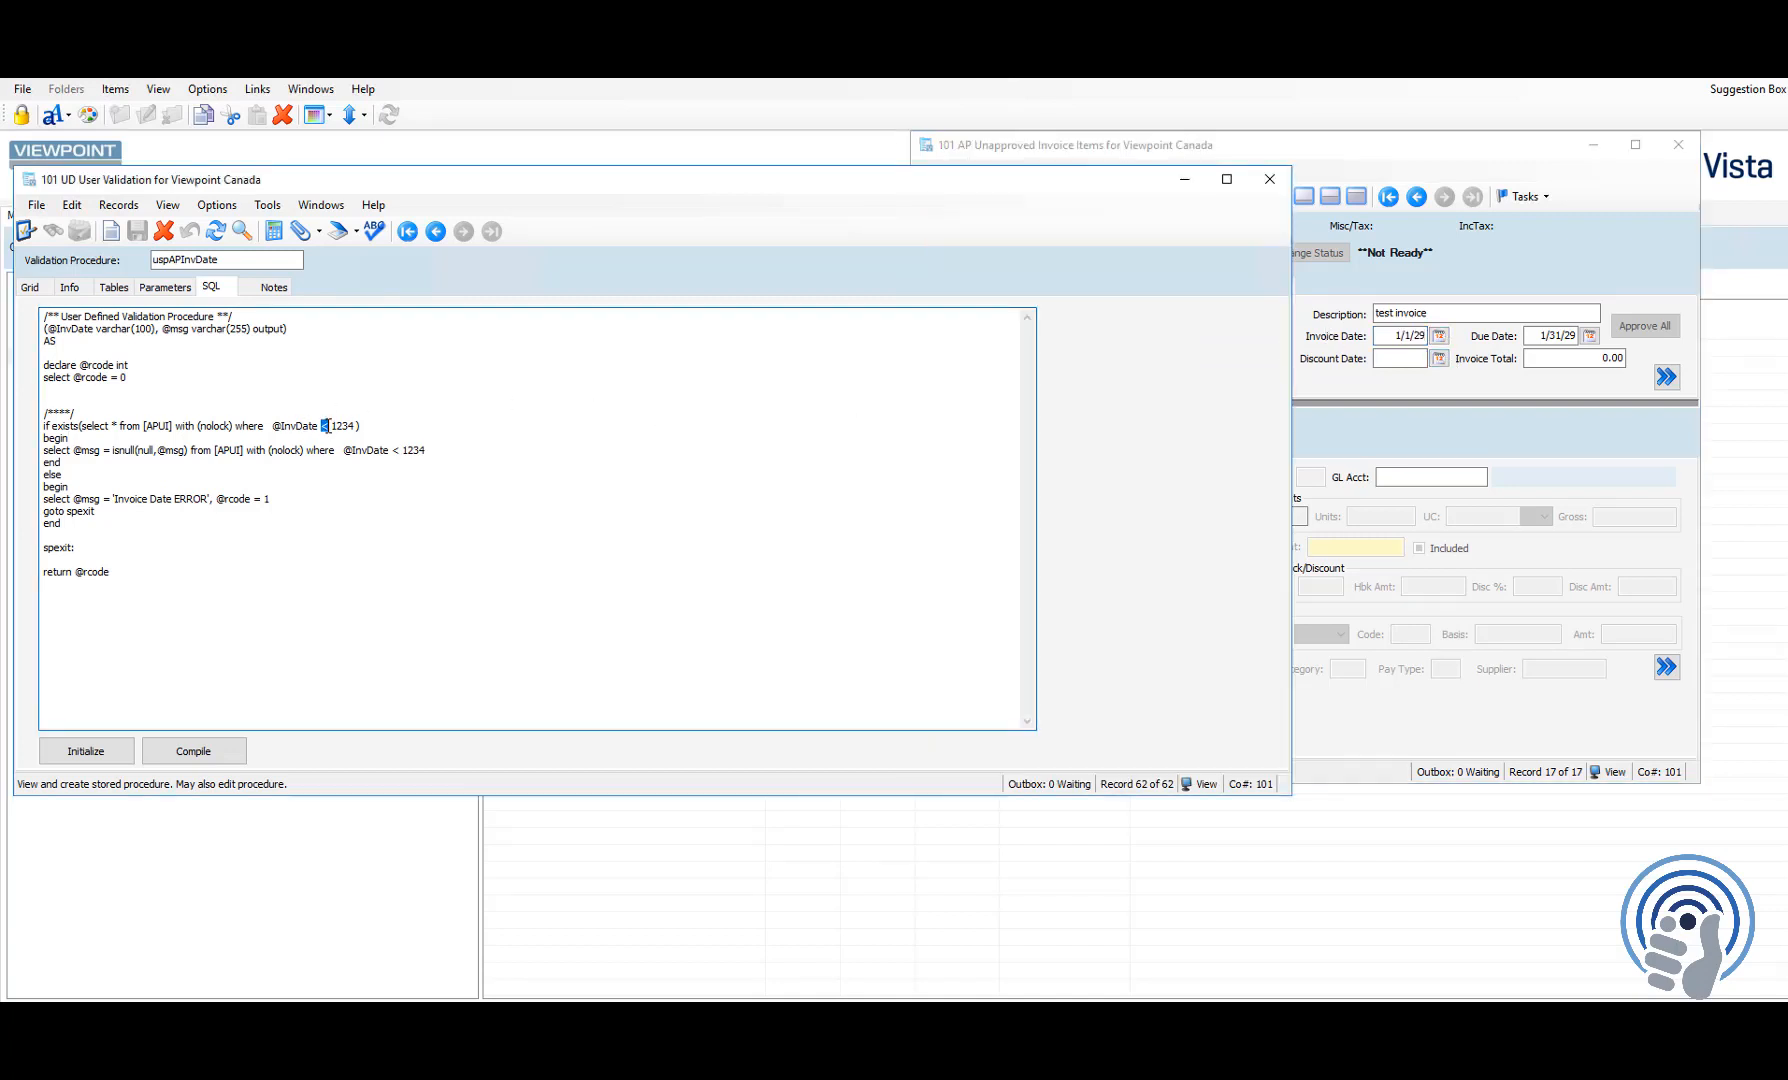
pyautogui.moveTo(331, 425); pyautogui.dragTo(357, 425)
pyautogui.click(564, 520)
pyautogui.moveTo(54, 427); pyautogui.dragTo(60, 427)
pyautogui.click(1400, 336)
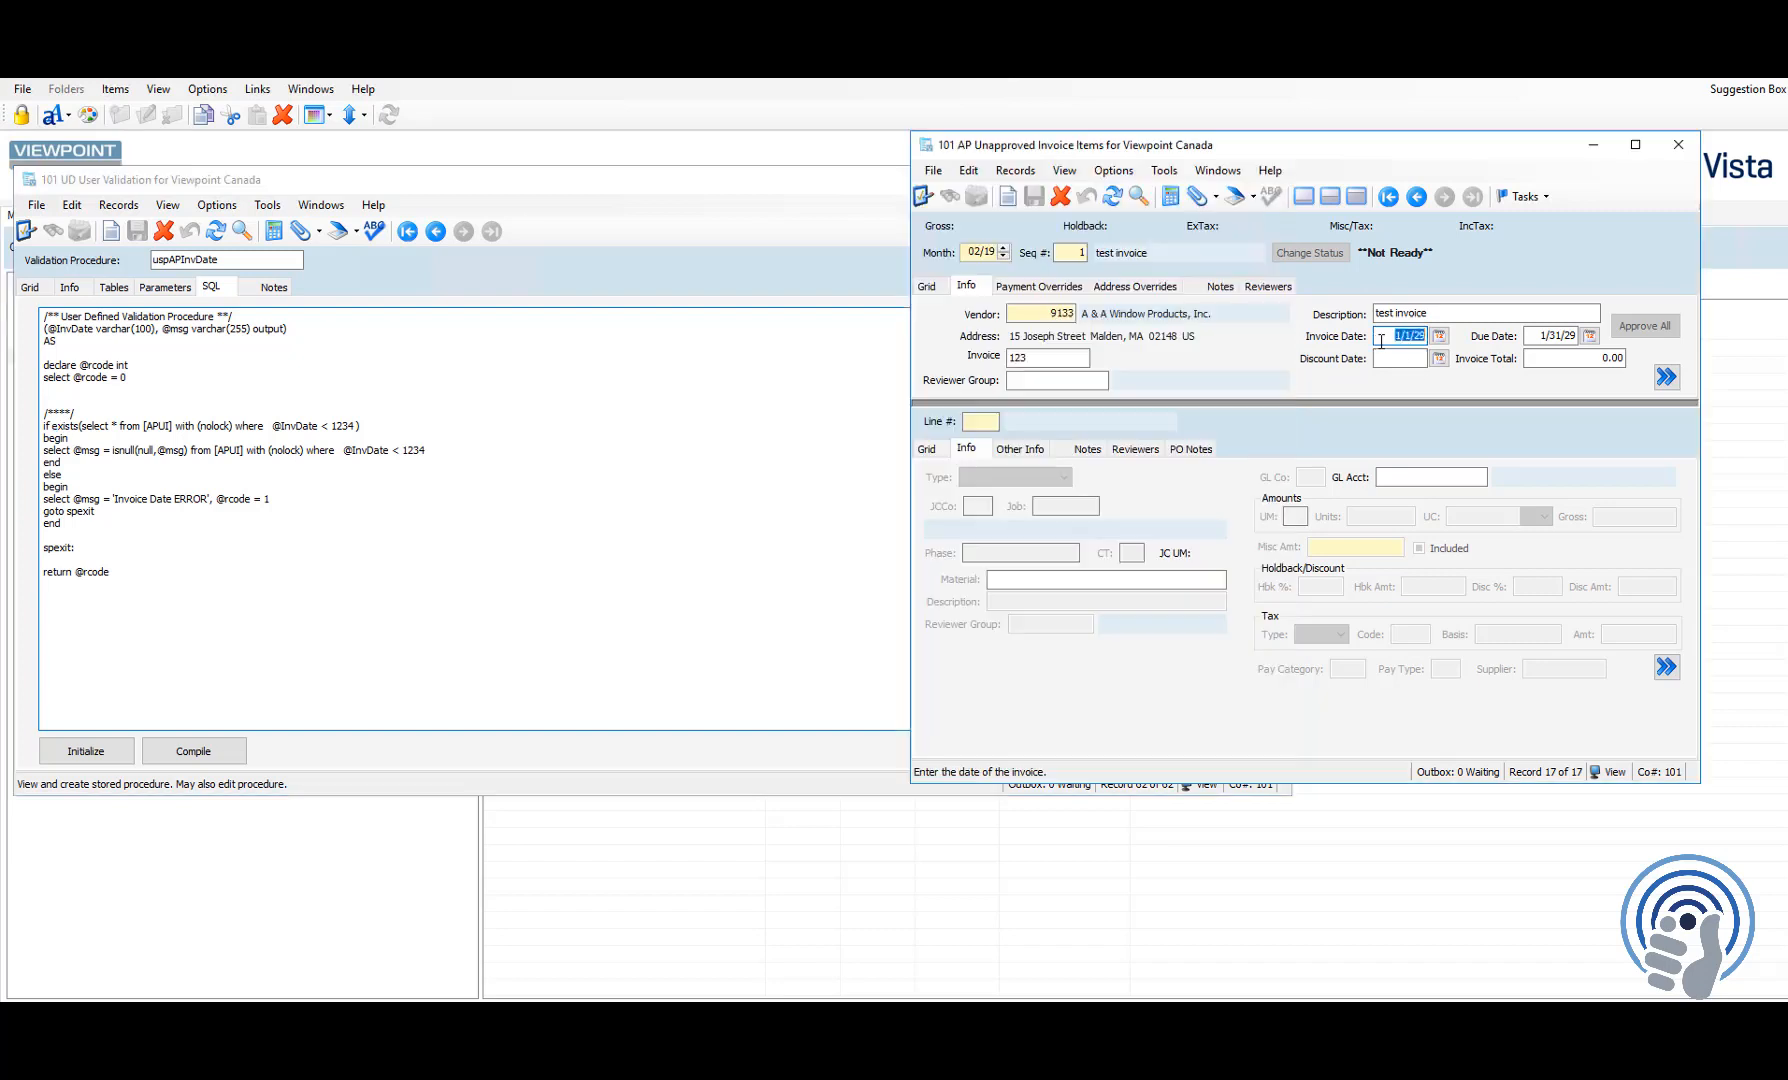
pyautogui.moveTo(273, 426); pyautogui.dragTo(299, 430)
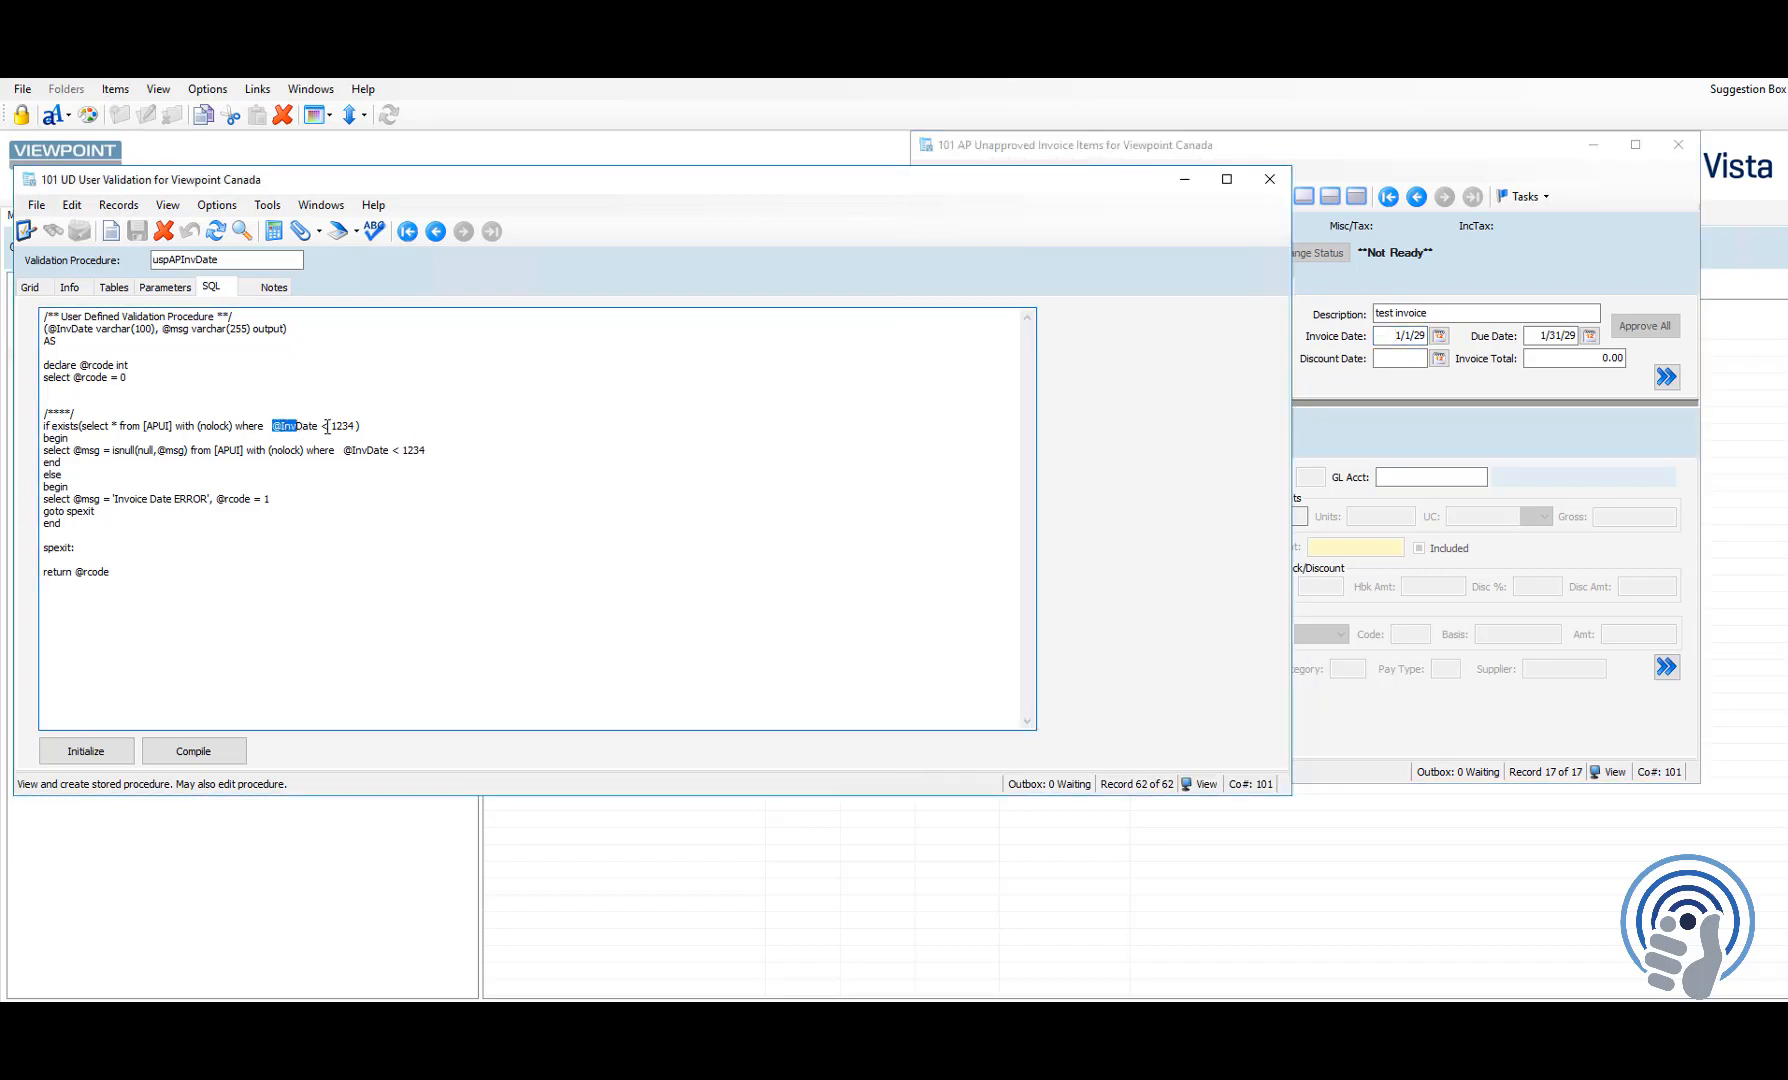
pyautogui.doubleClick(347, 426)
pyautogui.click(460, 426)
# Step: Examine the SQL branch for valid dates and the else branch that sets the error message and return code
pyautogui.moveTo(56, 450); pyautogui.dragTo(467, 451)
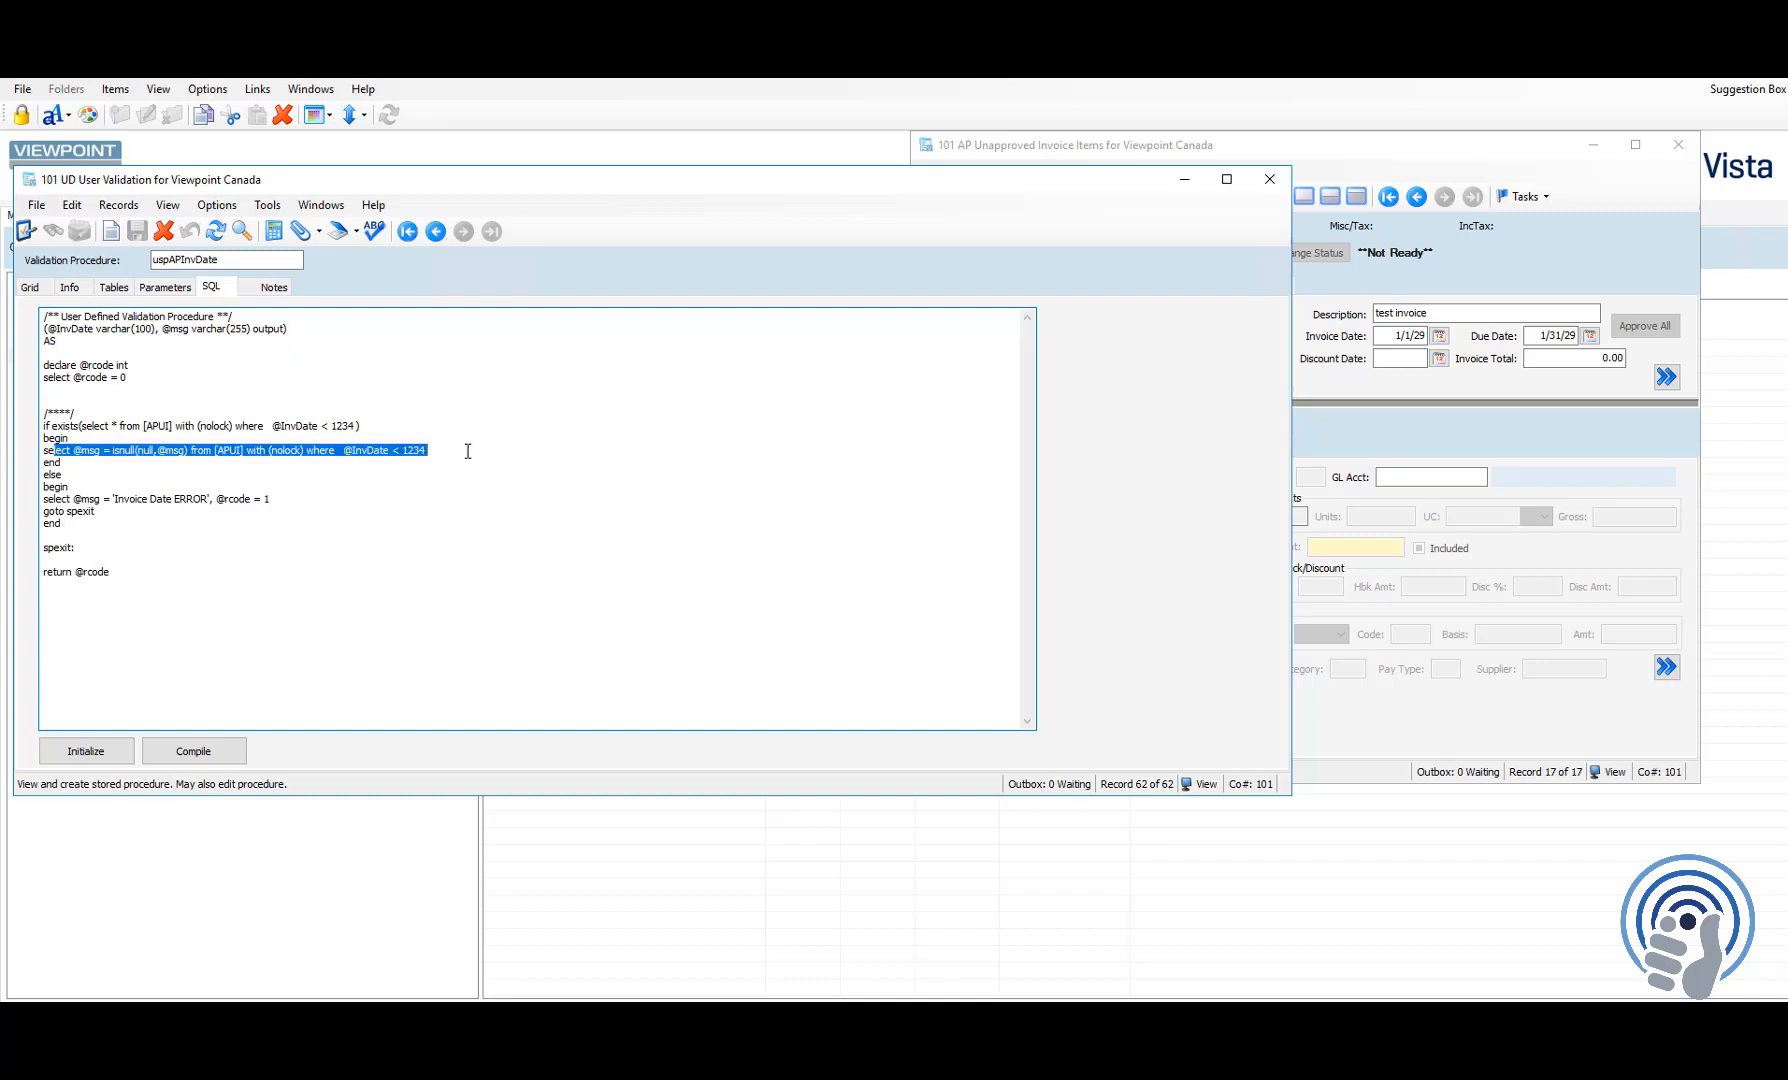
pyautogui.click(161, 432)
pyautogui.moveTo(73, 450); pyautogui.dragTo(192, 452)
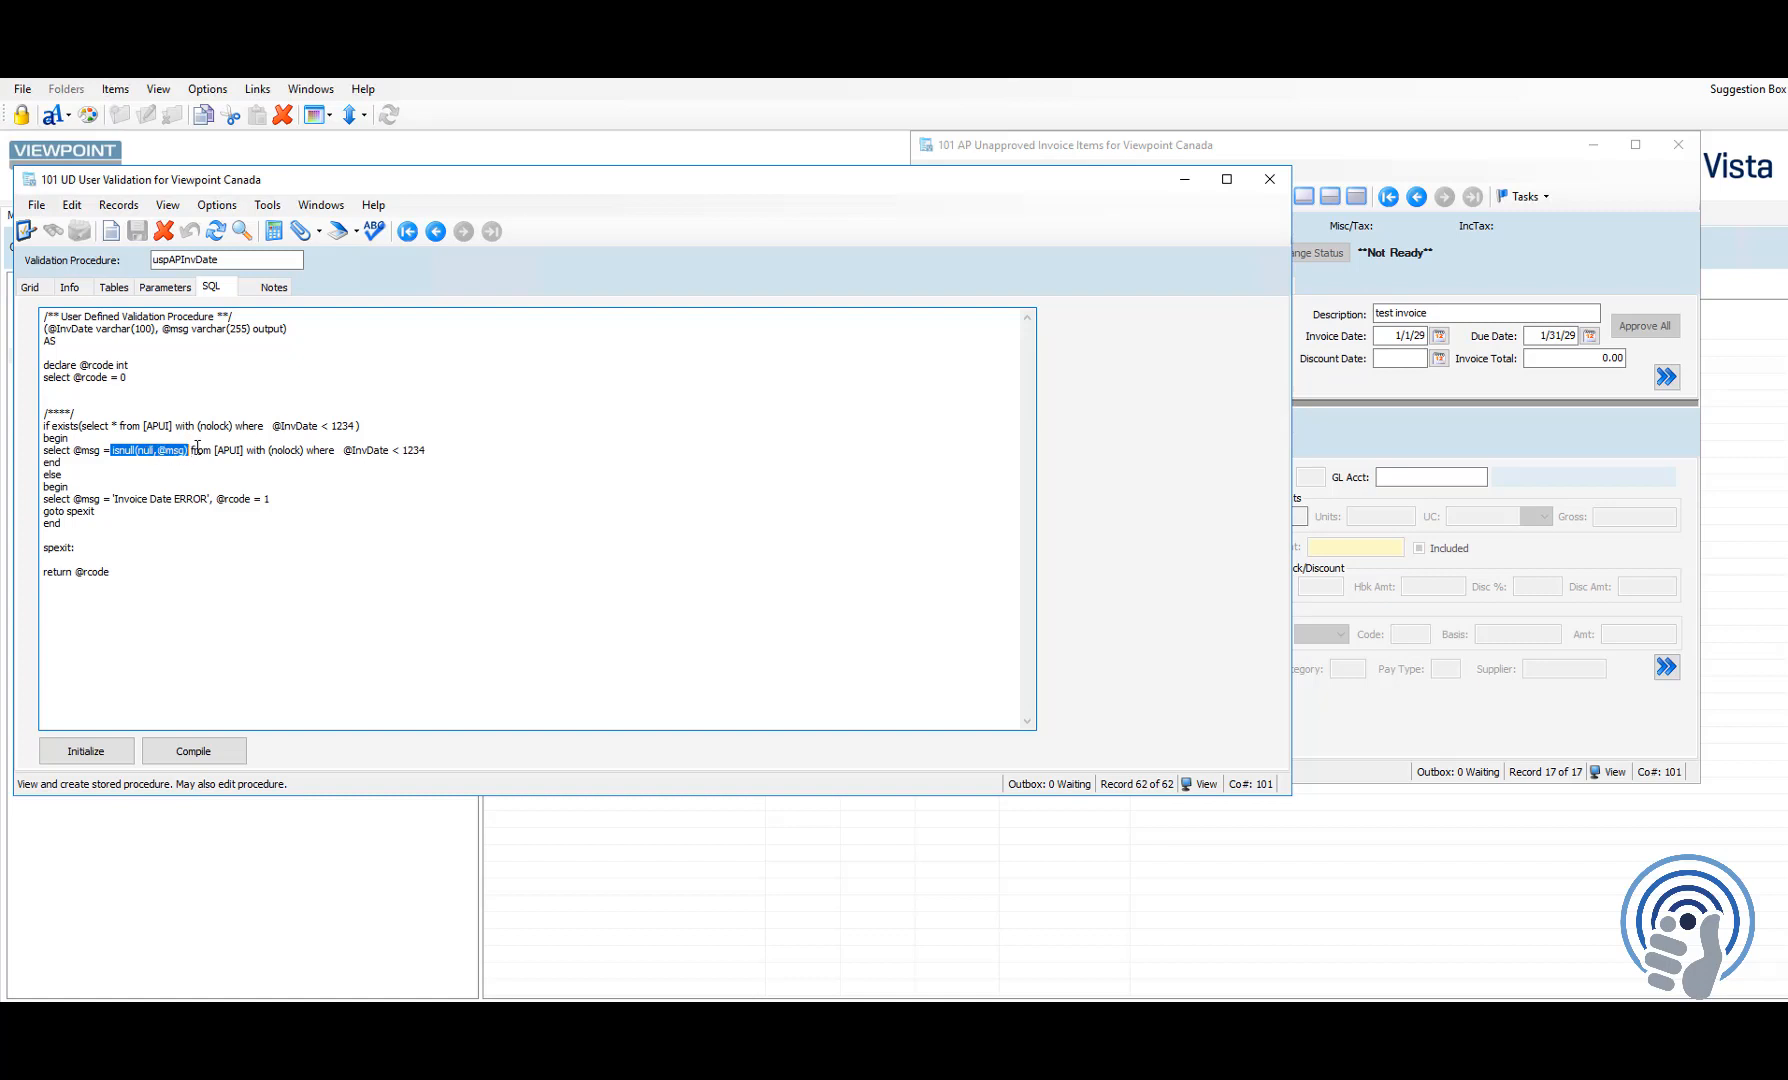
pyautogui.moveTo(343, 452); pyautogui.dragTo(386, 452)
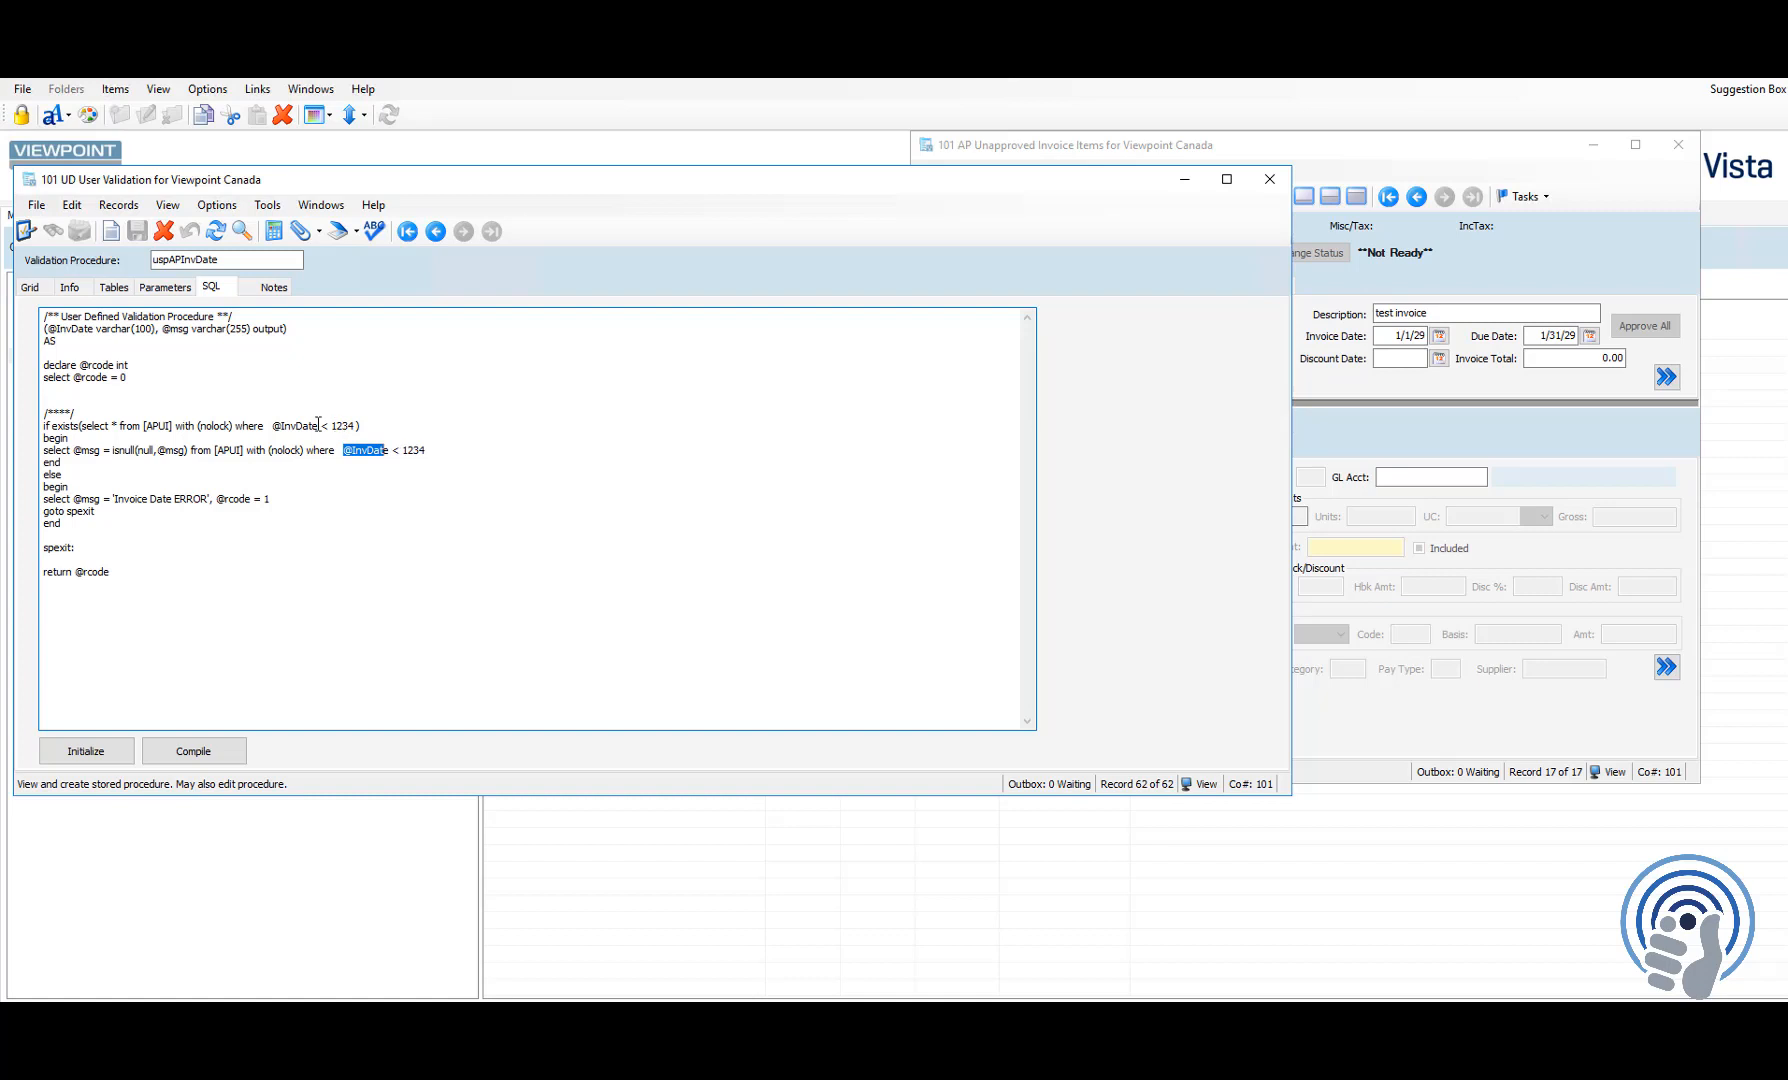
pyautogui.click(437, 427)
pyautogui.click(222, 466)
pyautogui.moveTo(73, 498); pyautogui.dragTo(212, 498)
pyautogui.click(115, 498)
pyautogui.click(272, 498)
pyautogui.moveTo(270, 426); pyautogui.dragTo(468, 456)
pyautogui.click(150, 498)
pyautogui.moveTo(112, 498); pyautogui.dragTo(268, 498)
pyautogui.click(293, 499)
pyautogui.moveTo(333, 425); pyautogui.dragTo(358, 426)
# Step: Change the InvDate parameter's comparison value to GETDATE() and save the row
pyautogui.click(155, 291)
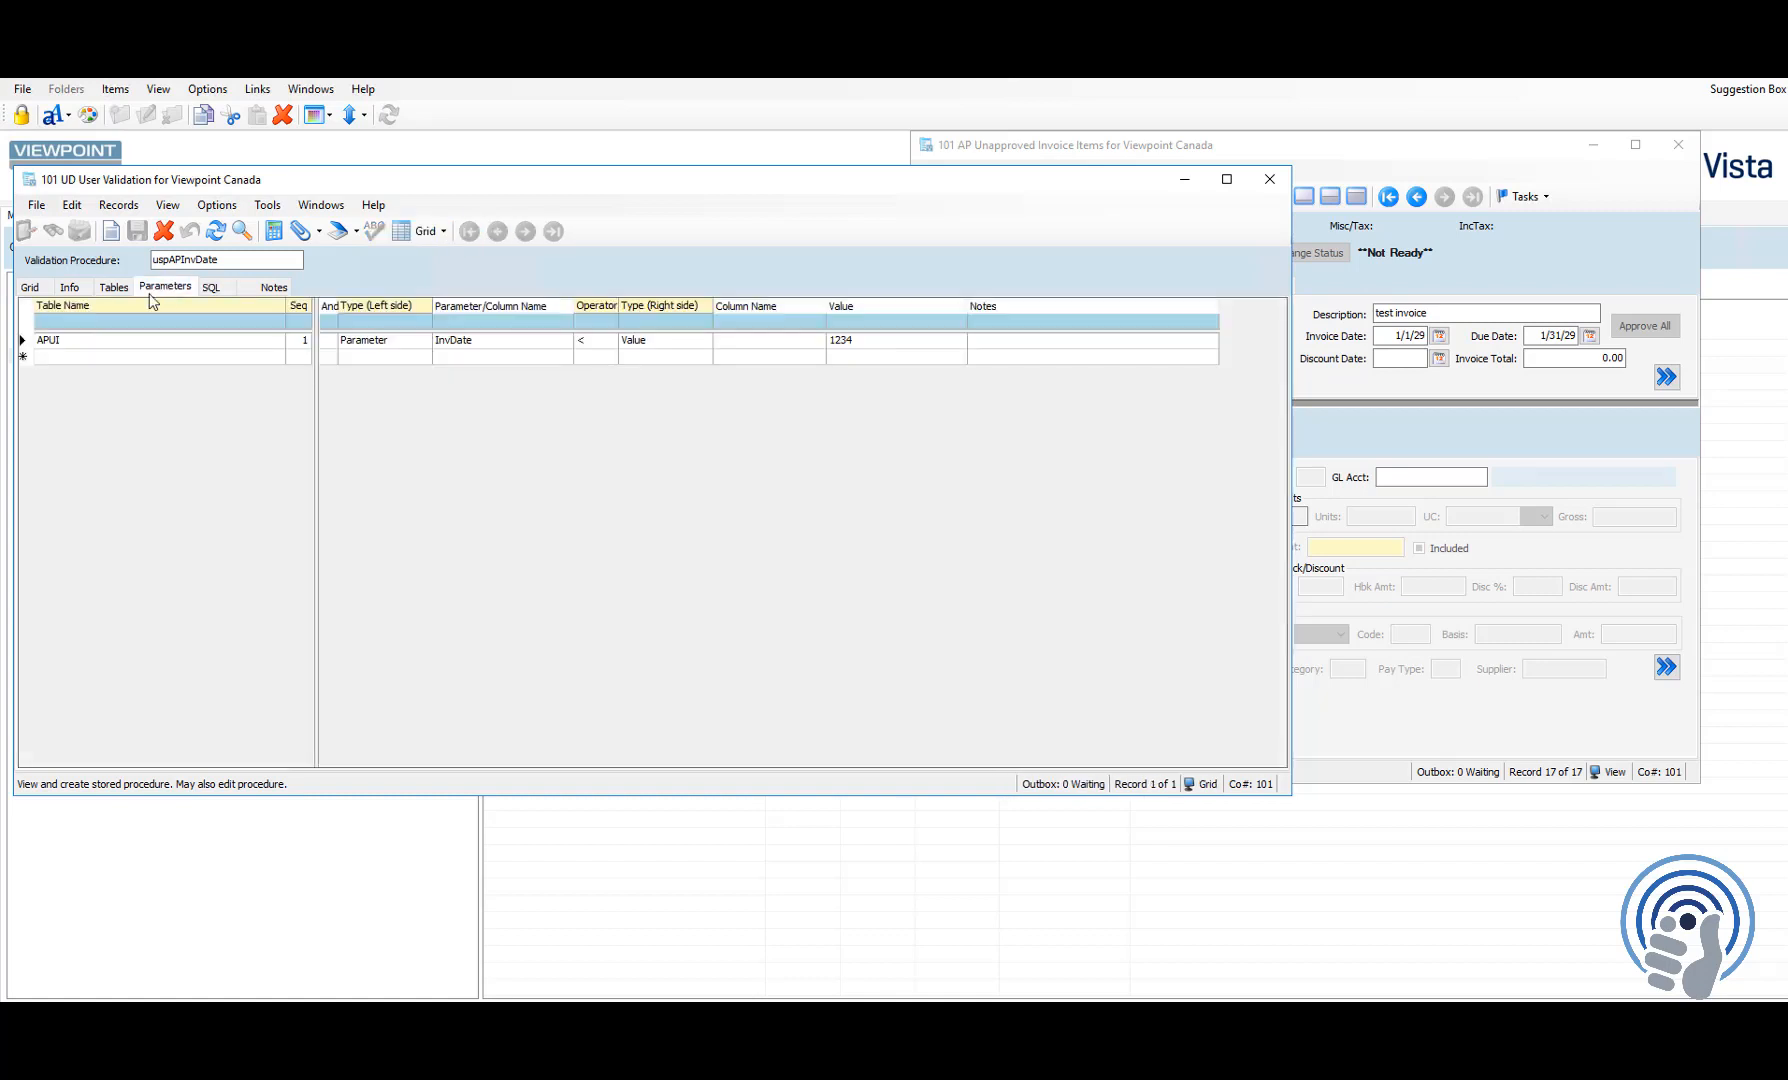
pyautogui.click(866, 341)
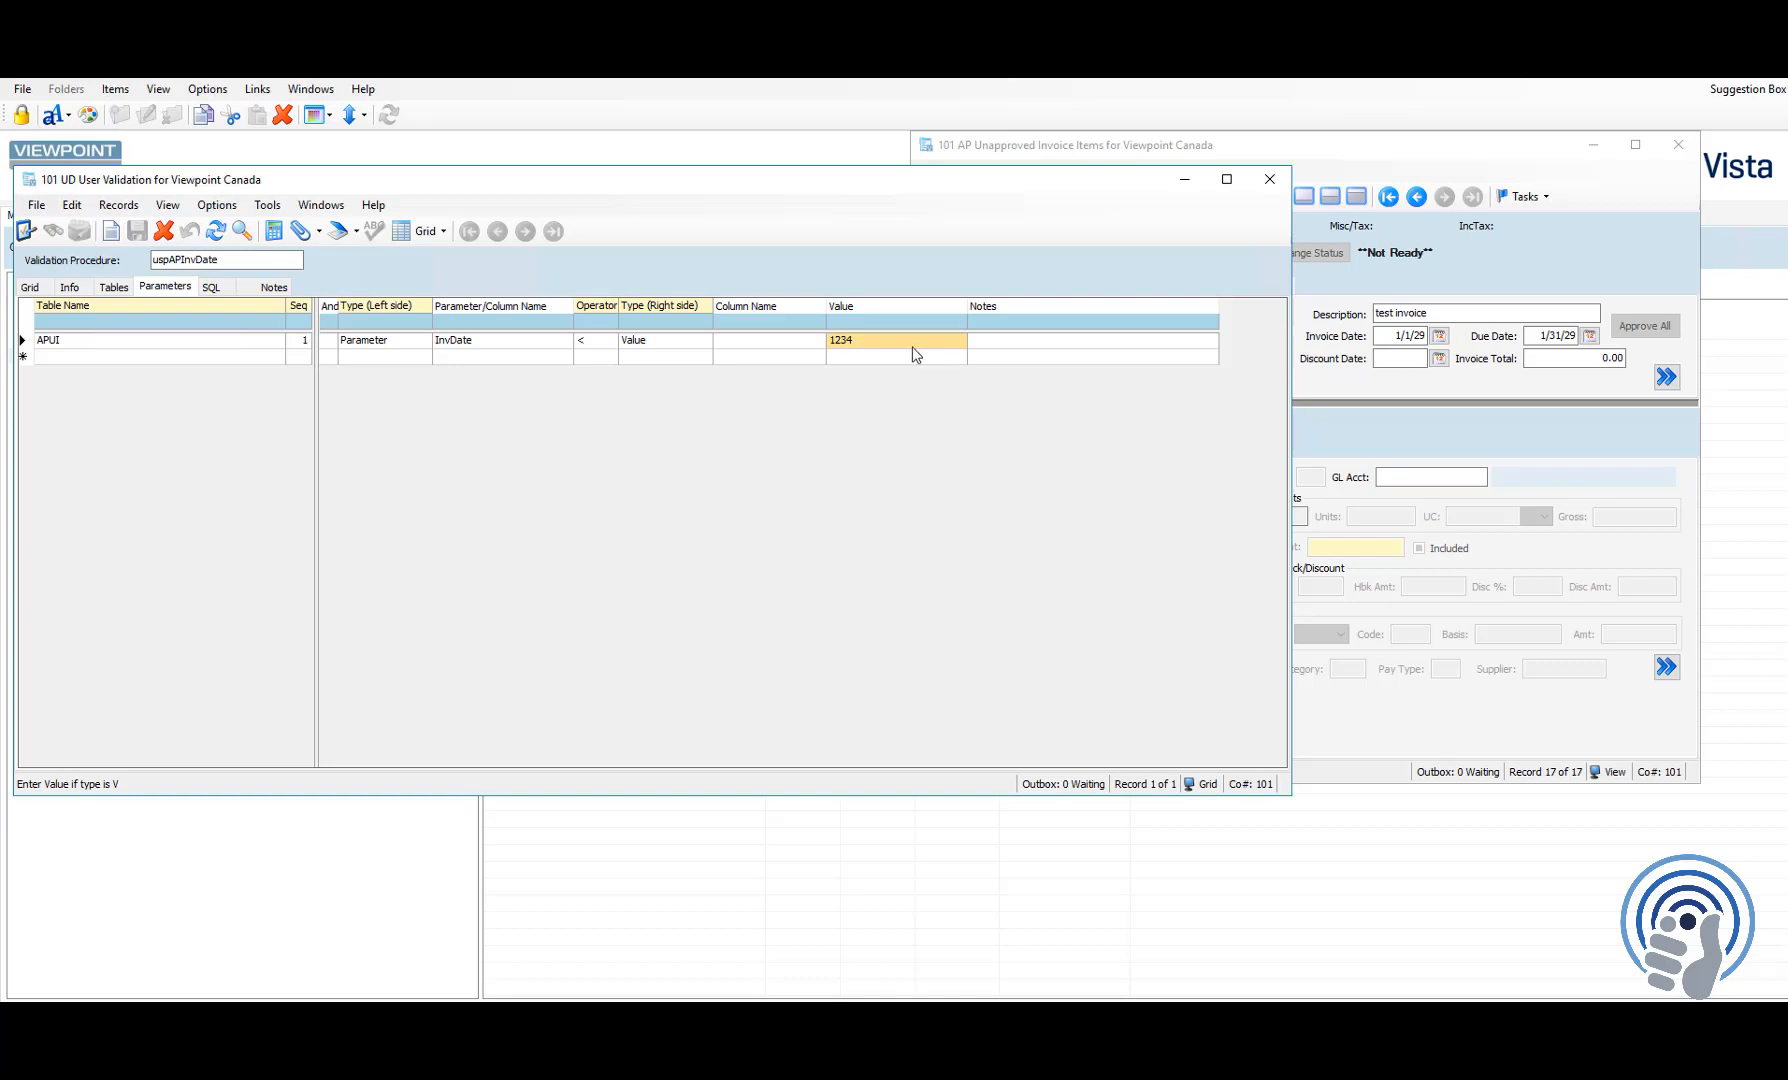
pyautogui.write('GETDATE(')
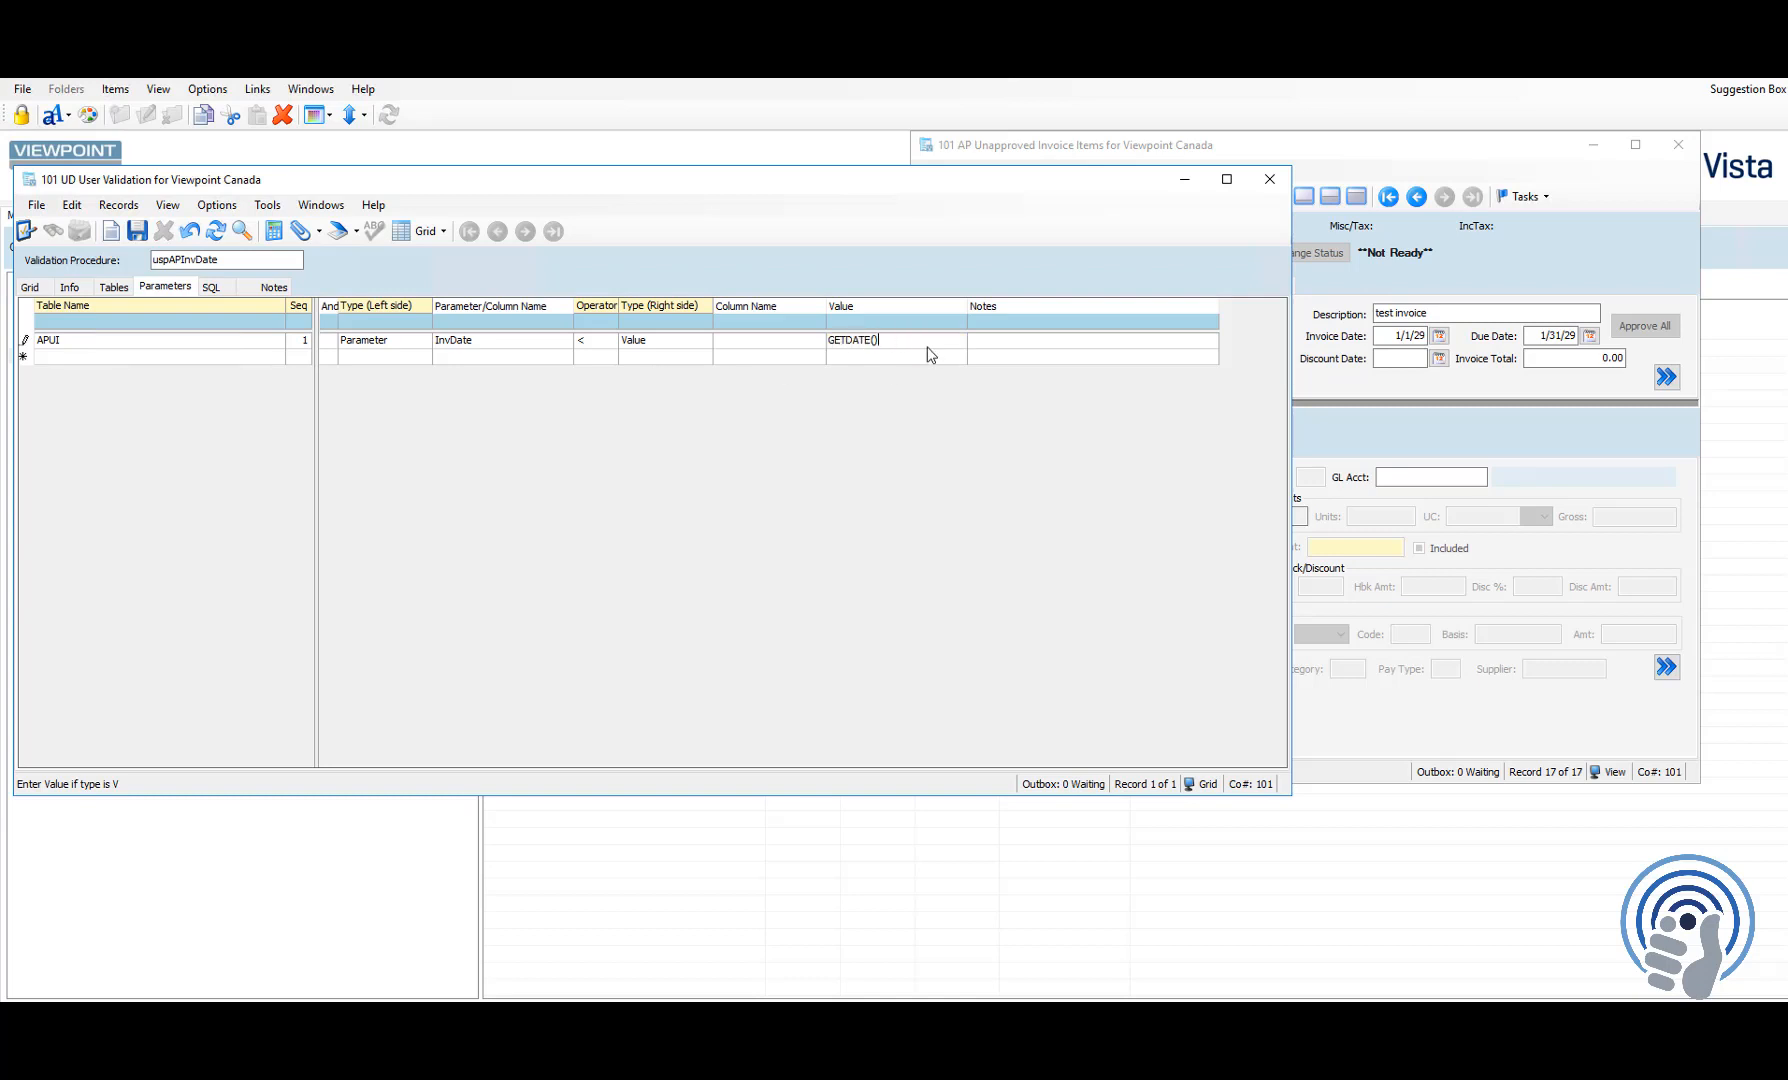
pyautogui.click(142, 238)
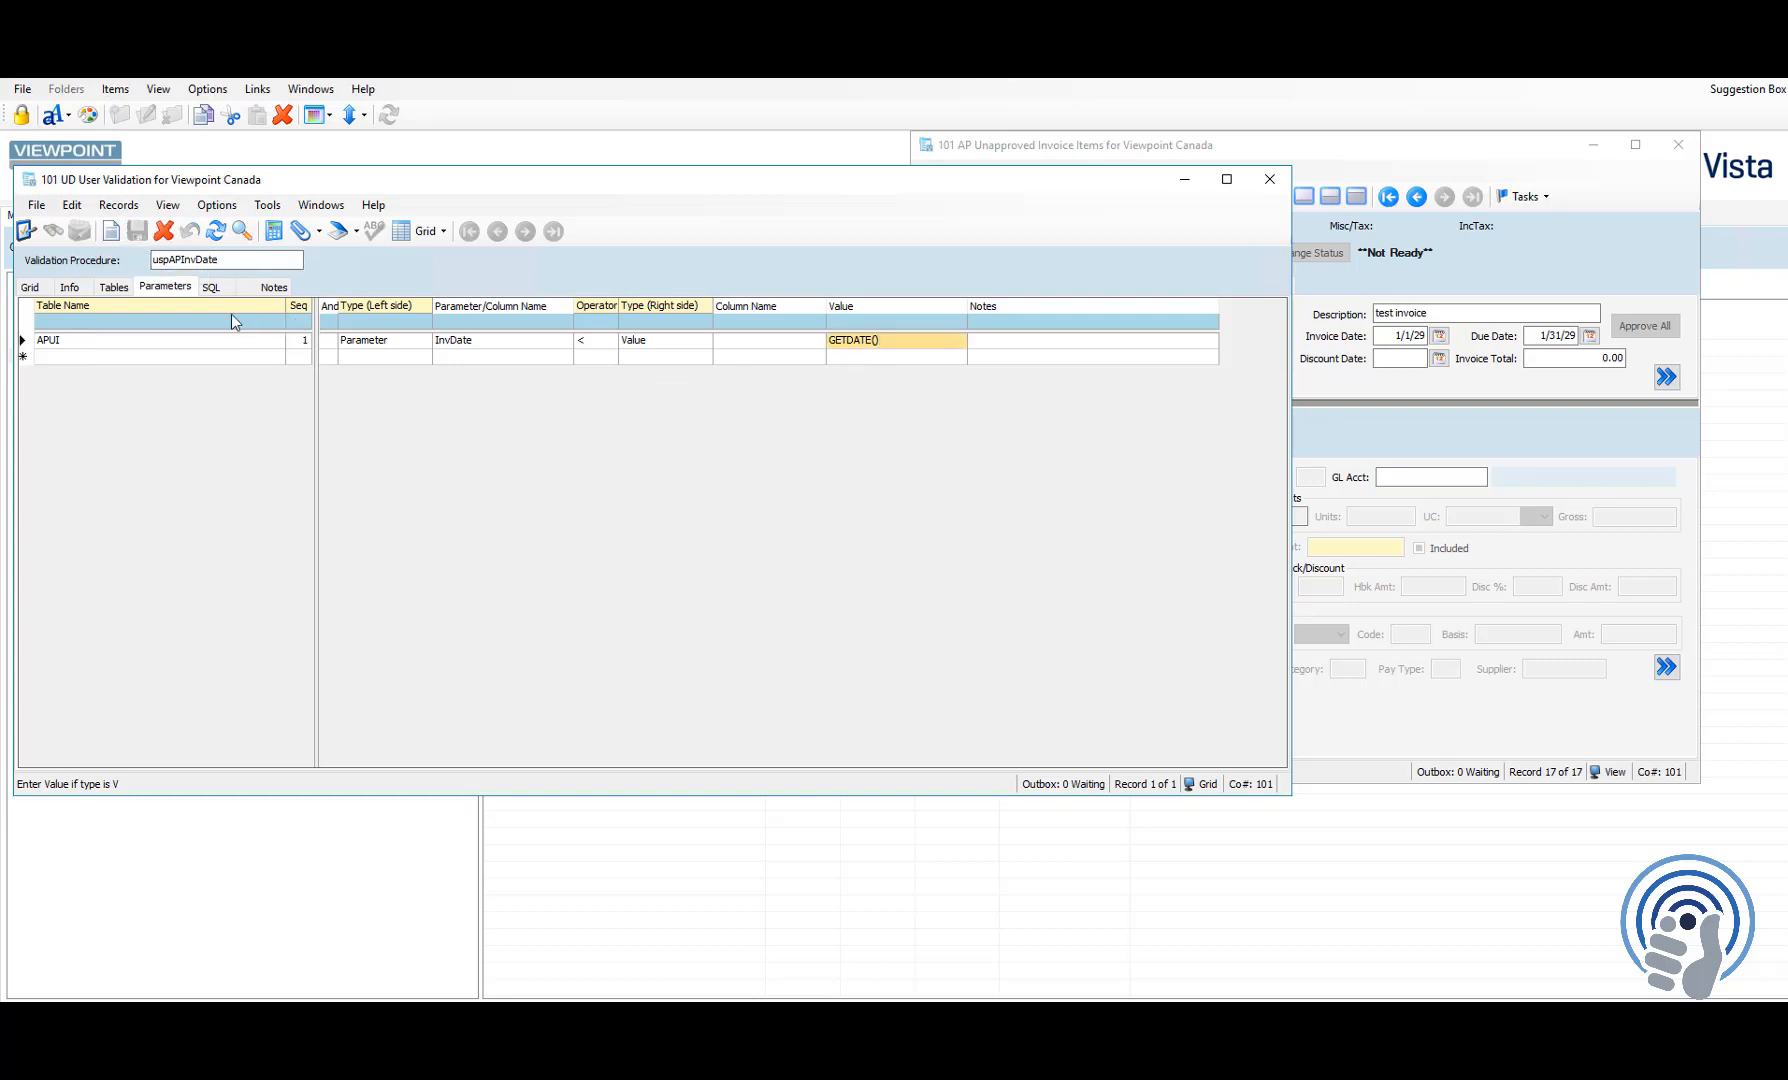
pyautogui.click(214, 289)
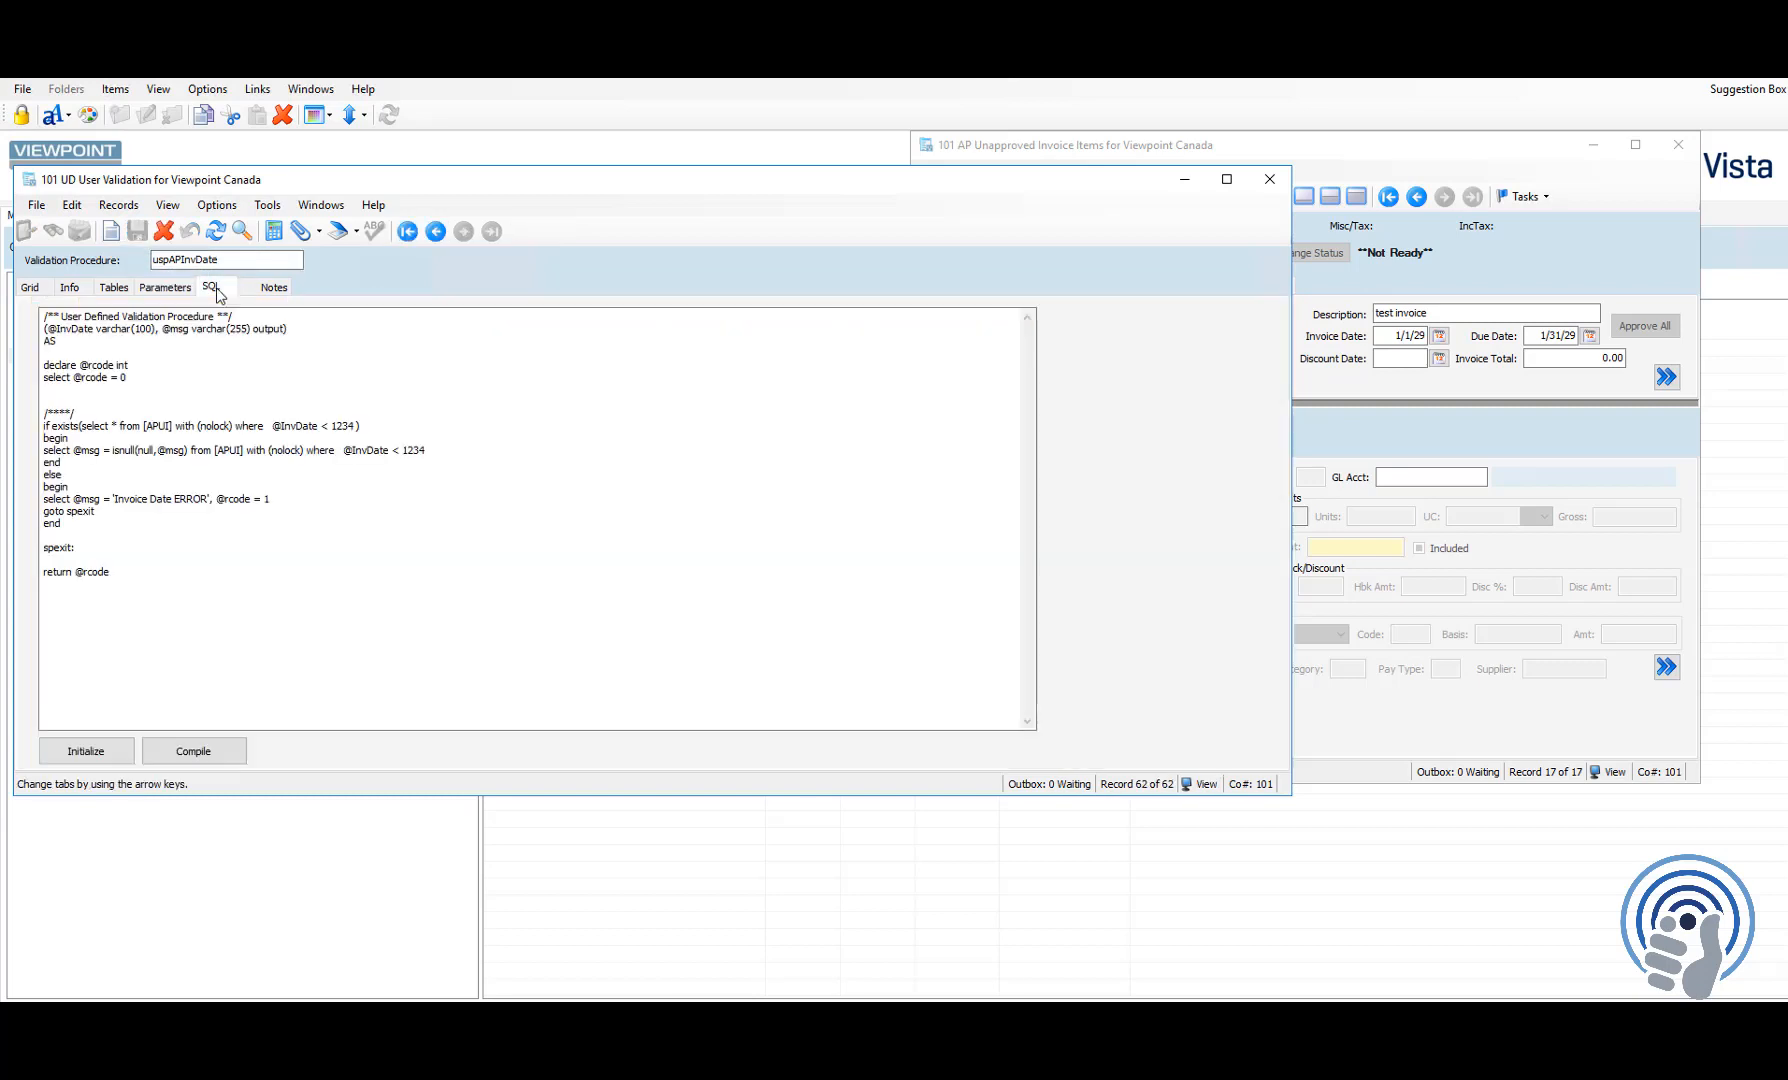
pyautogui.click(85, 750)
pyautogui.moveTo(317, 426); pyautogui.dragTo(511, 454)
pyautogui.click(400, 499)
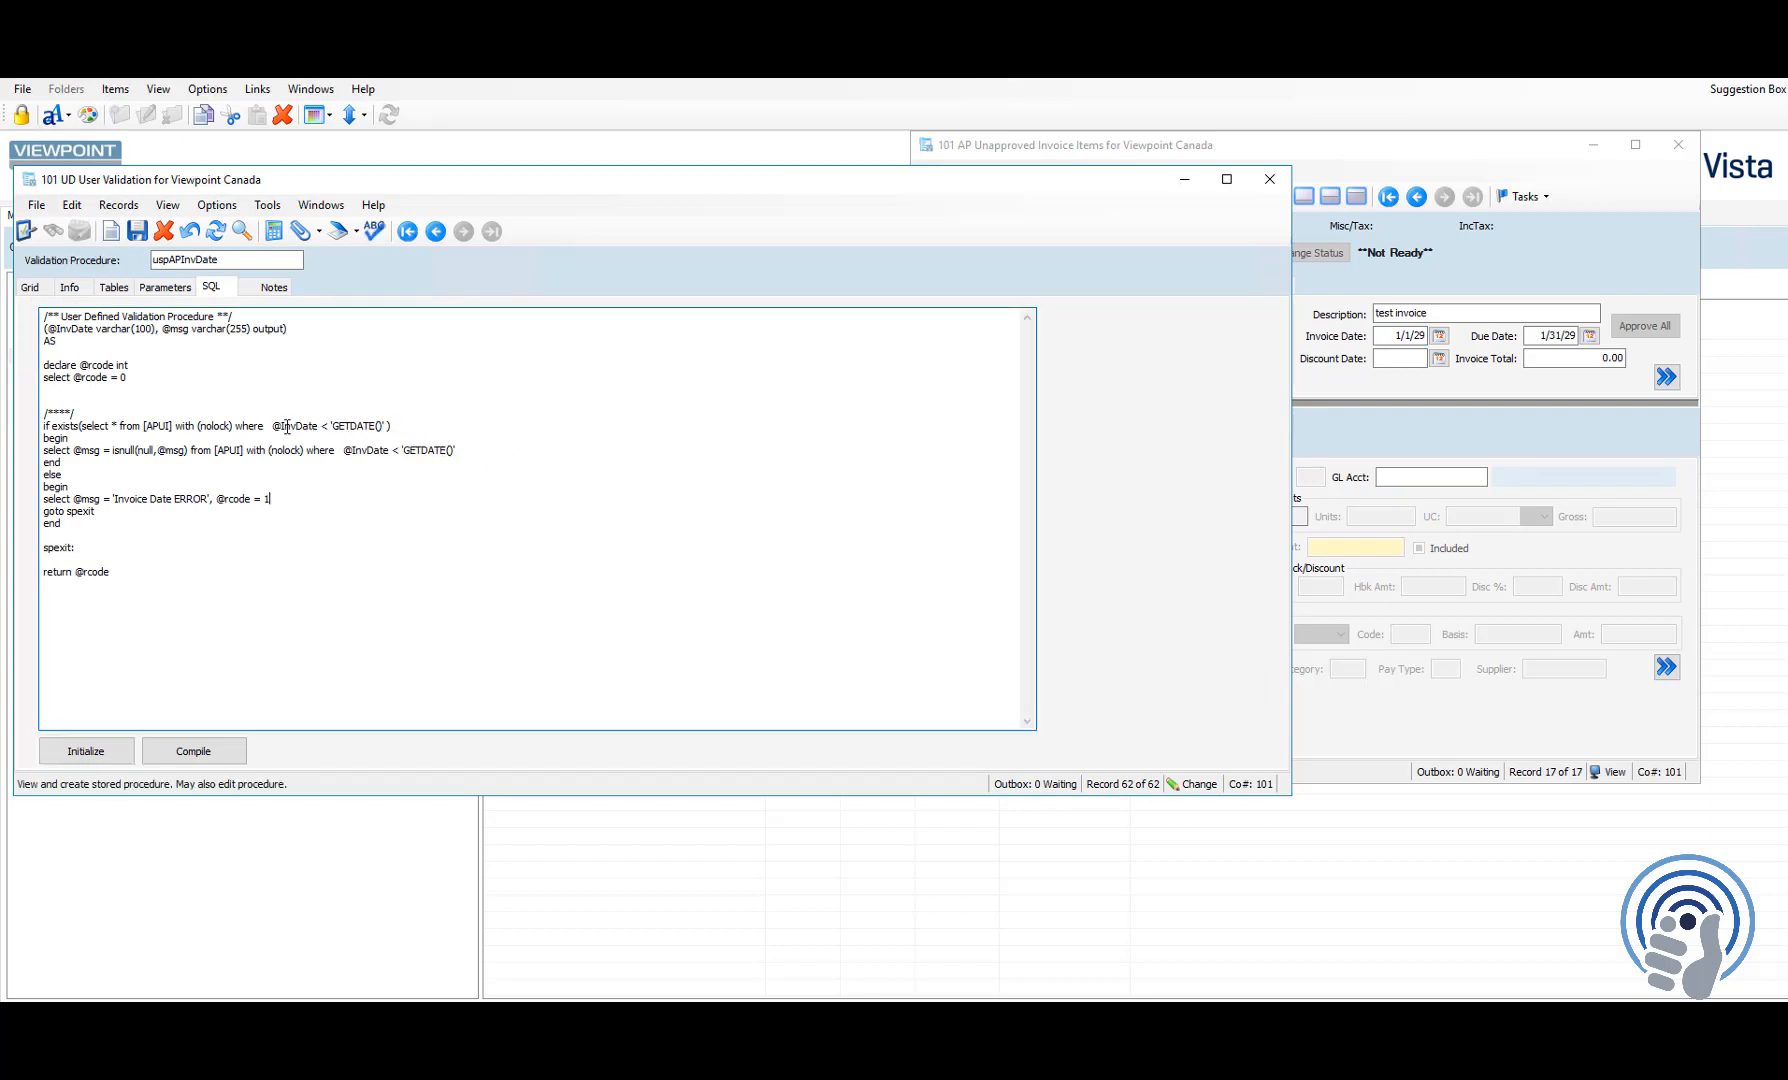
pyautogui.moveTo(271, 426); pyautogui.dragTo(306, 424)
pyautogui.moveTo(331, 427); pyautogui.dragTo(388, 425)
pyautogui.moveTo(62, 450); pyautogui.dragTo(496, 450)
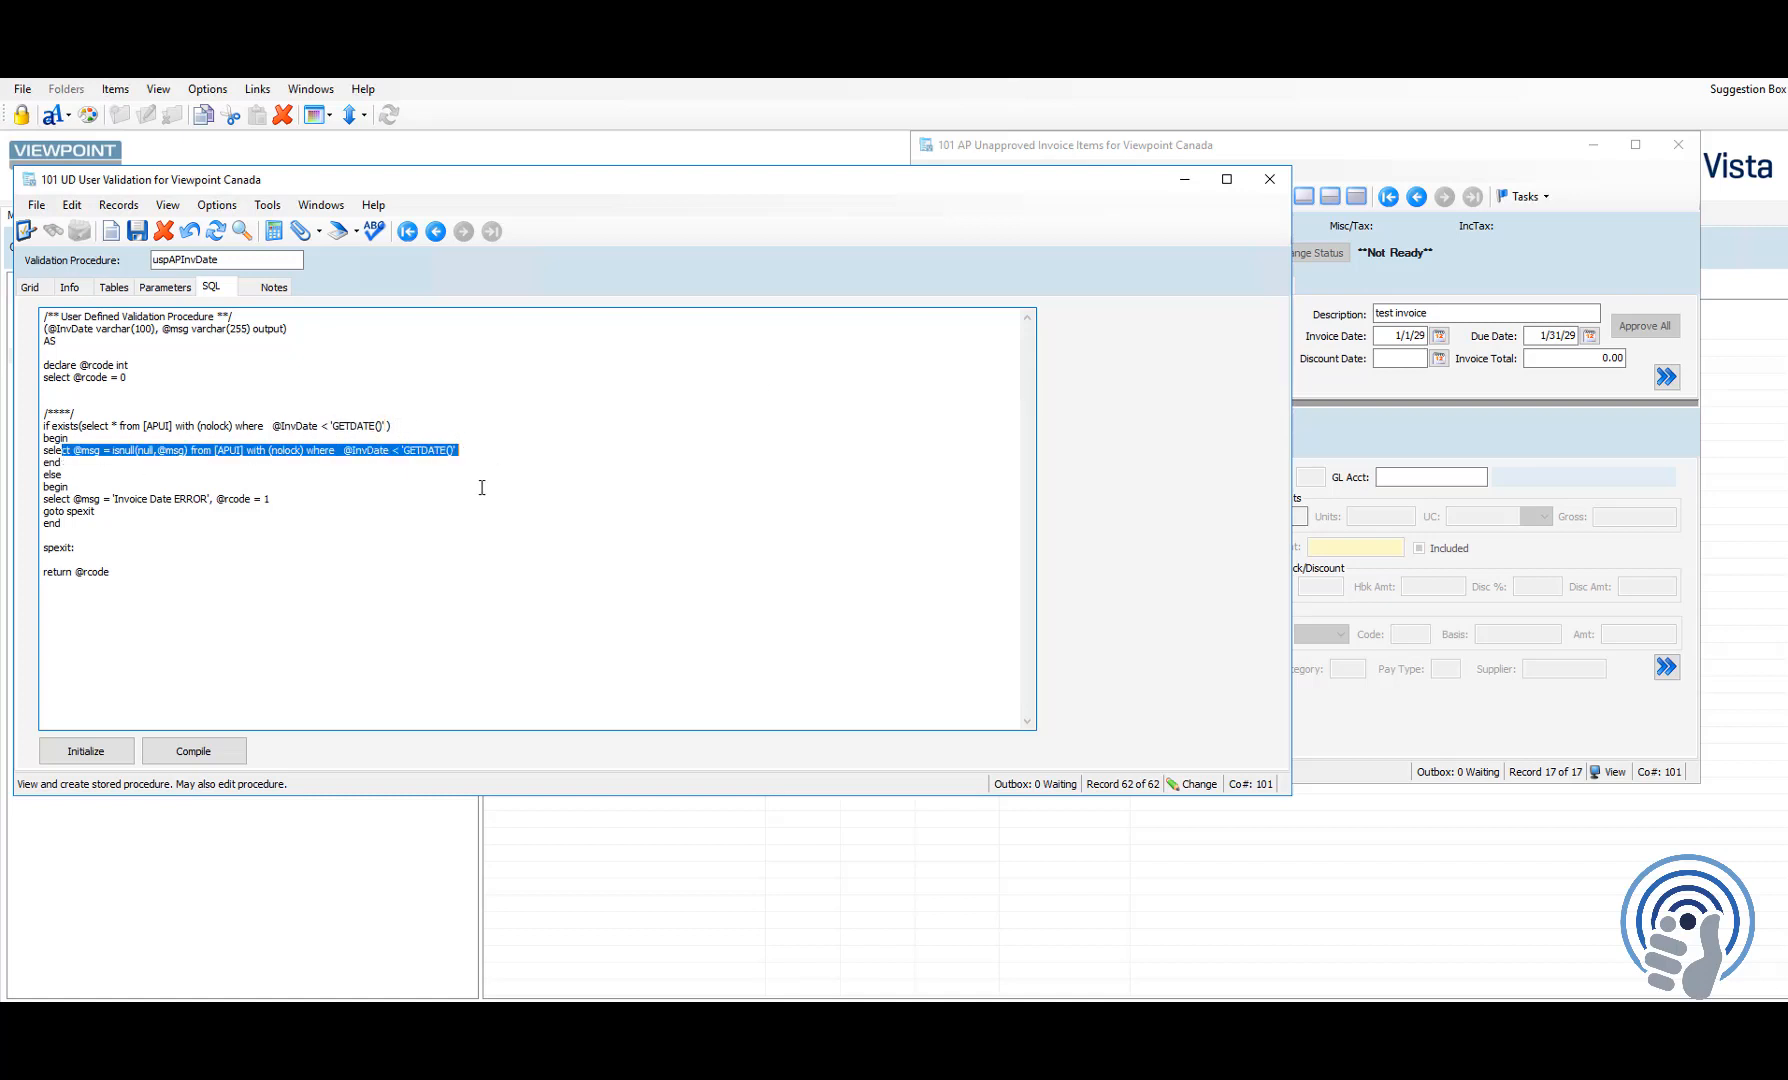
pyautogui.click(481, 487)
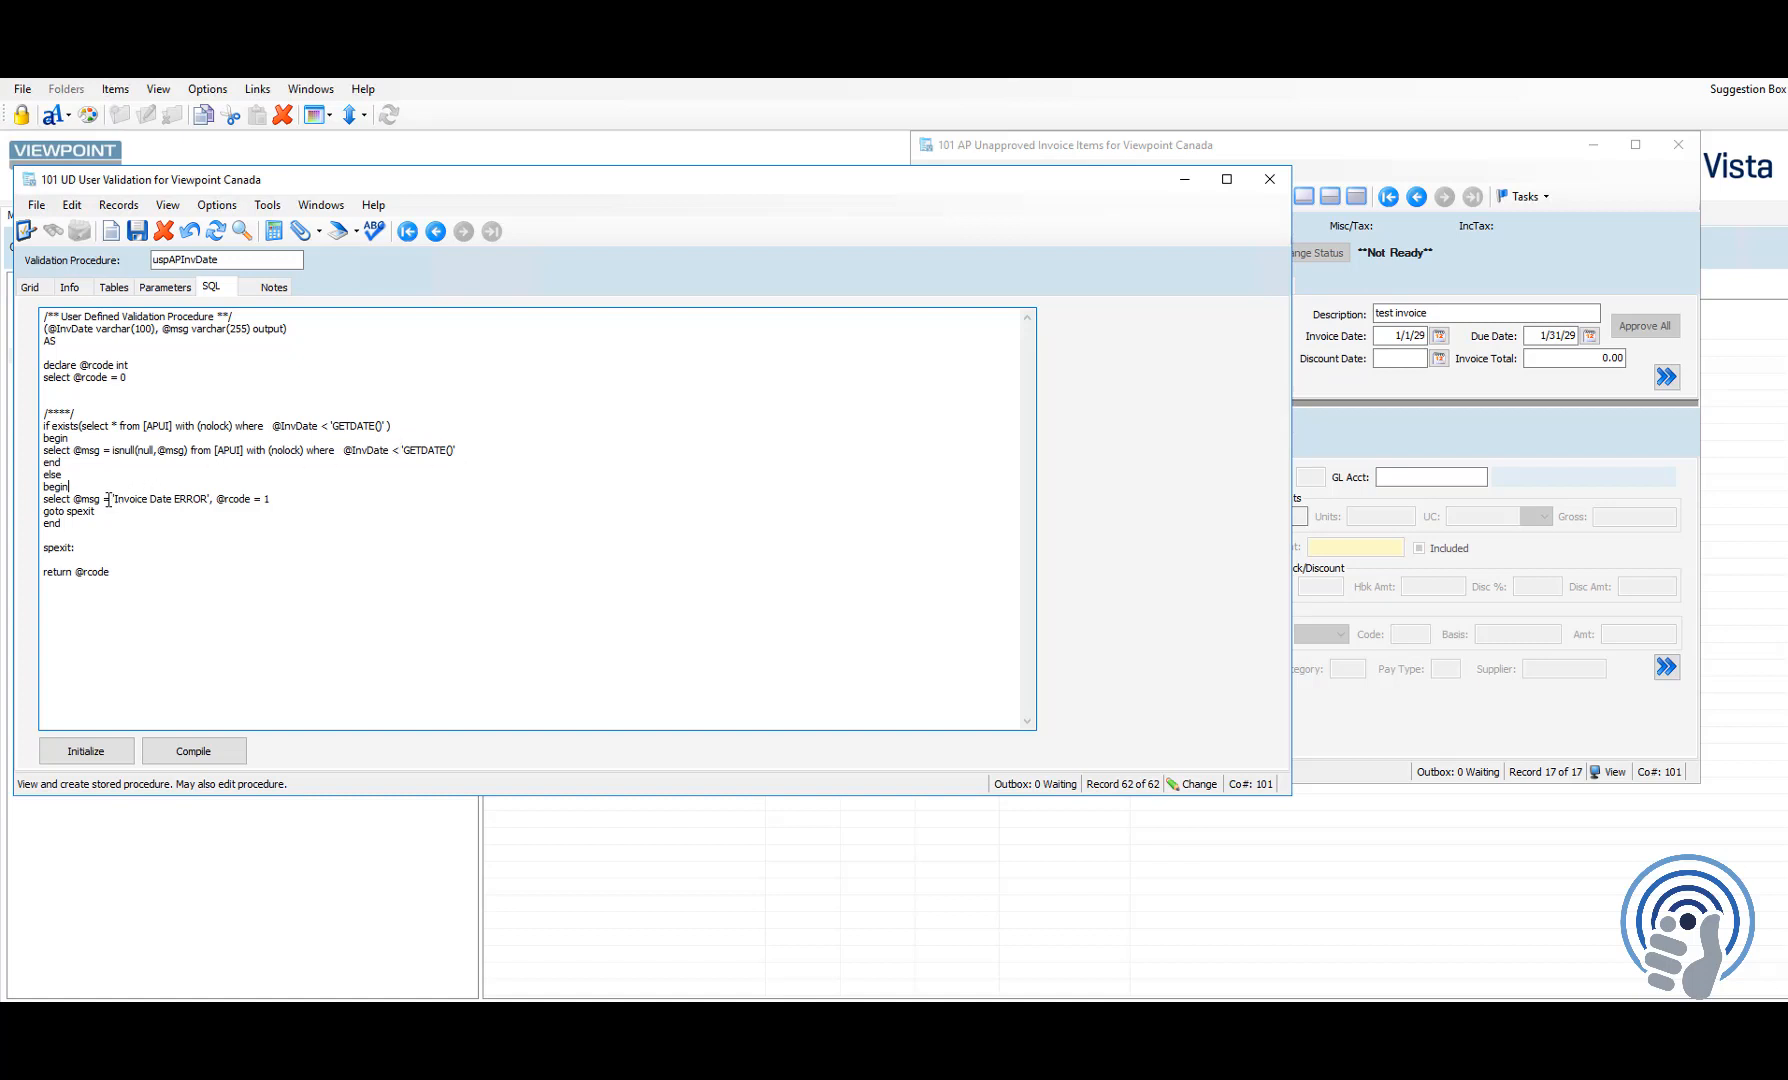
pyautogui.moveTo(110, 498); pyautogui.dragTo(291, 505)
pyautogui.click(291, 505)
pyautogui.moveTo(328, 426); pyautogui.dragTo(379, 426)
pyautogui.click(482, 416)
# Step: Extend the InvDate parameter's comparison value to GETDATE() + 30 and save the row
pyautogui.click(167, 288)
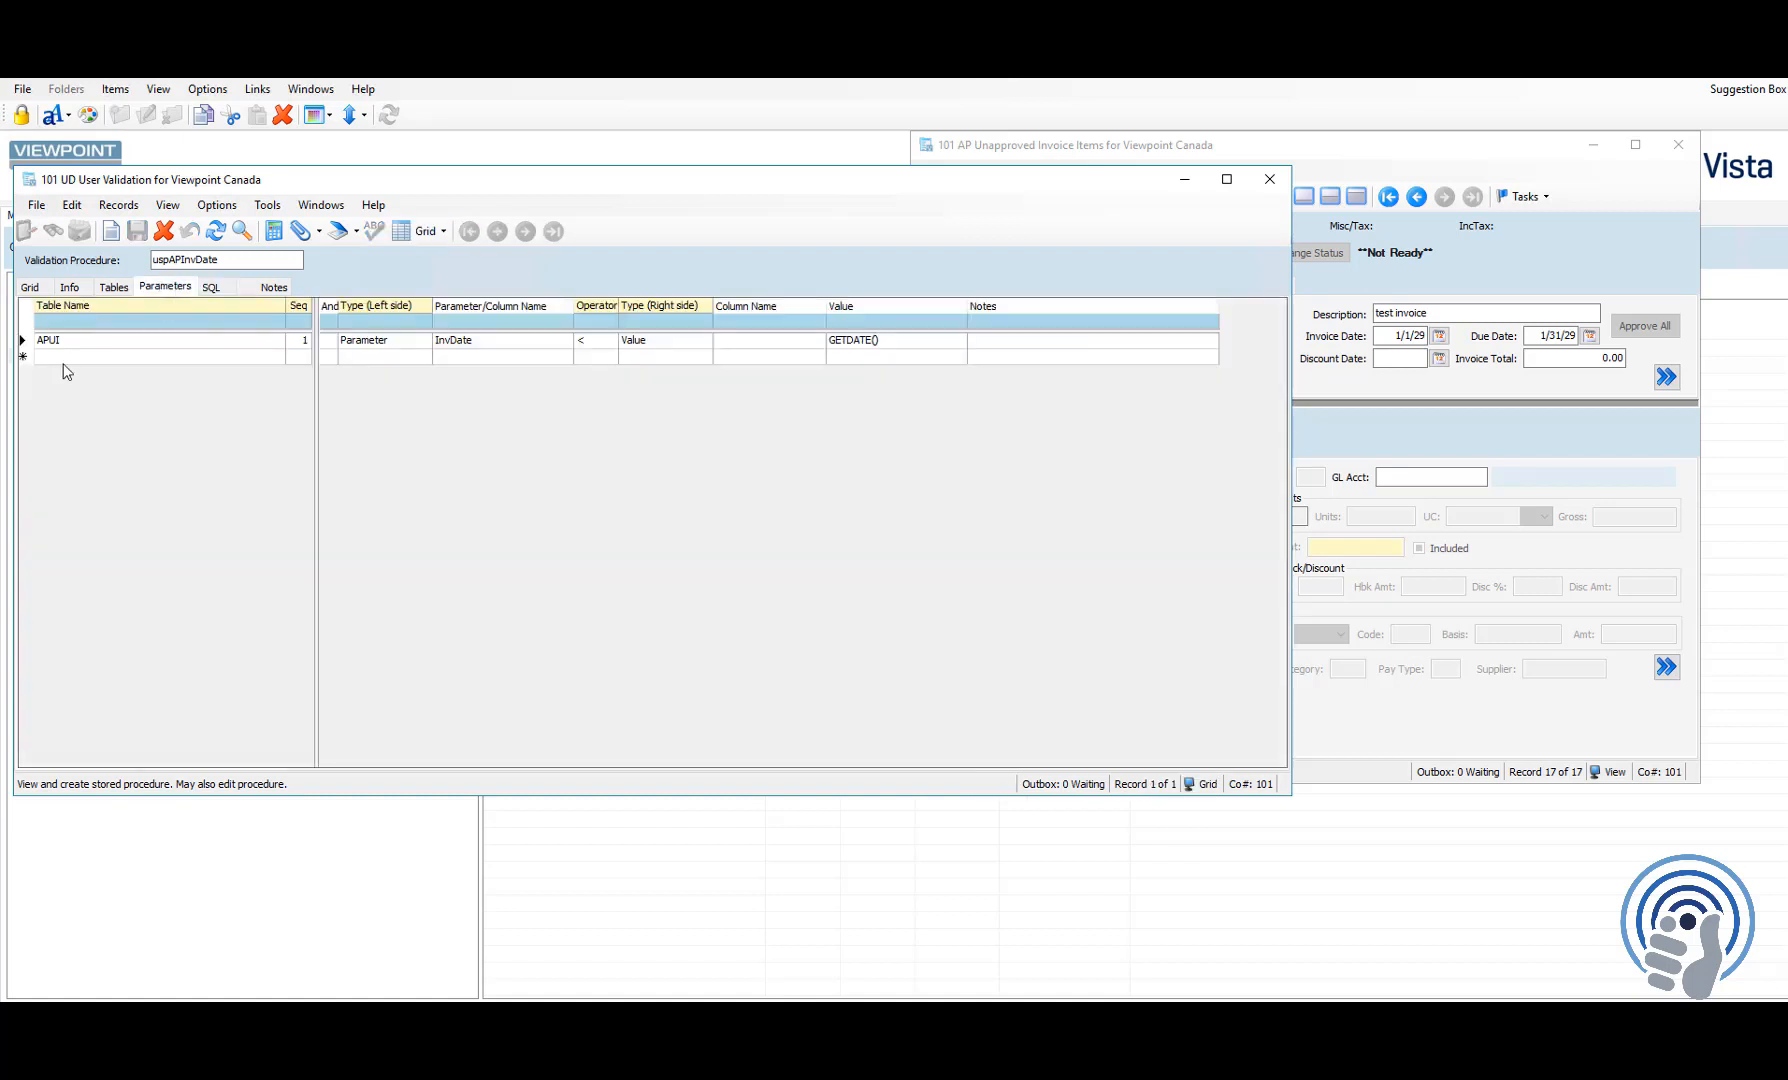
pyautogui.click(936, 348)
pyautogui.click(932, 347)
pyautogui.click(916, 345)
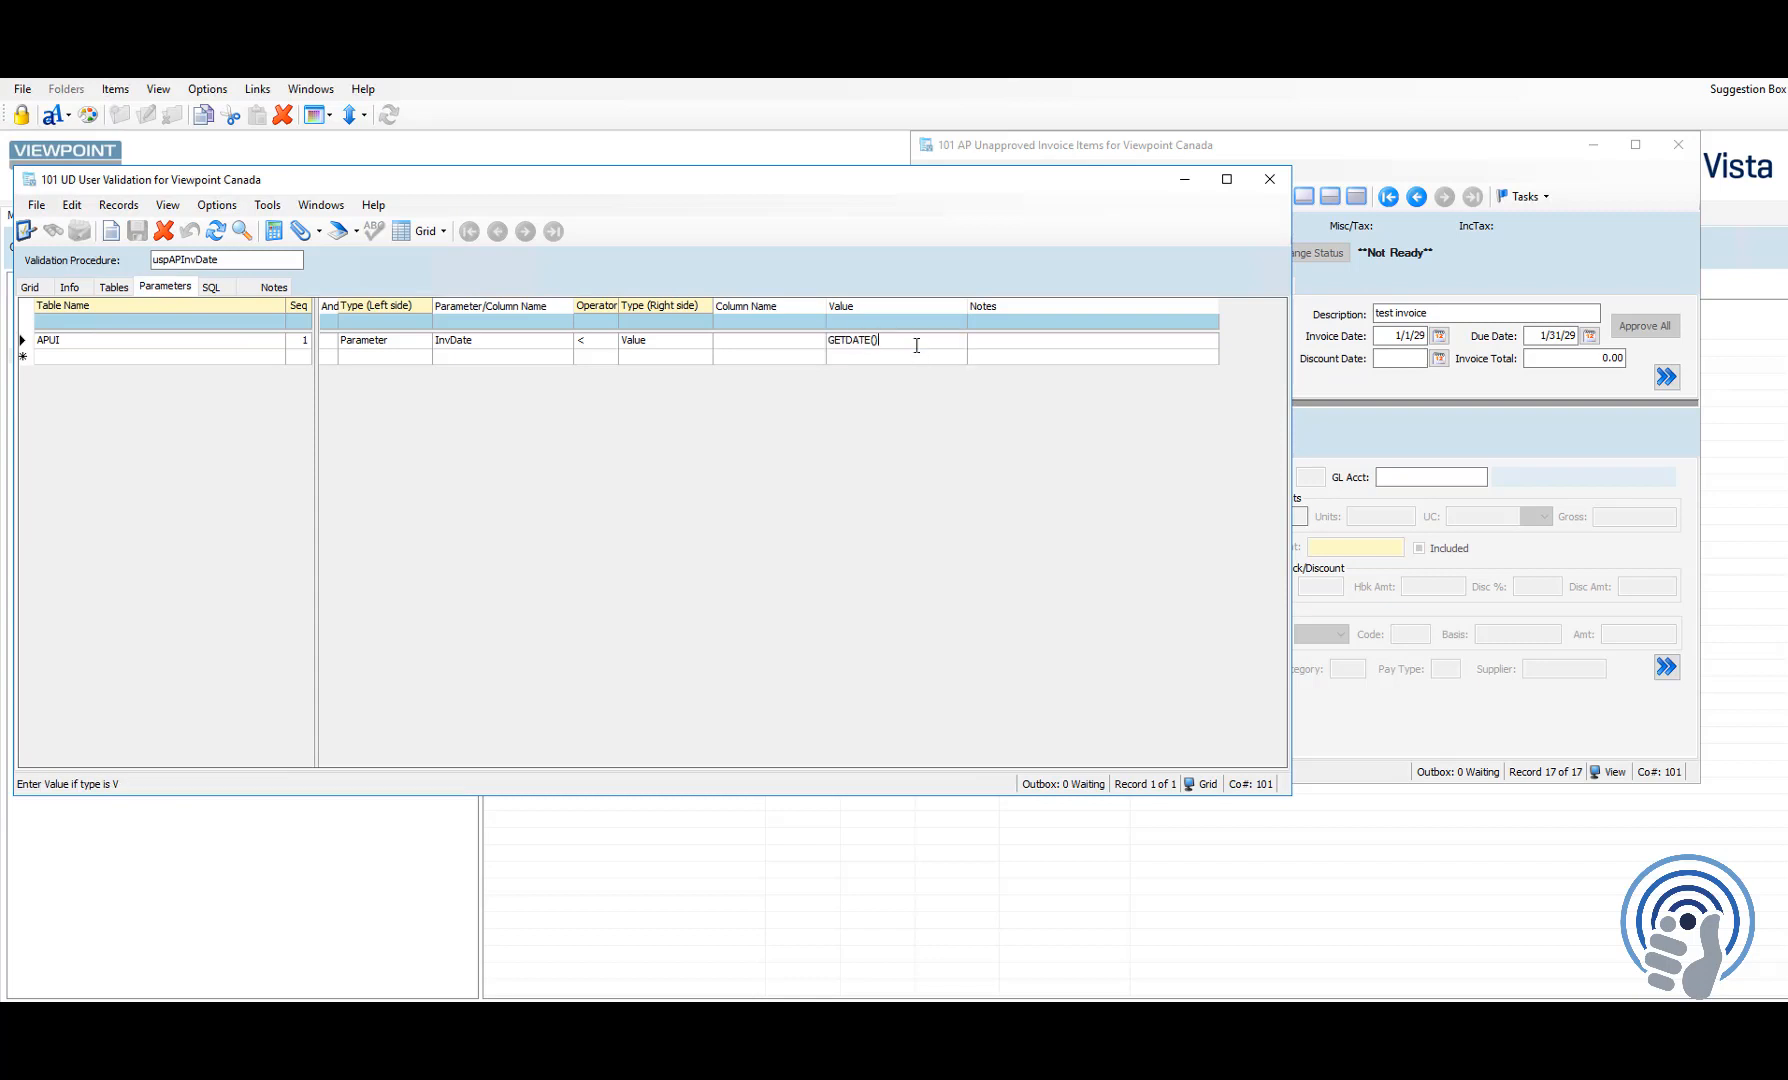
pyautogui.write('+ 30')
pyautogui.click(139, 233)
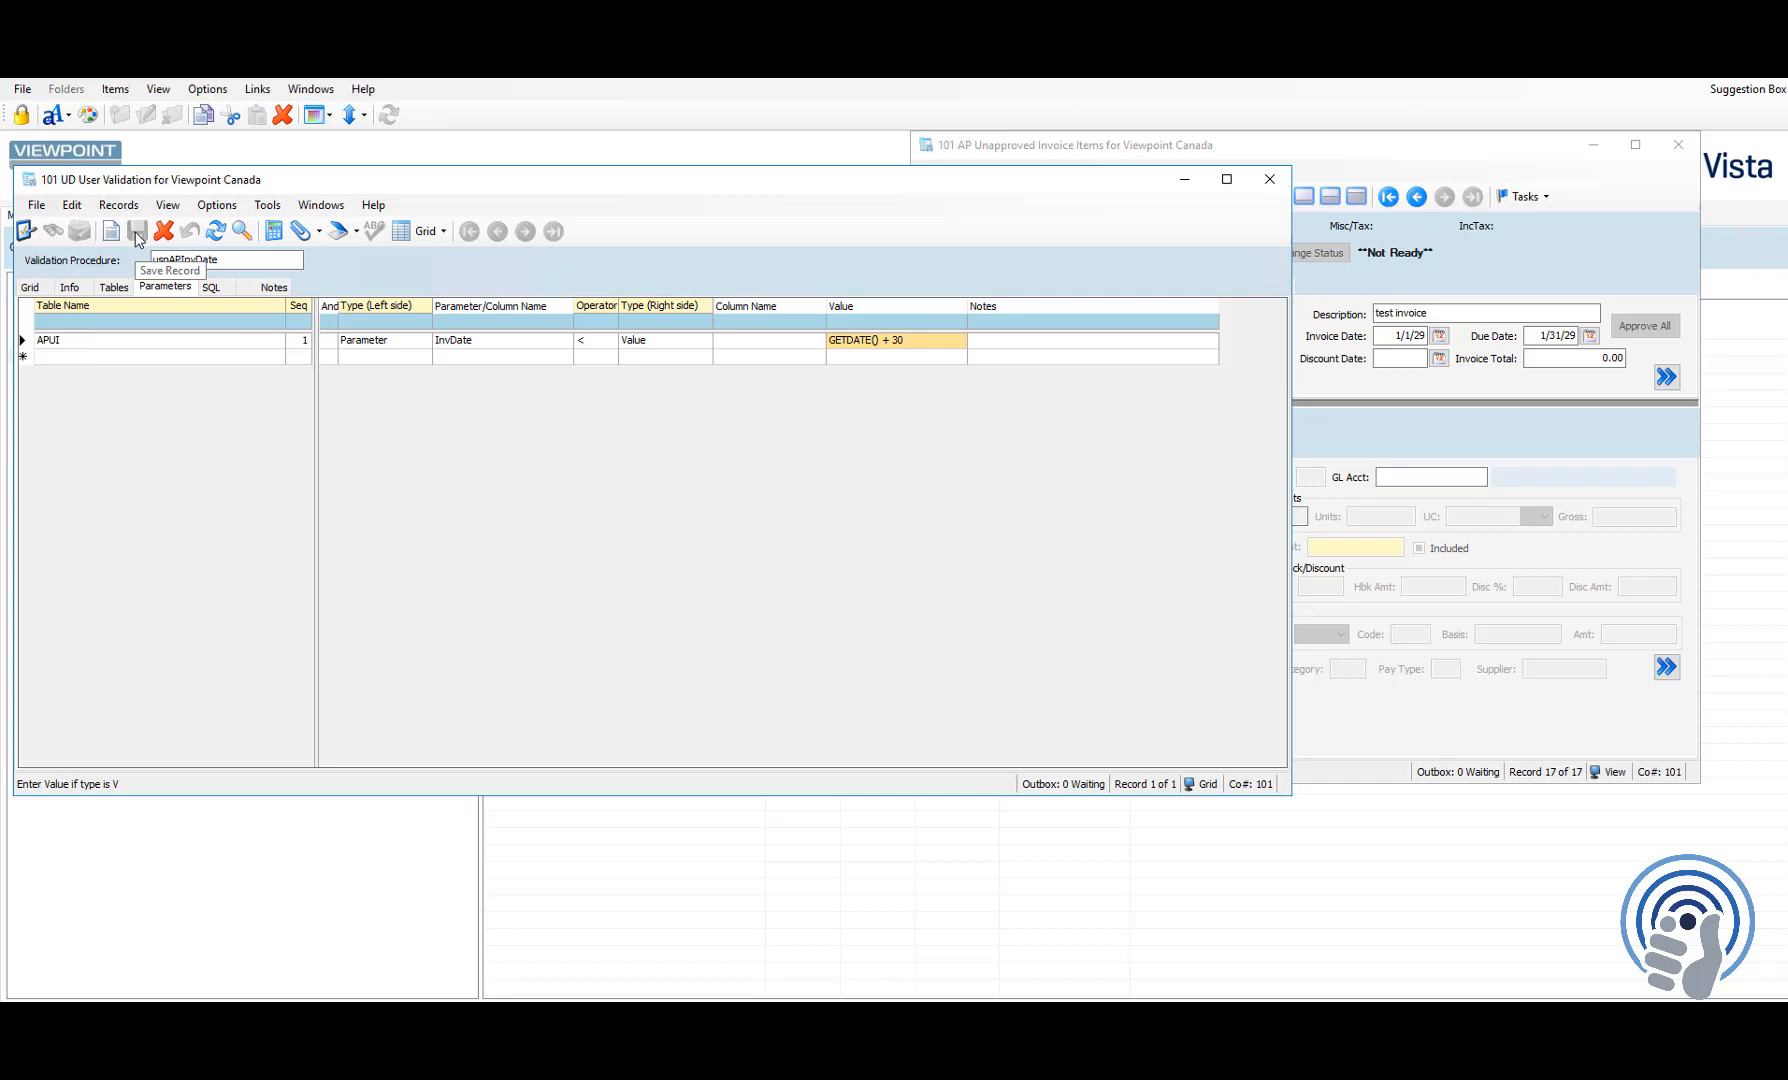
# Step: Regenerate the procedure's SQL and save it with the quotes around both GETDATE() + 30 expressions removed
pyautogui.click(211, 288)
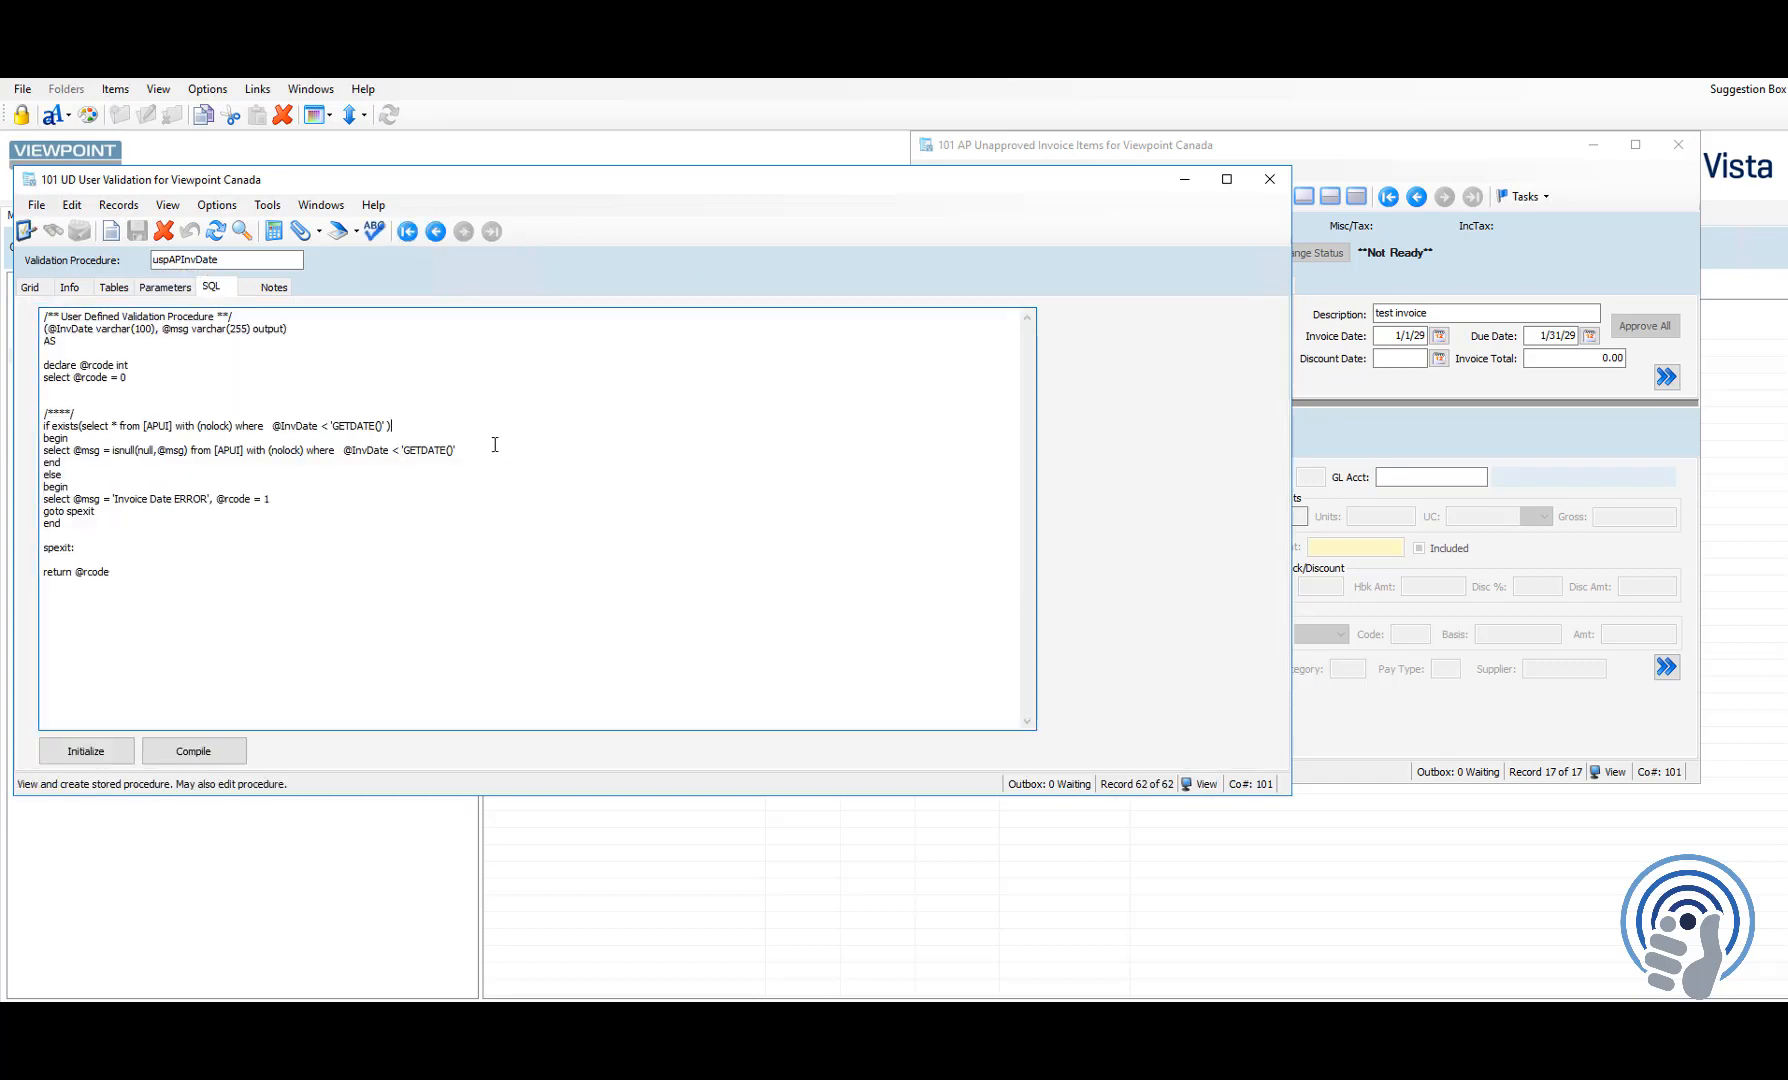
pyautogui.click(87, 752)
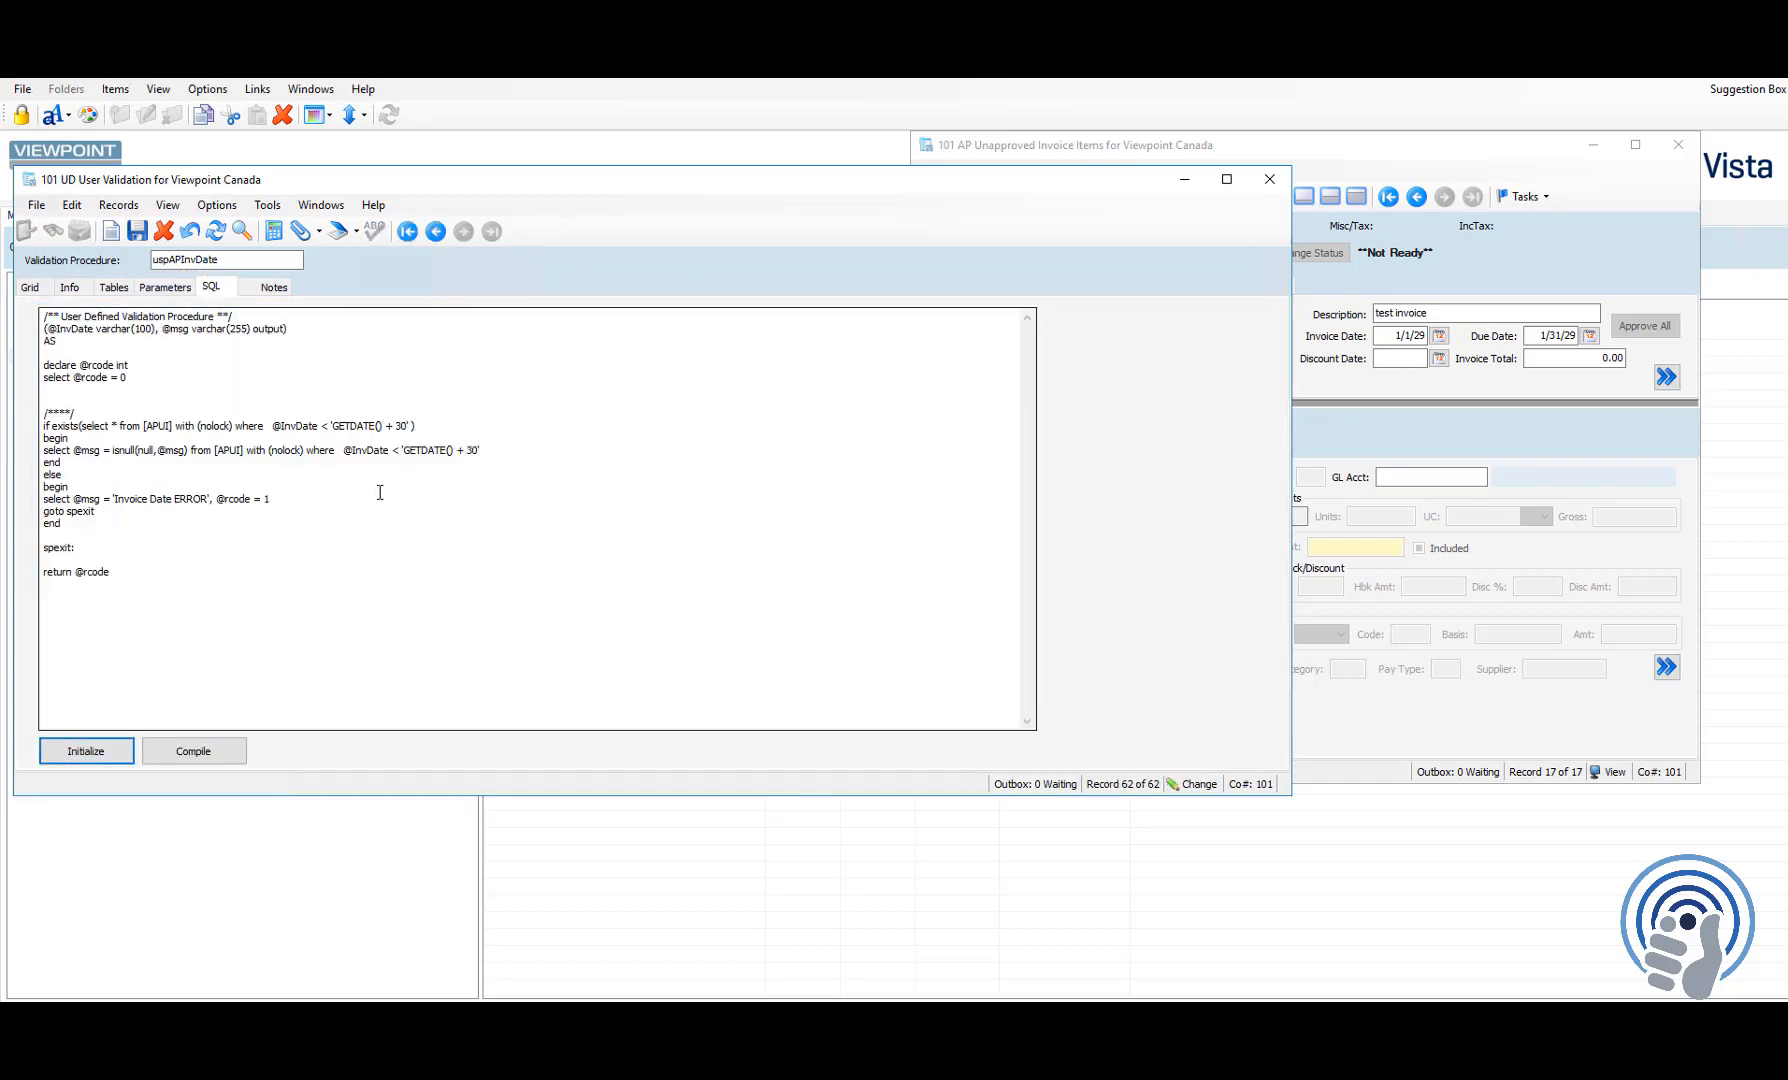
pyautogui.click(331, 426)
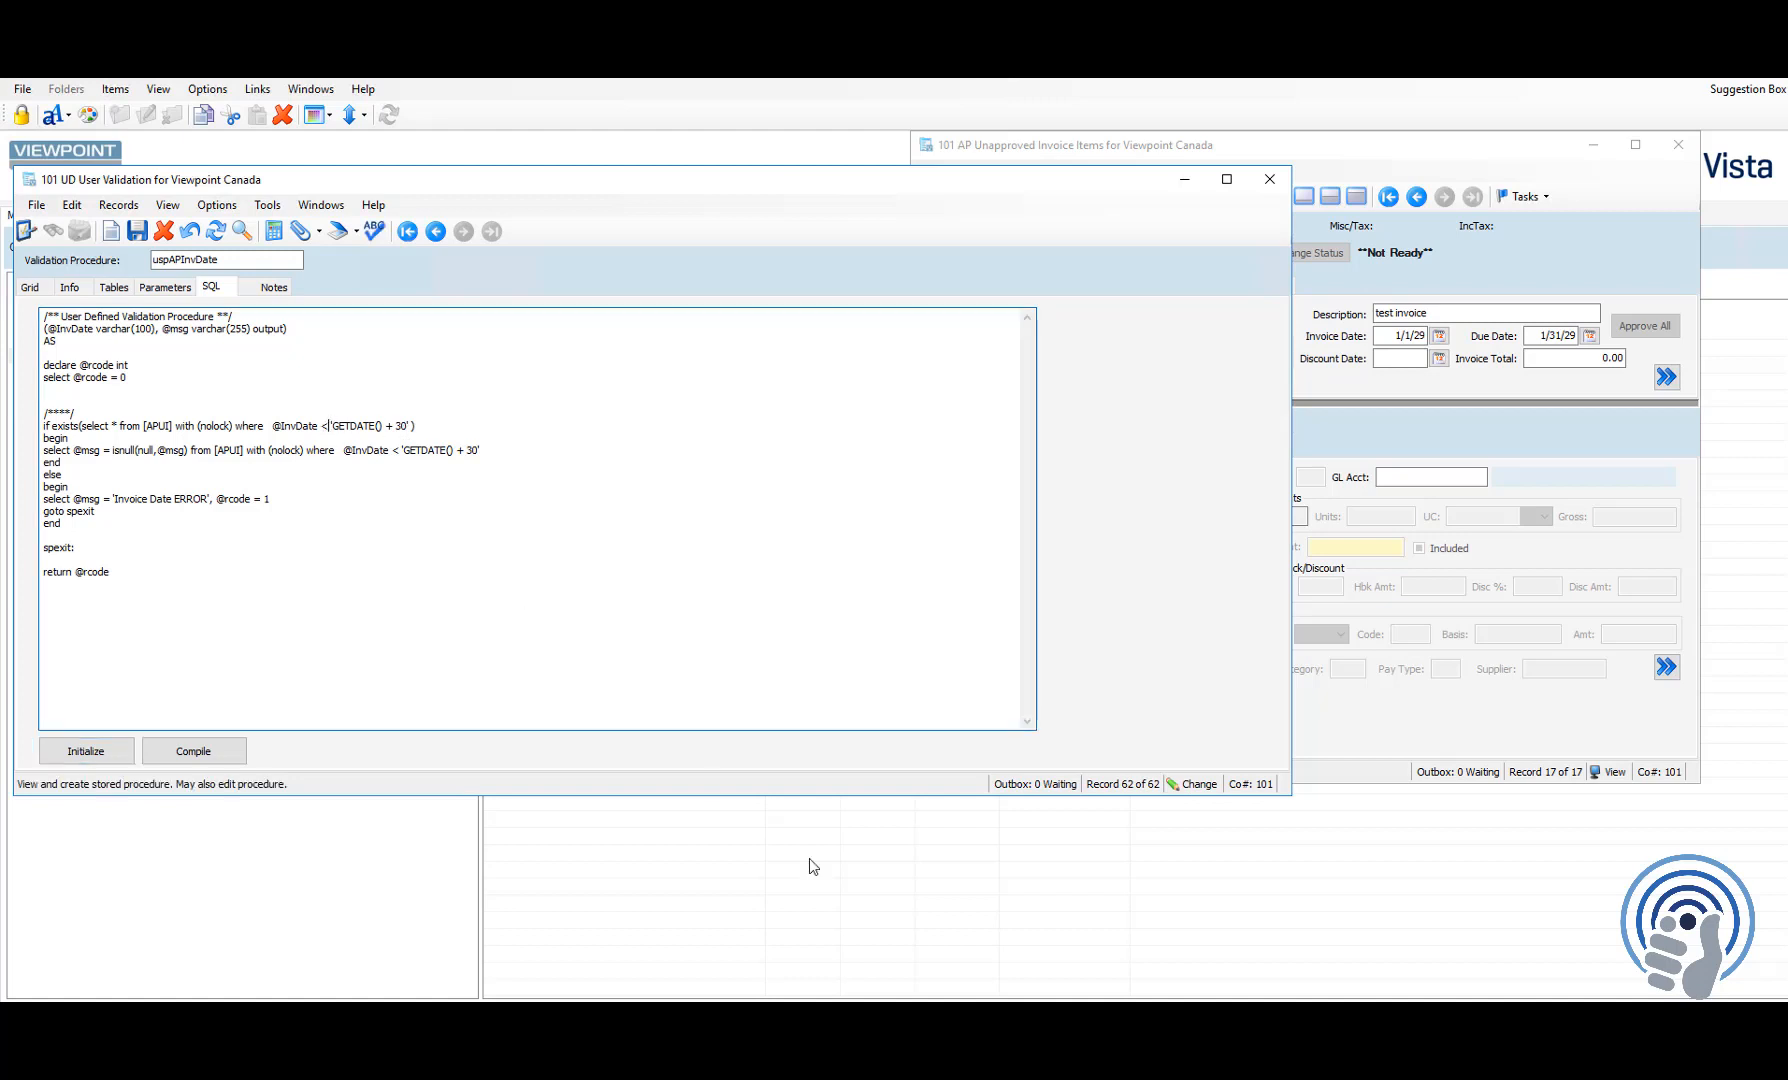
pyautogui.press('Delete')
pyautogui.press('Delete')
pyautogui.press('Delete')
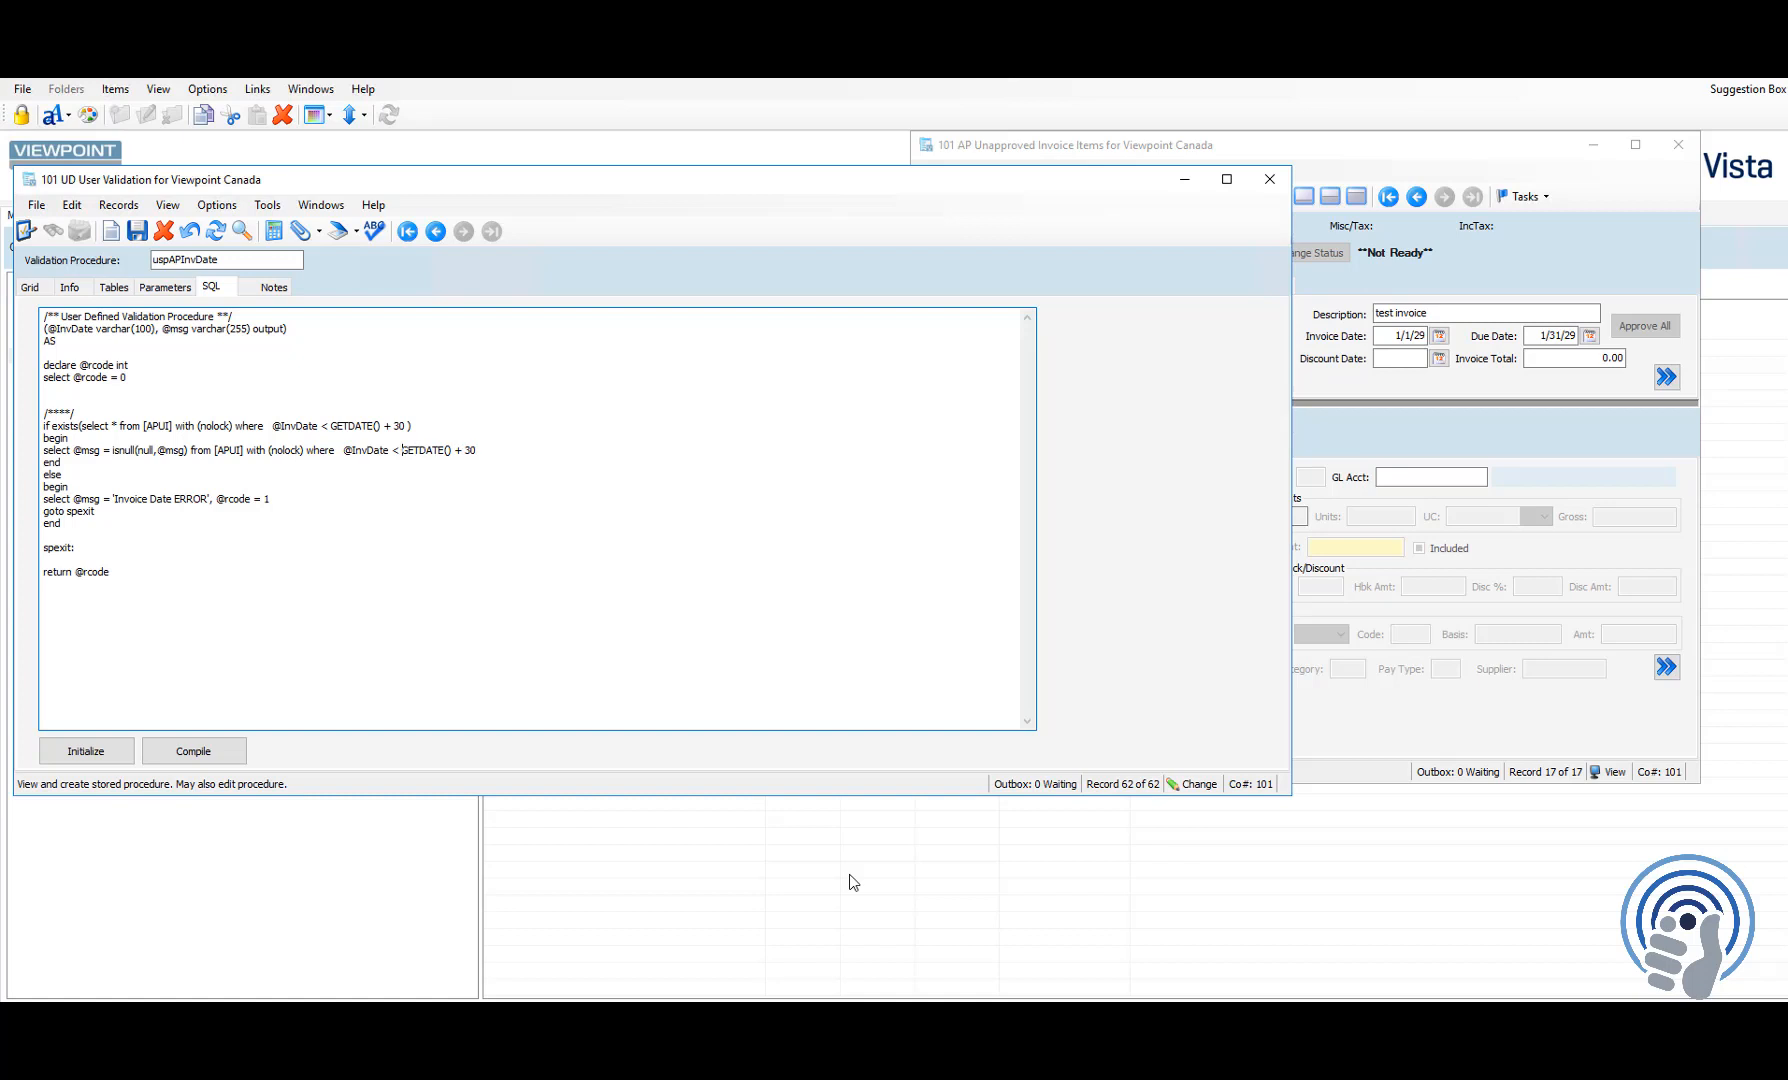
pyautogui.click(272, 580)
pyautogui.click(139, 233)
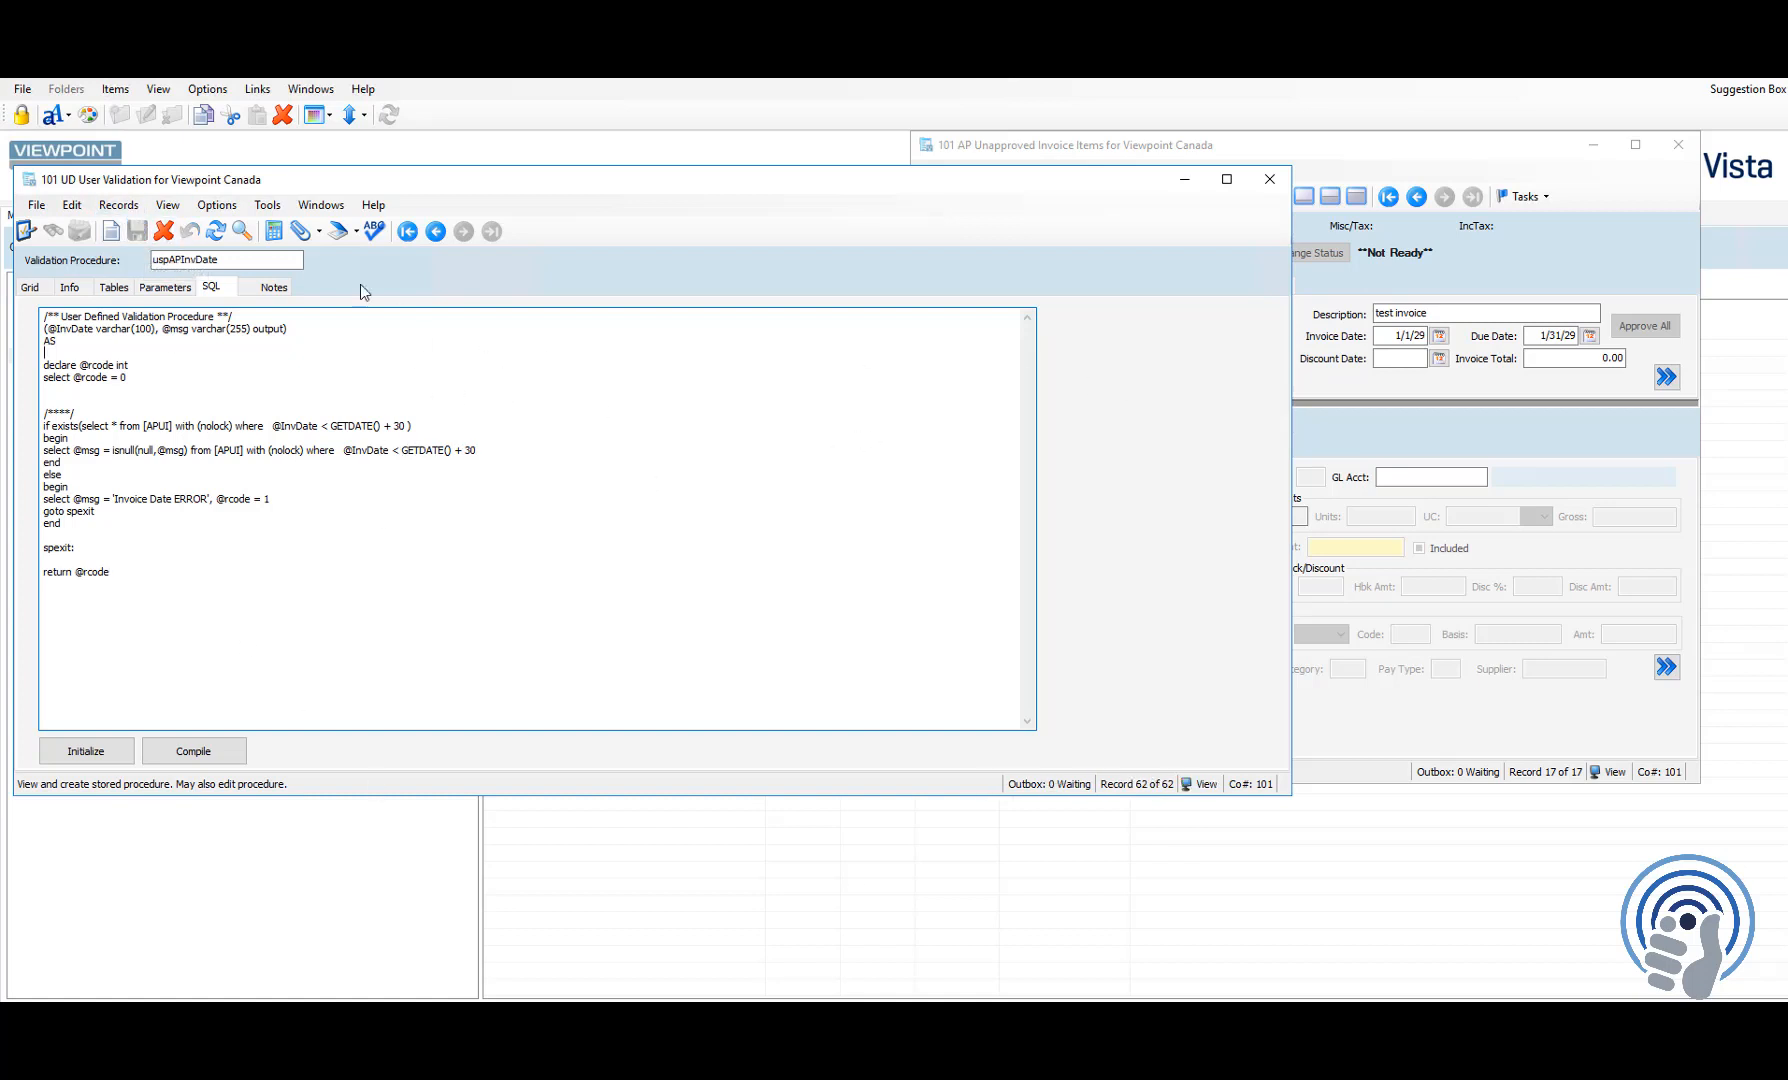
pyautogui.moveTo(252, 260); pyautogui.dragTo(121, 264)
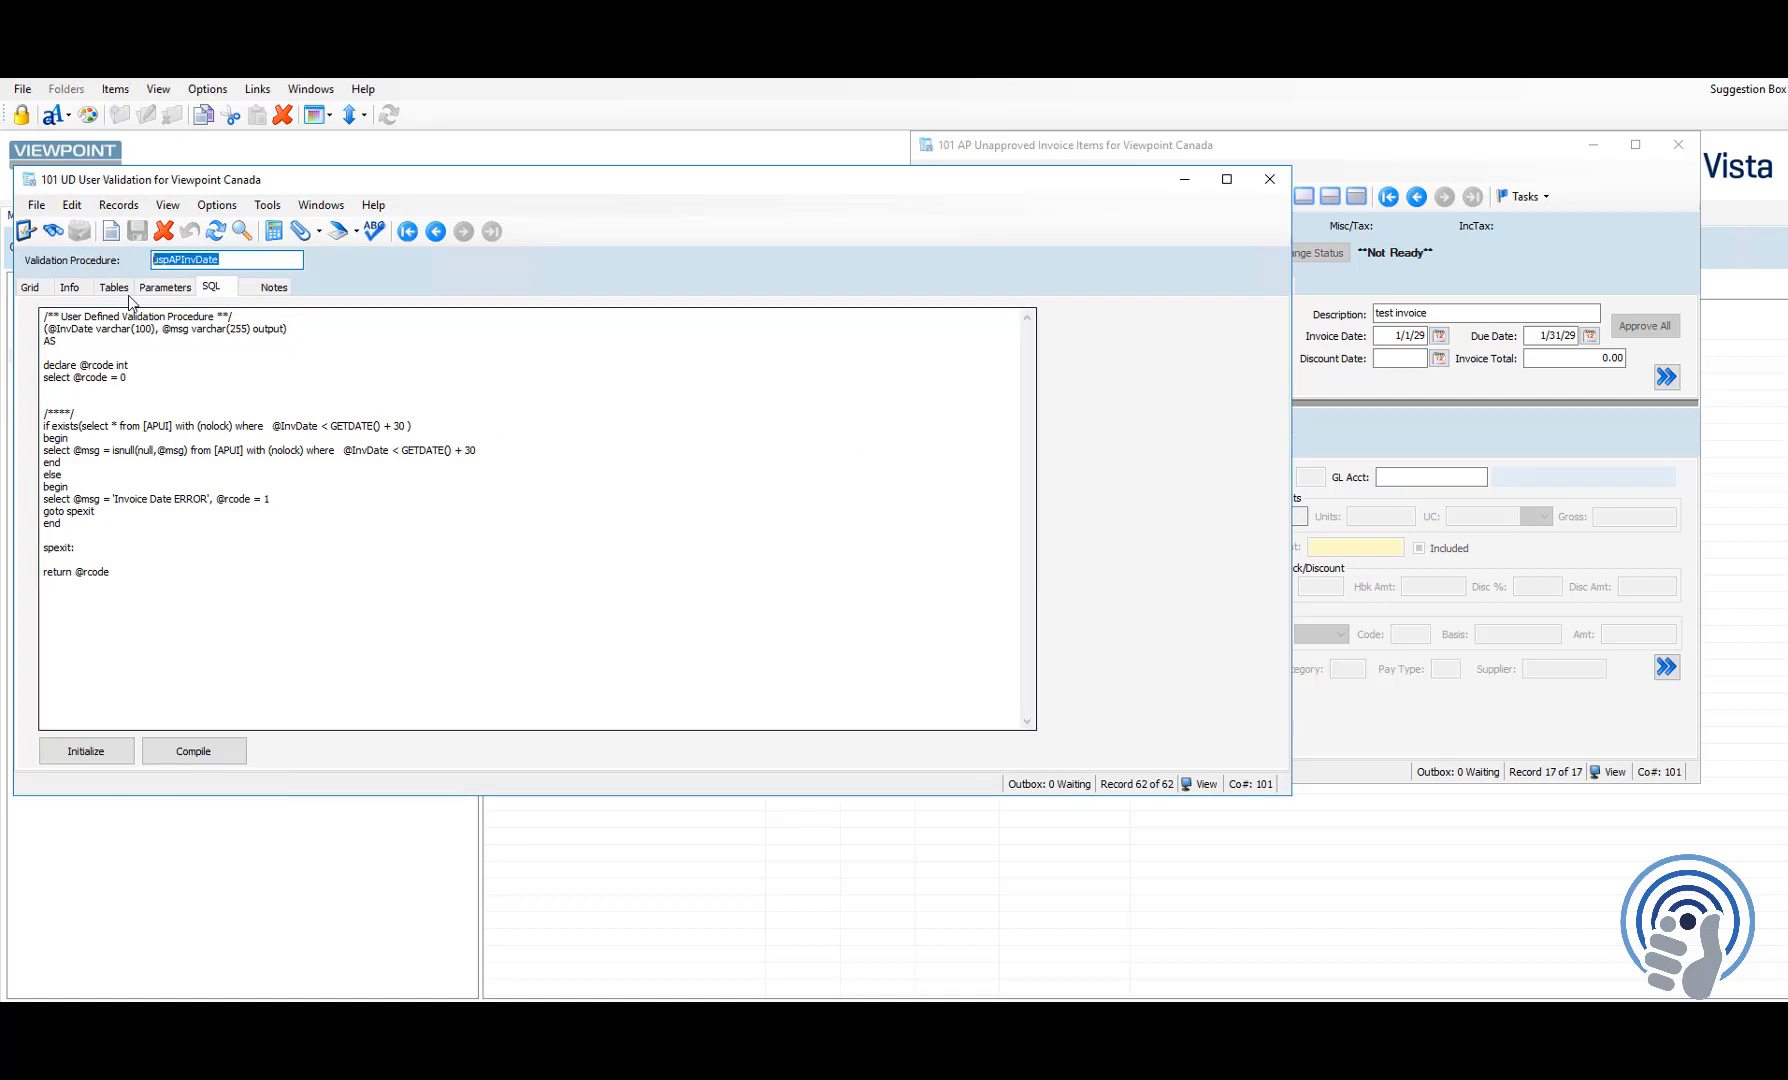
pyautogui.click(1397, 337)
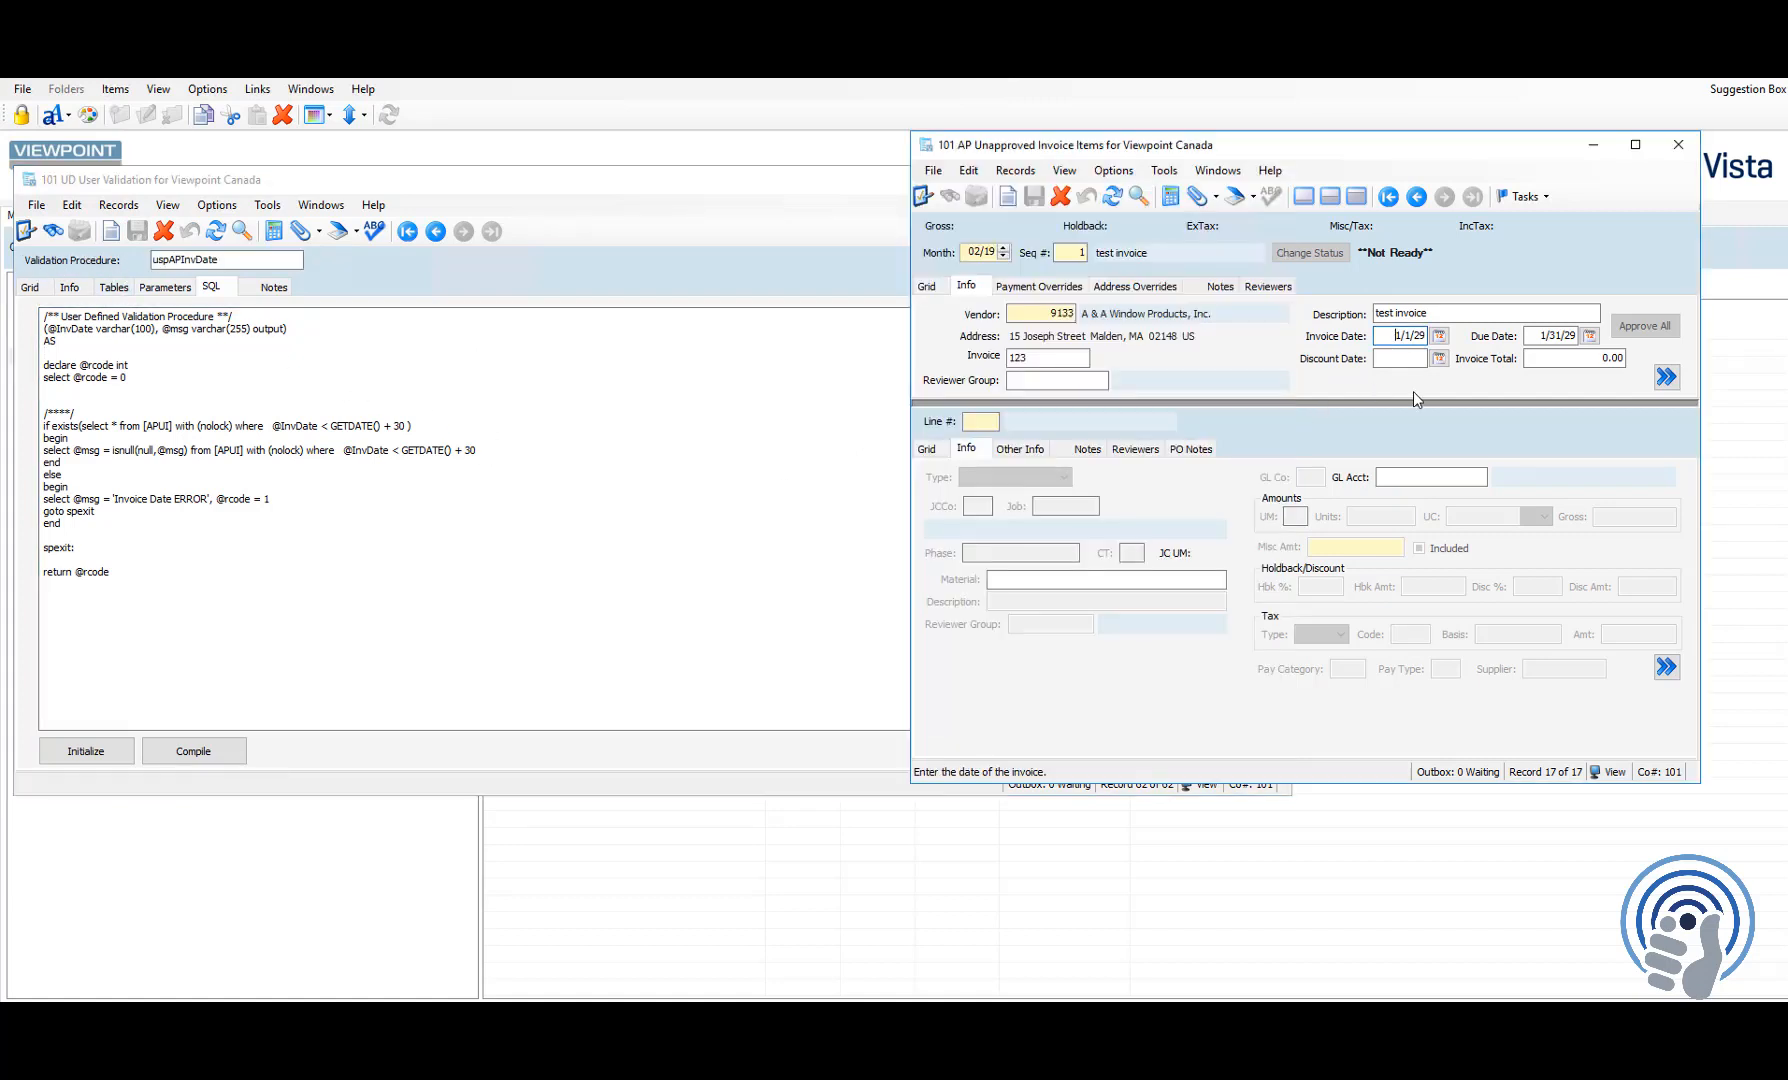
pyautogui.press('F3')
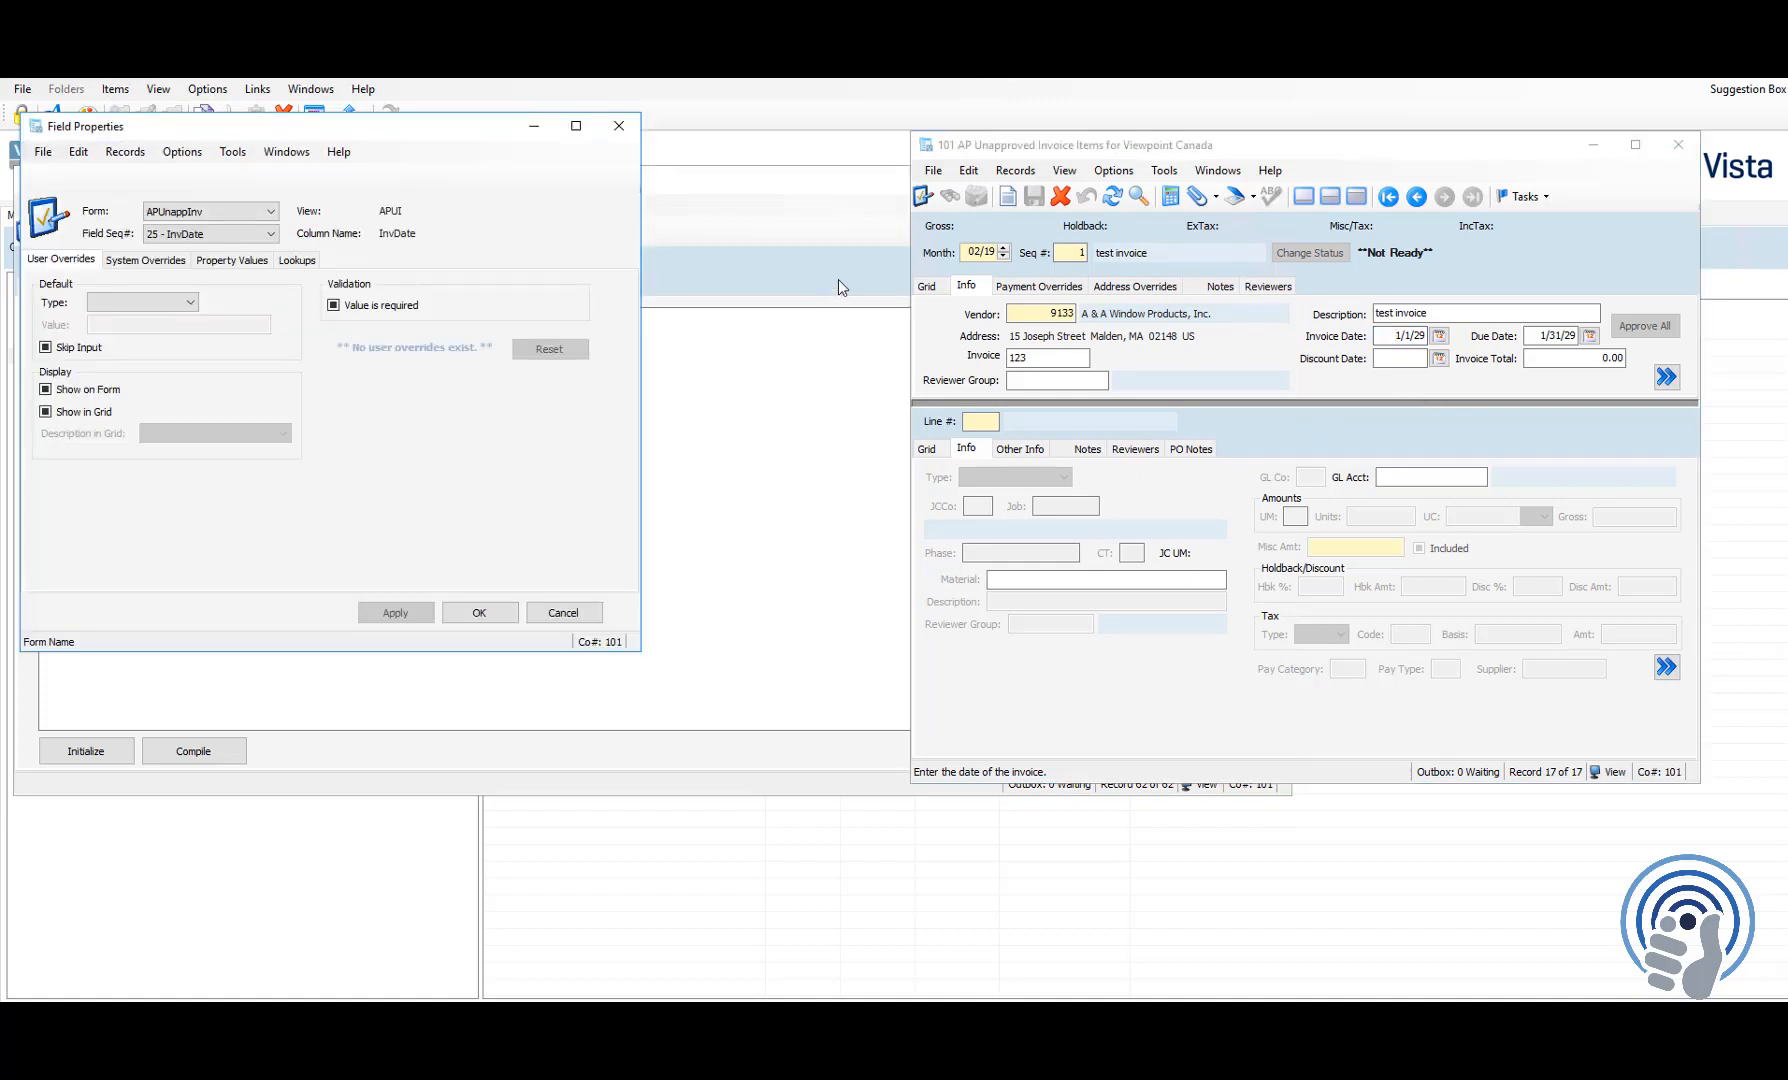
pyautogui.click(148, 259)
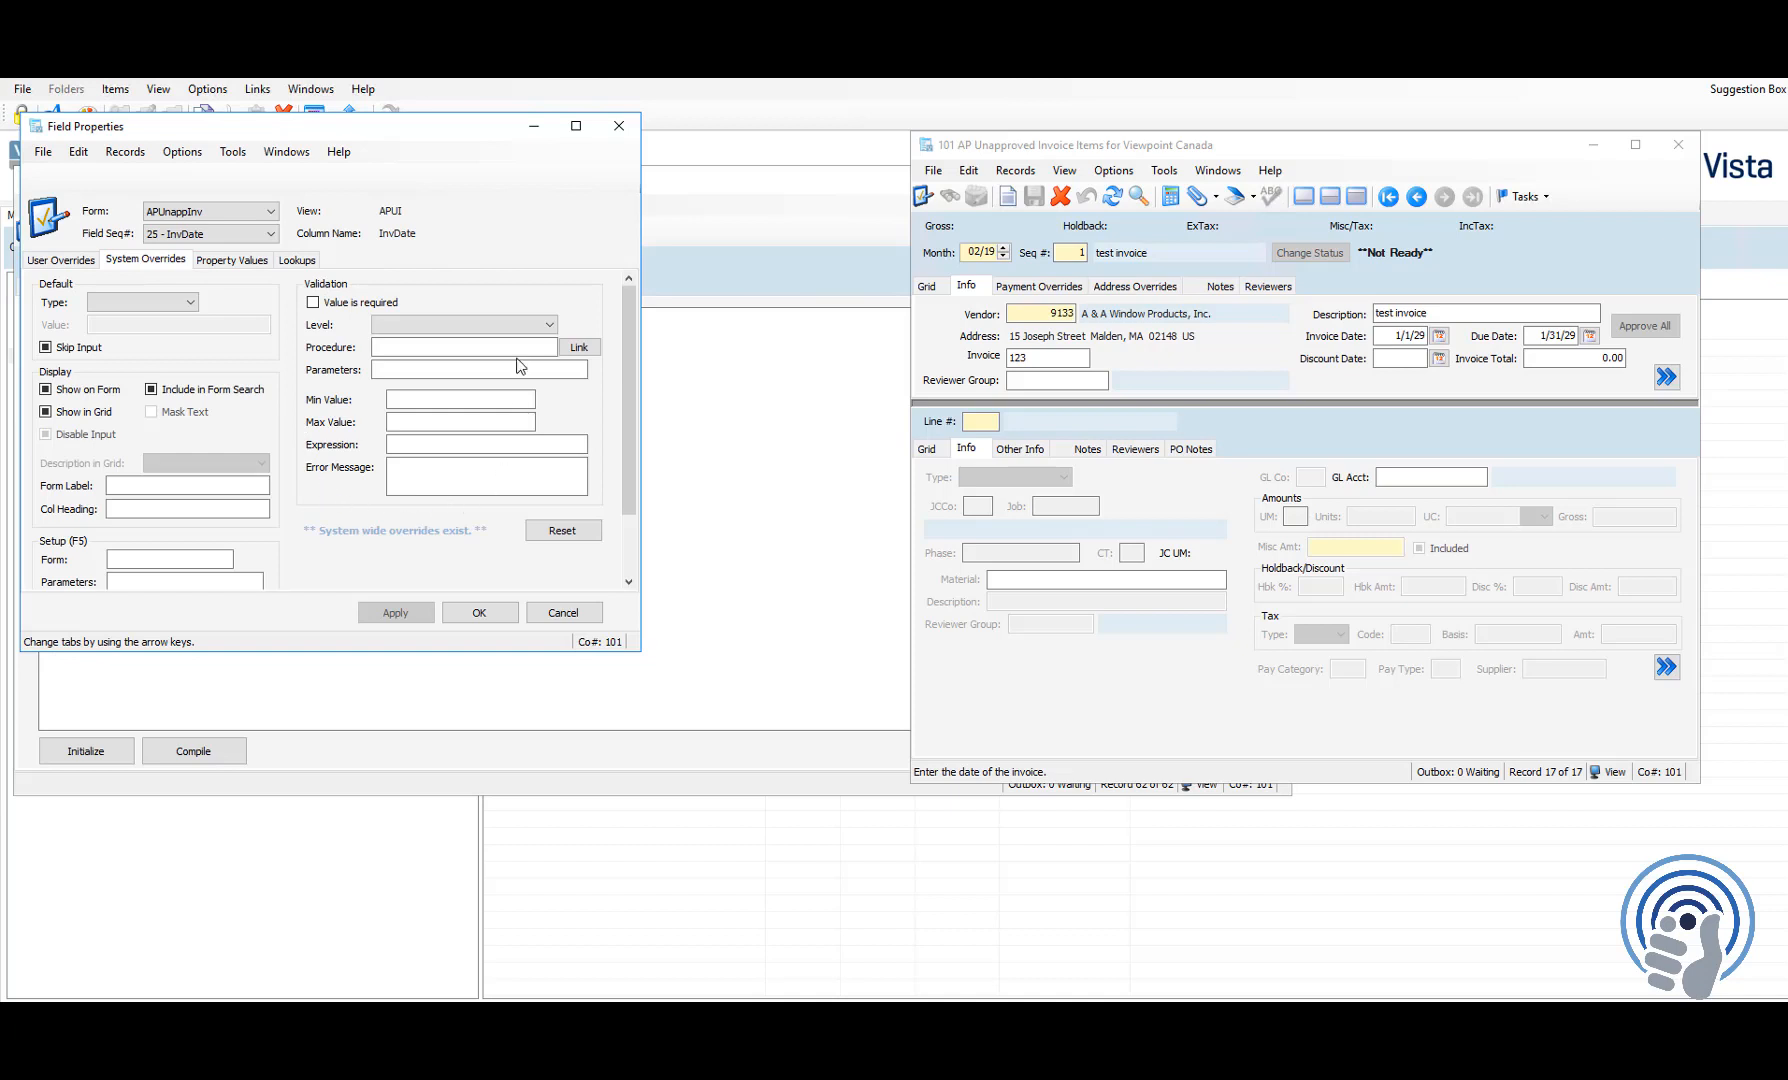
pyautogui.click(450, 324)
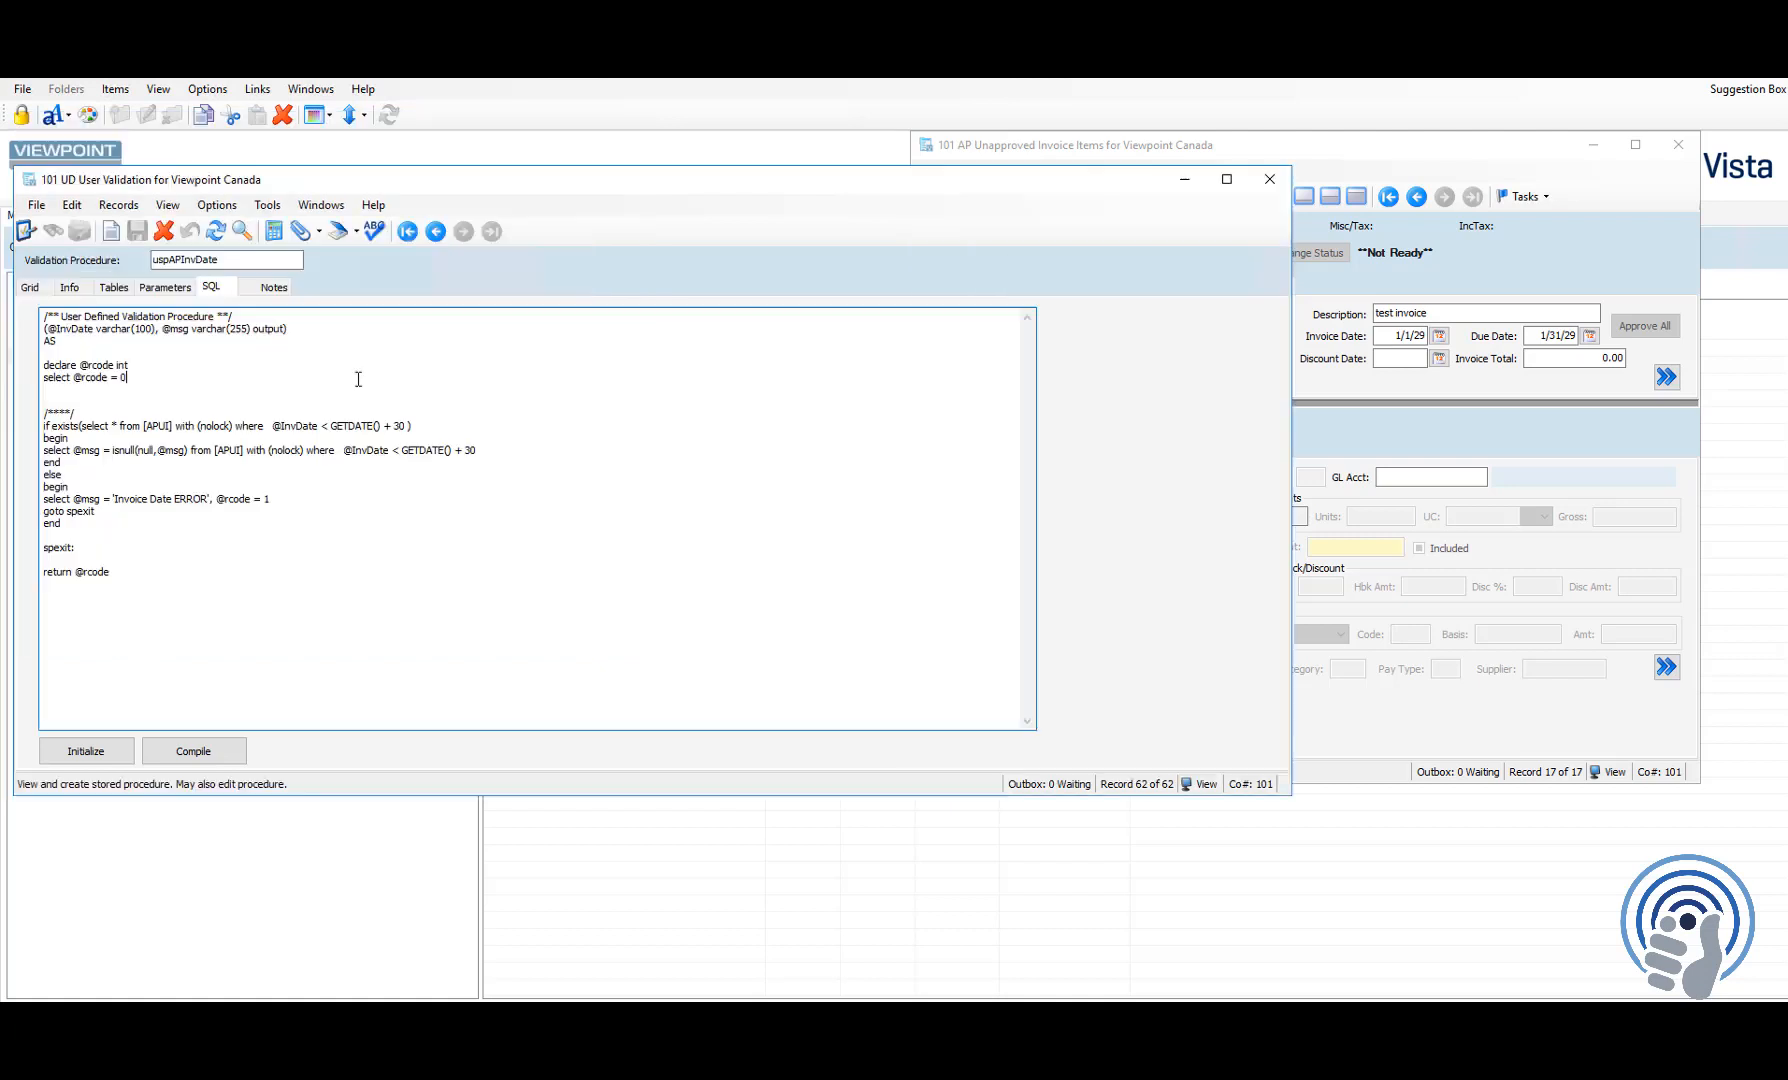
# Step: Compile the uspAPInvDate validation procedure
pyautogui.click(196, 751)
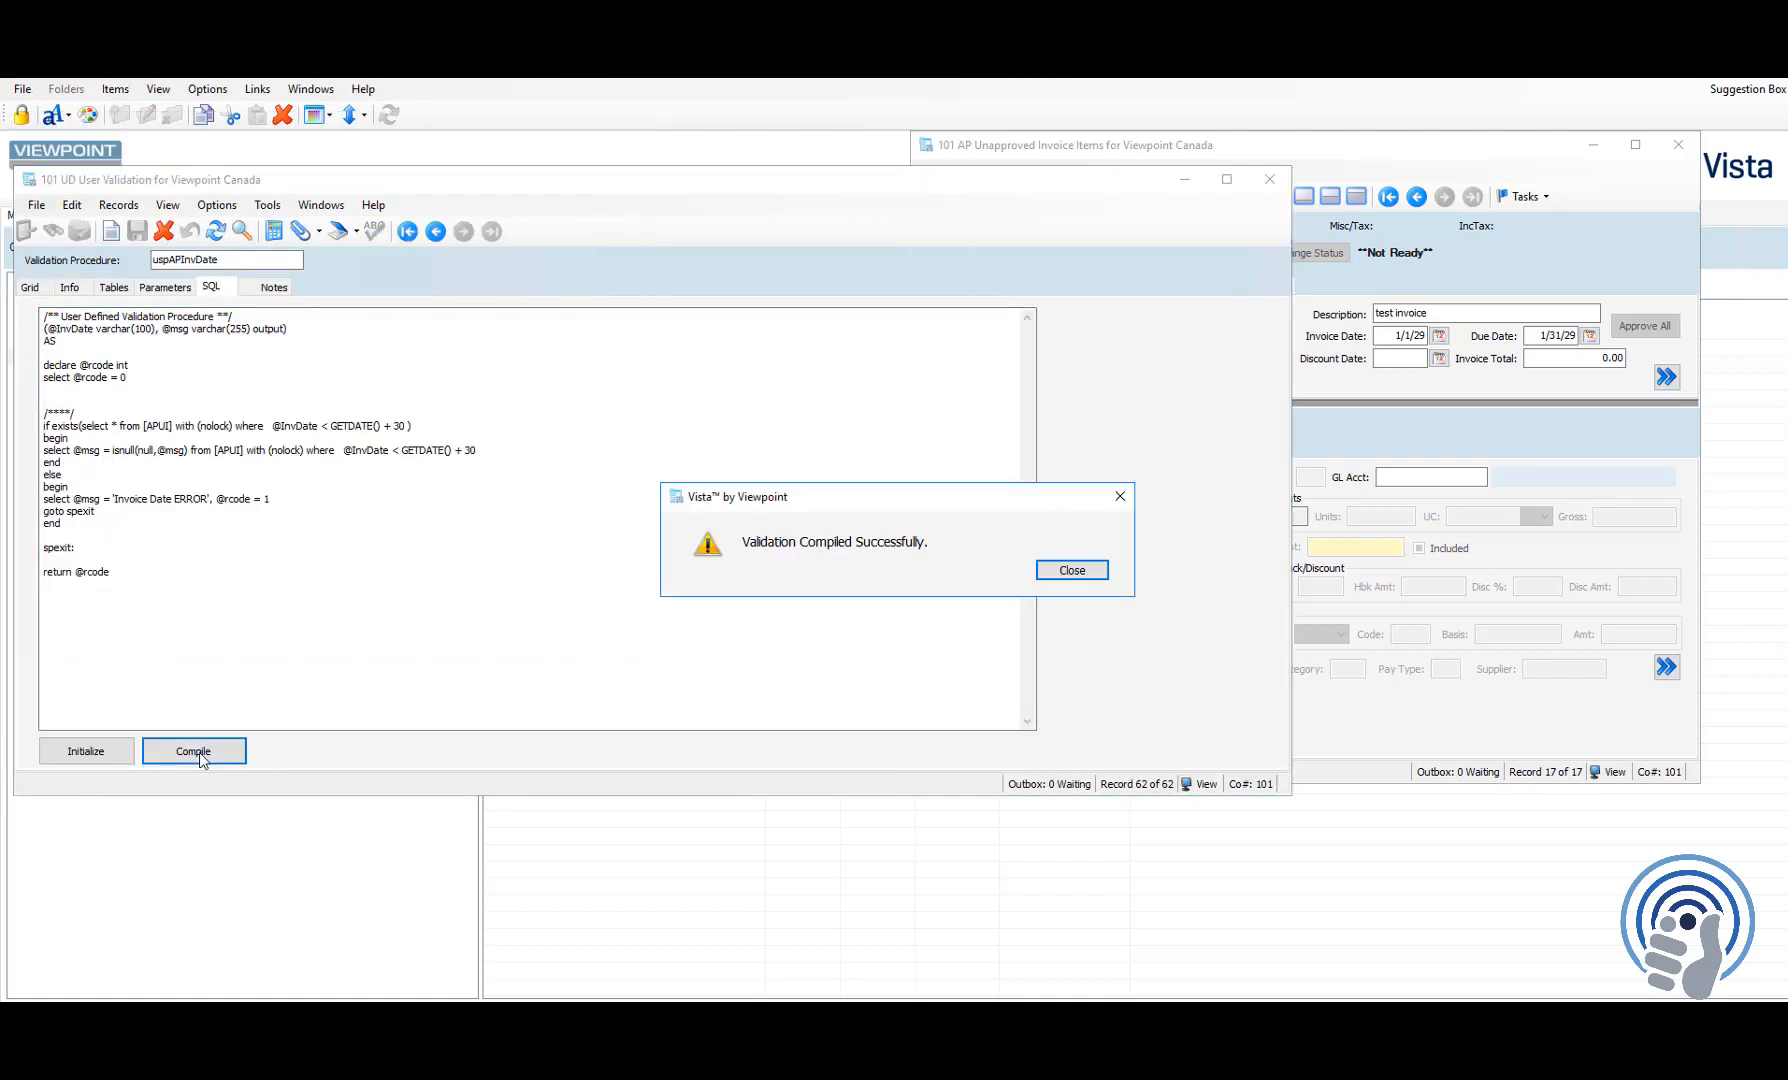
# Step: Assign uspAPInvDate as the Invoice Date field's system-wide validation procedure with level 1-Warning, allow save
pyautogui.click(1072, 569)
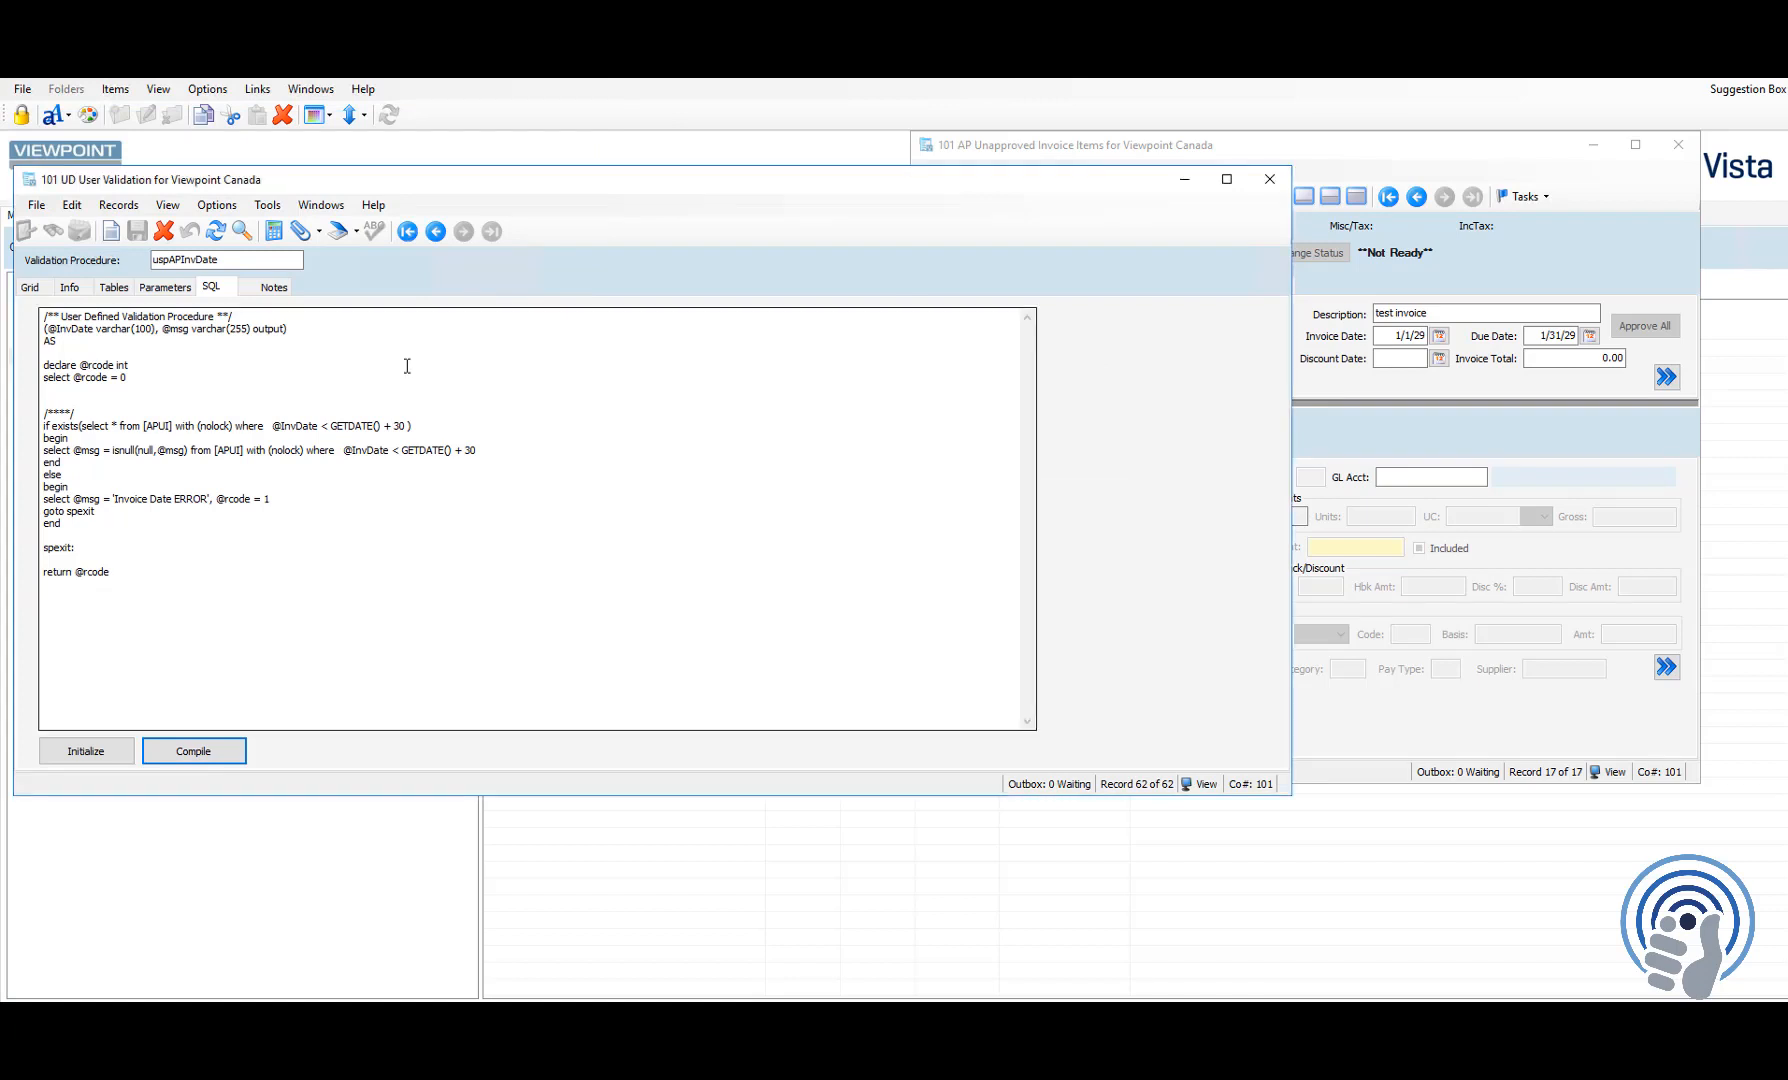
pyautogui.click(405, 367)
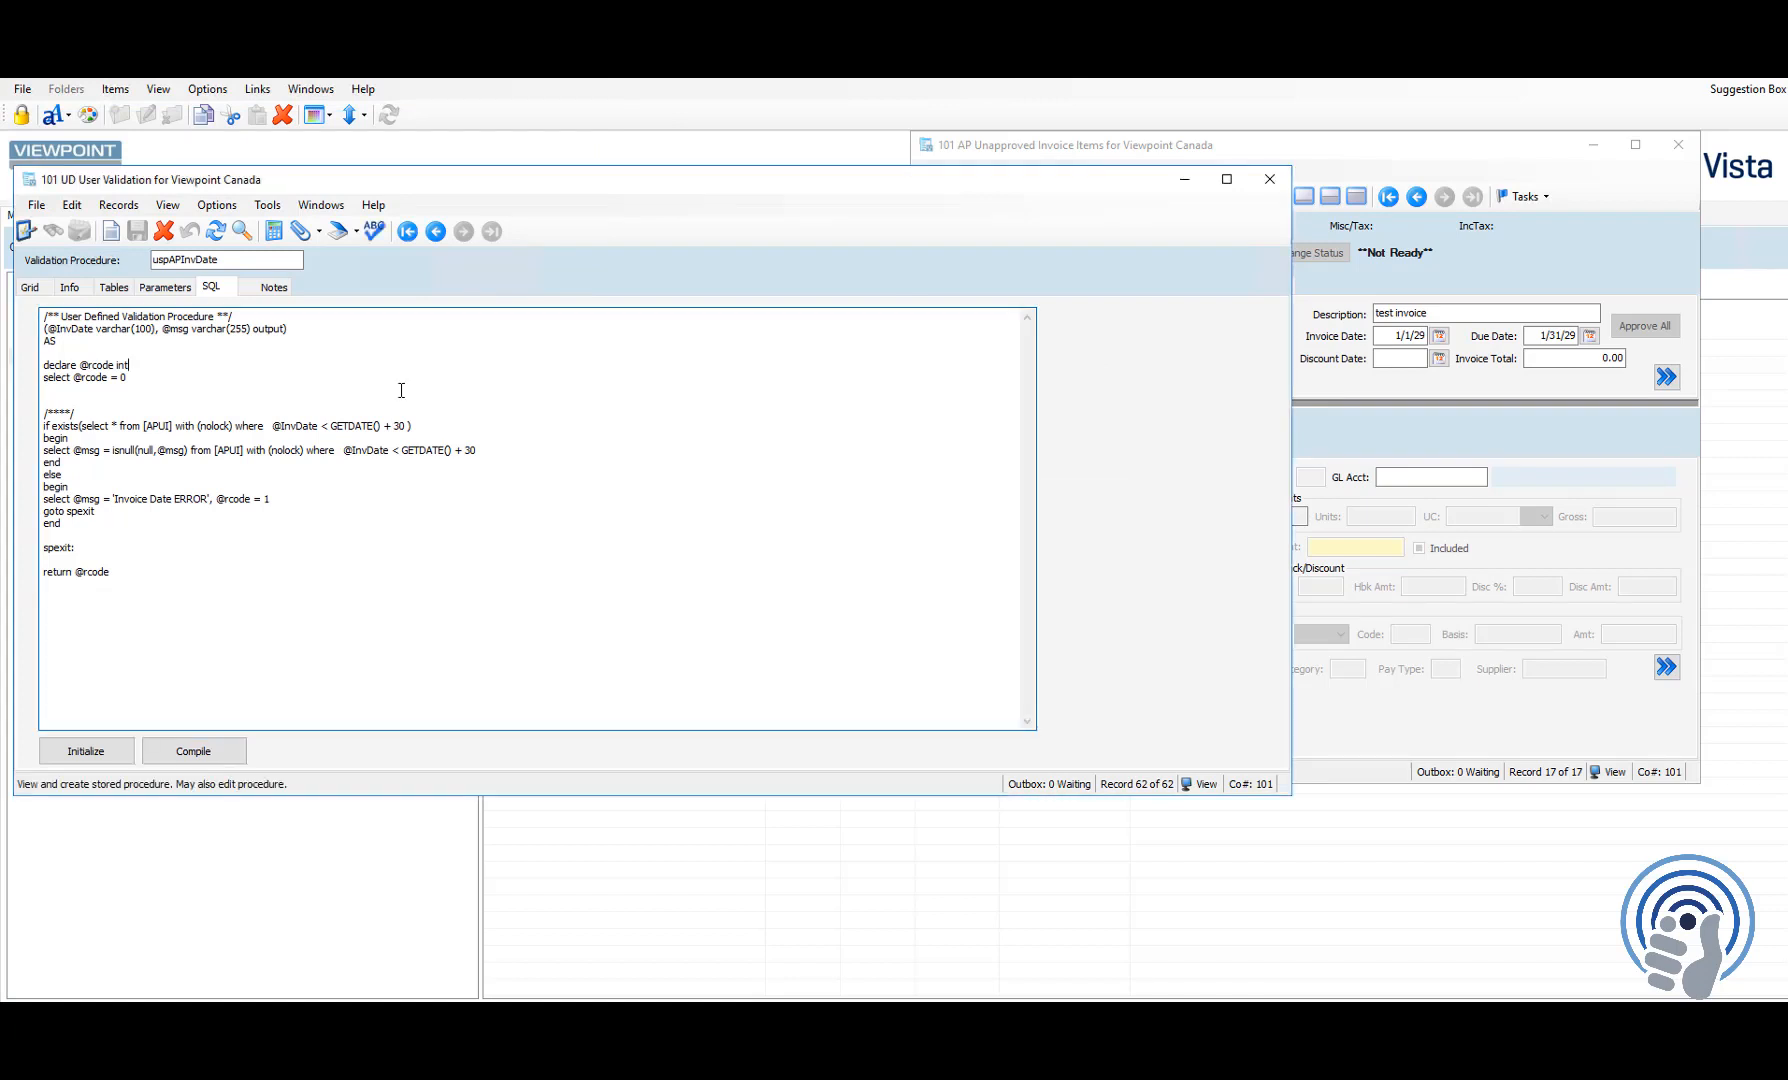
pyautogui.click(1396, 337)
pyautogui.press('F3')
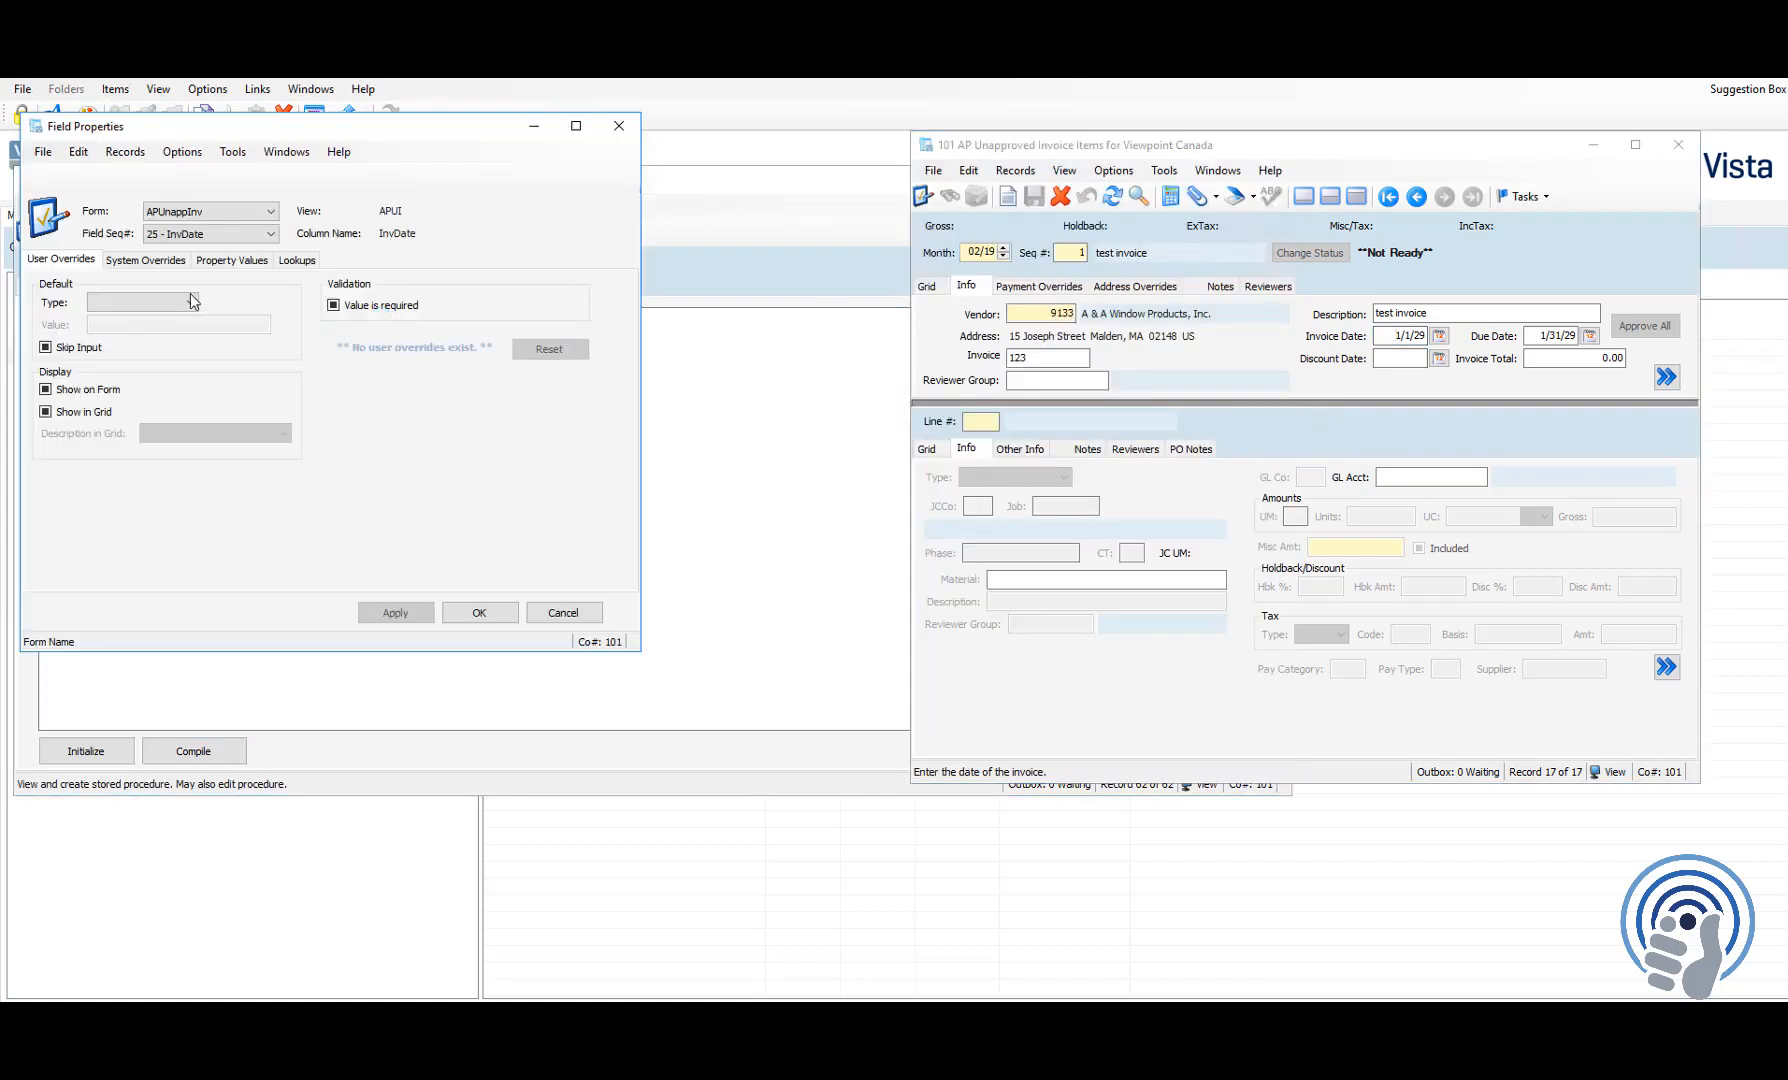
pyautogui.click(145, 259)
pyautogui.click(424, 347)
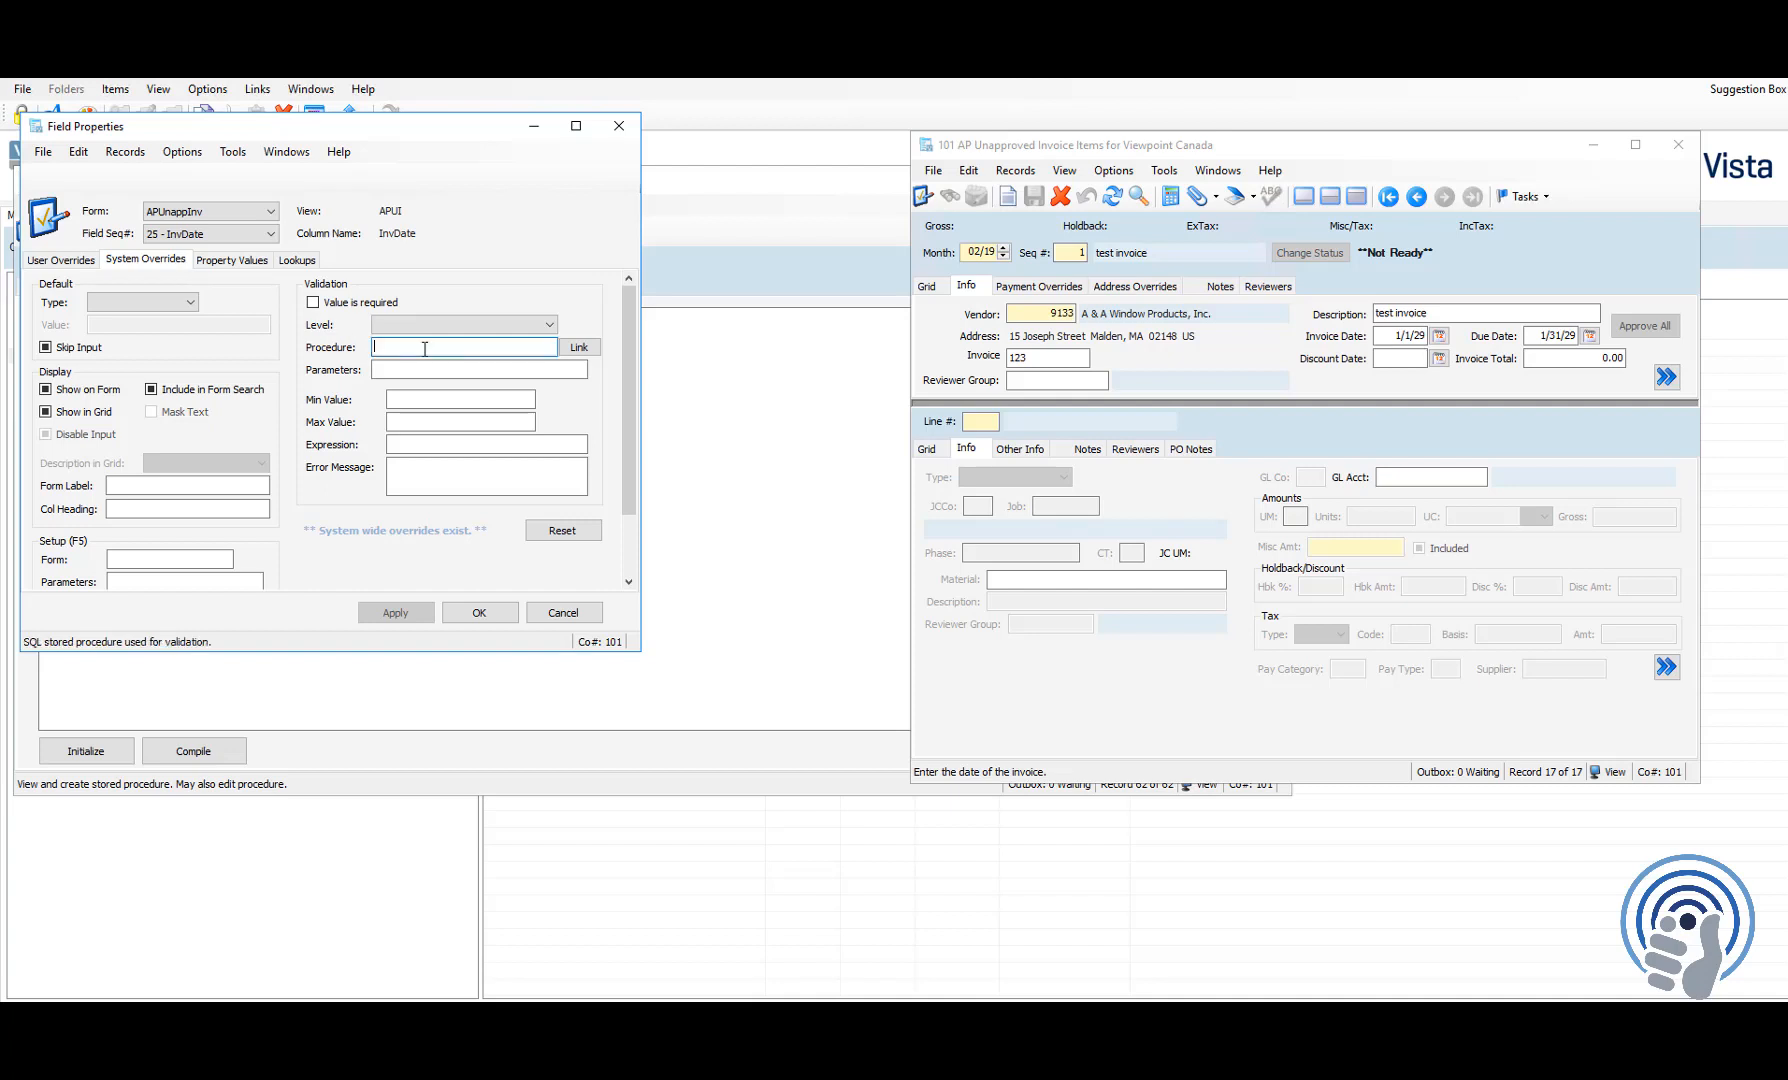
pyautogui.press('F4')
pyautogui.write('uspap')
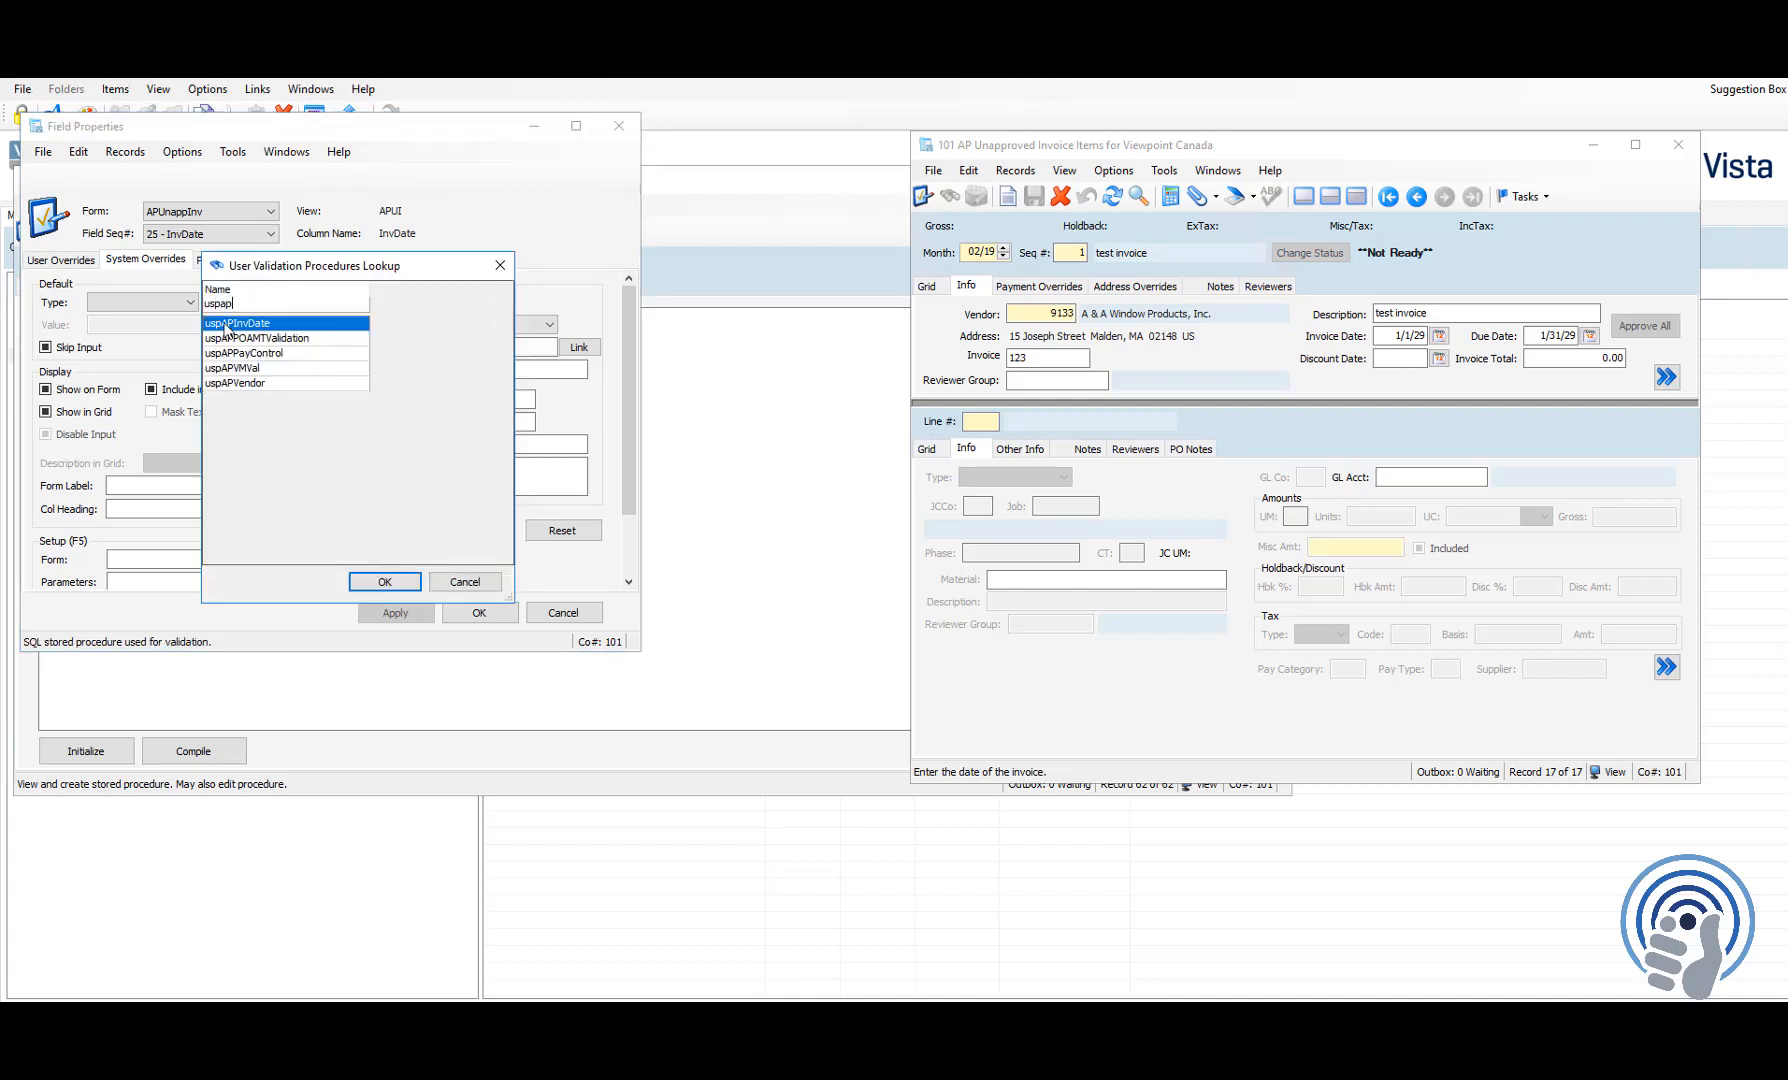
pyautogui.click(386, 582)
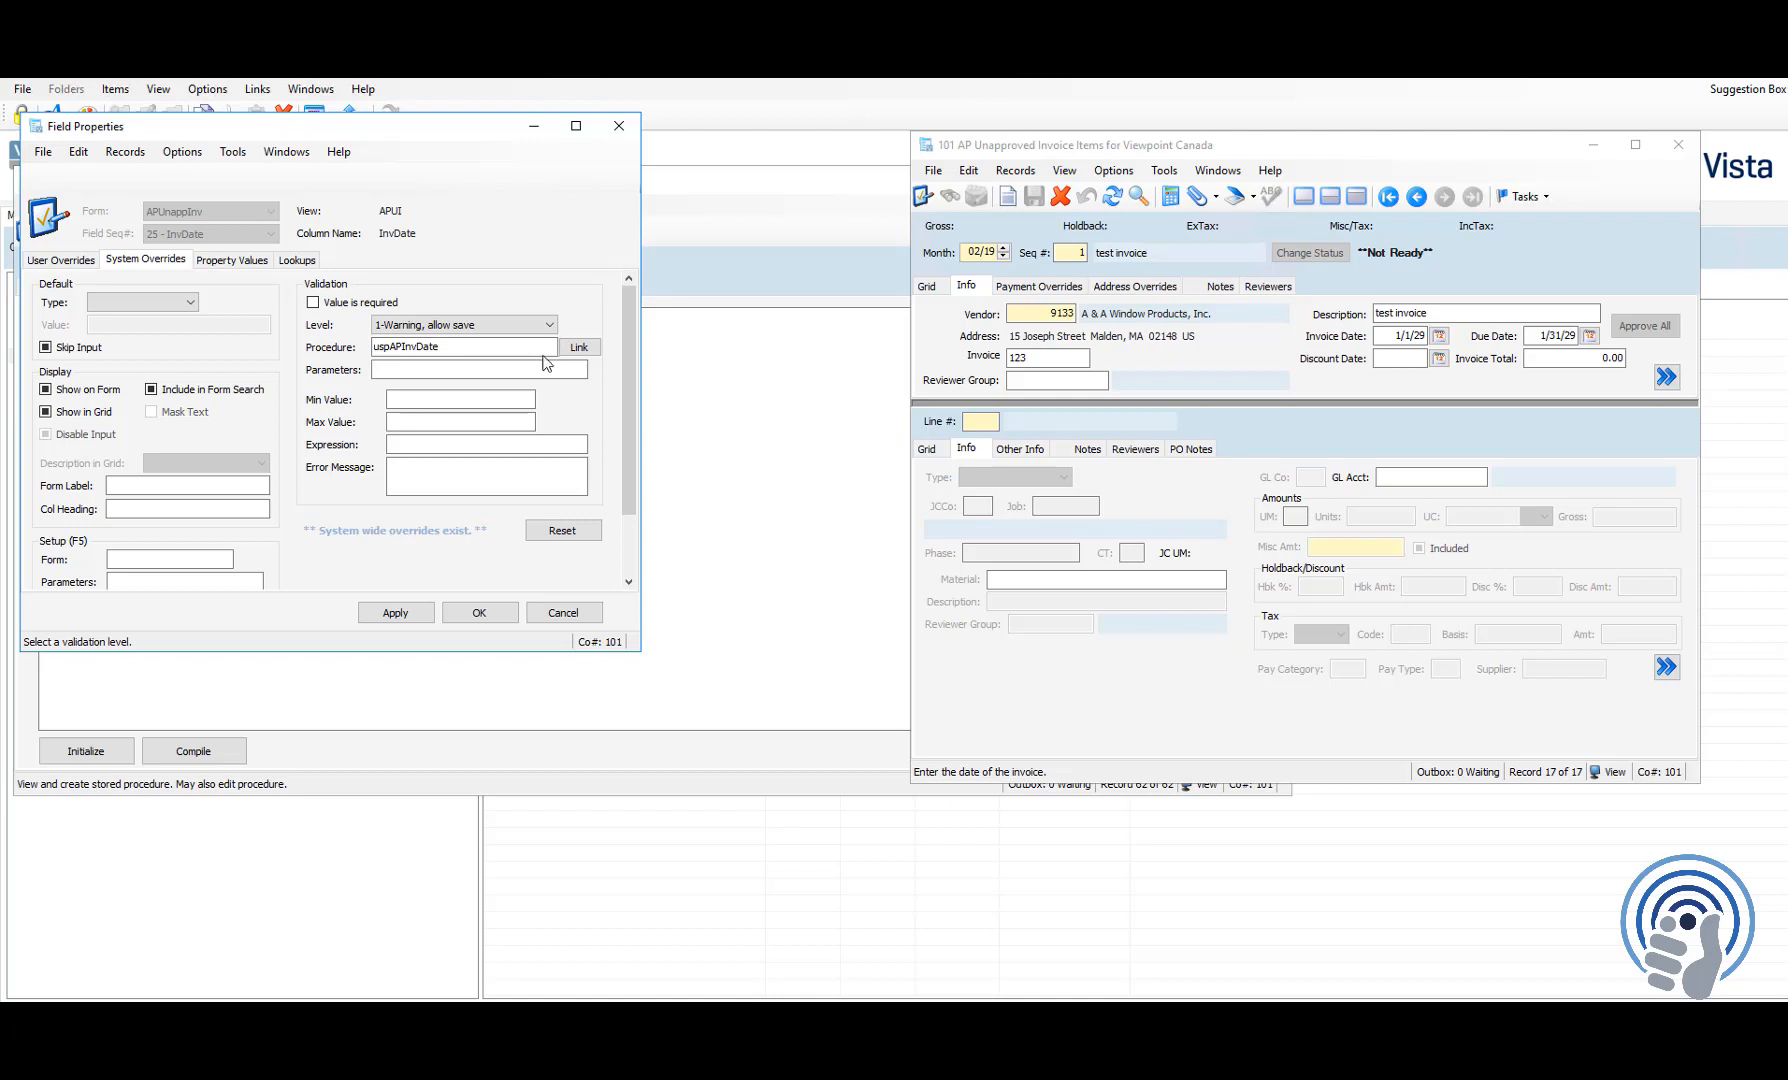
pyautogui.click(395, 370)
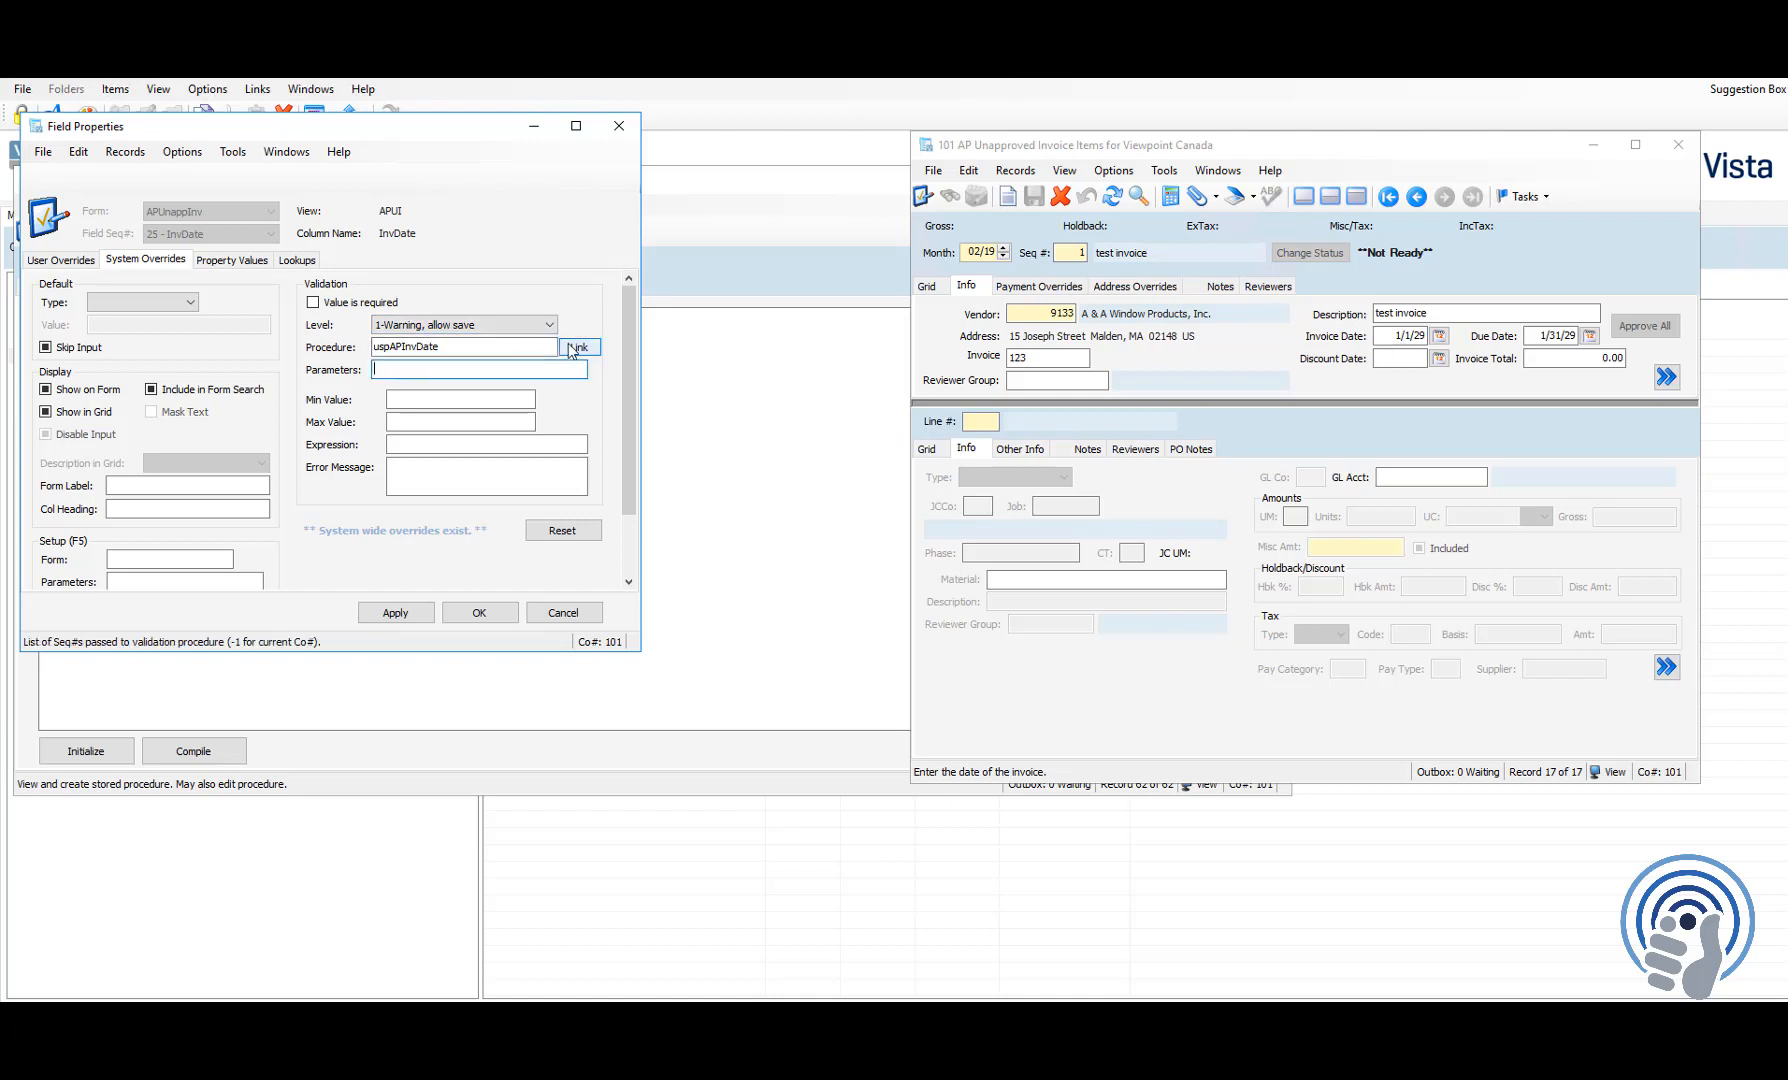
pyautogui.click(576, 347)
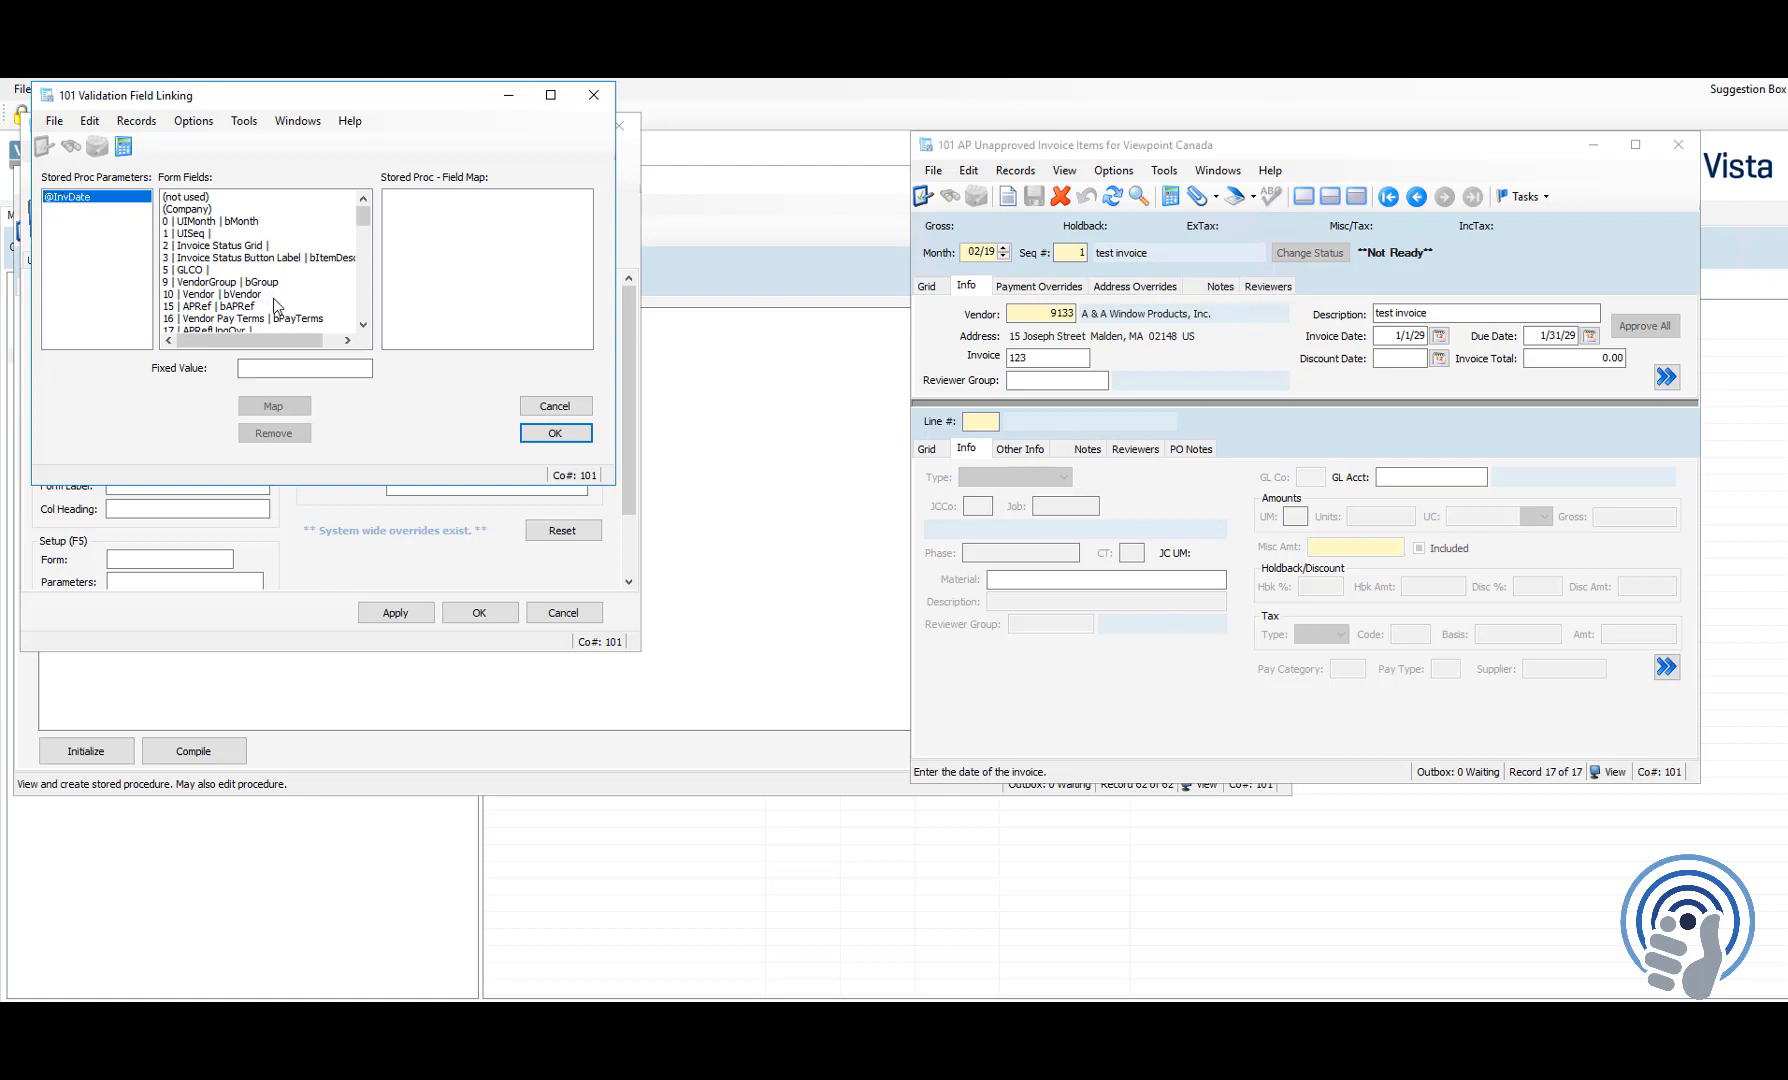
pyautogui.click(363, 312)
pyautogui.click(200, 306)
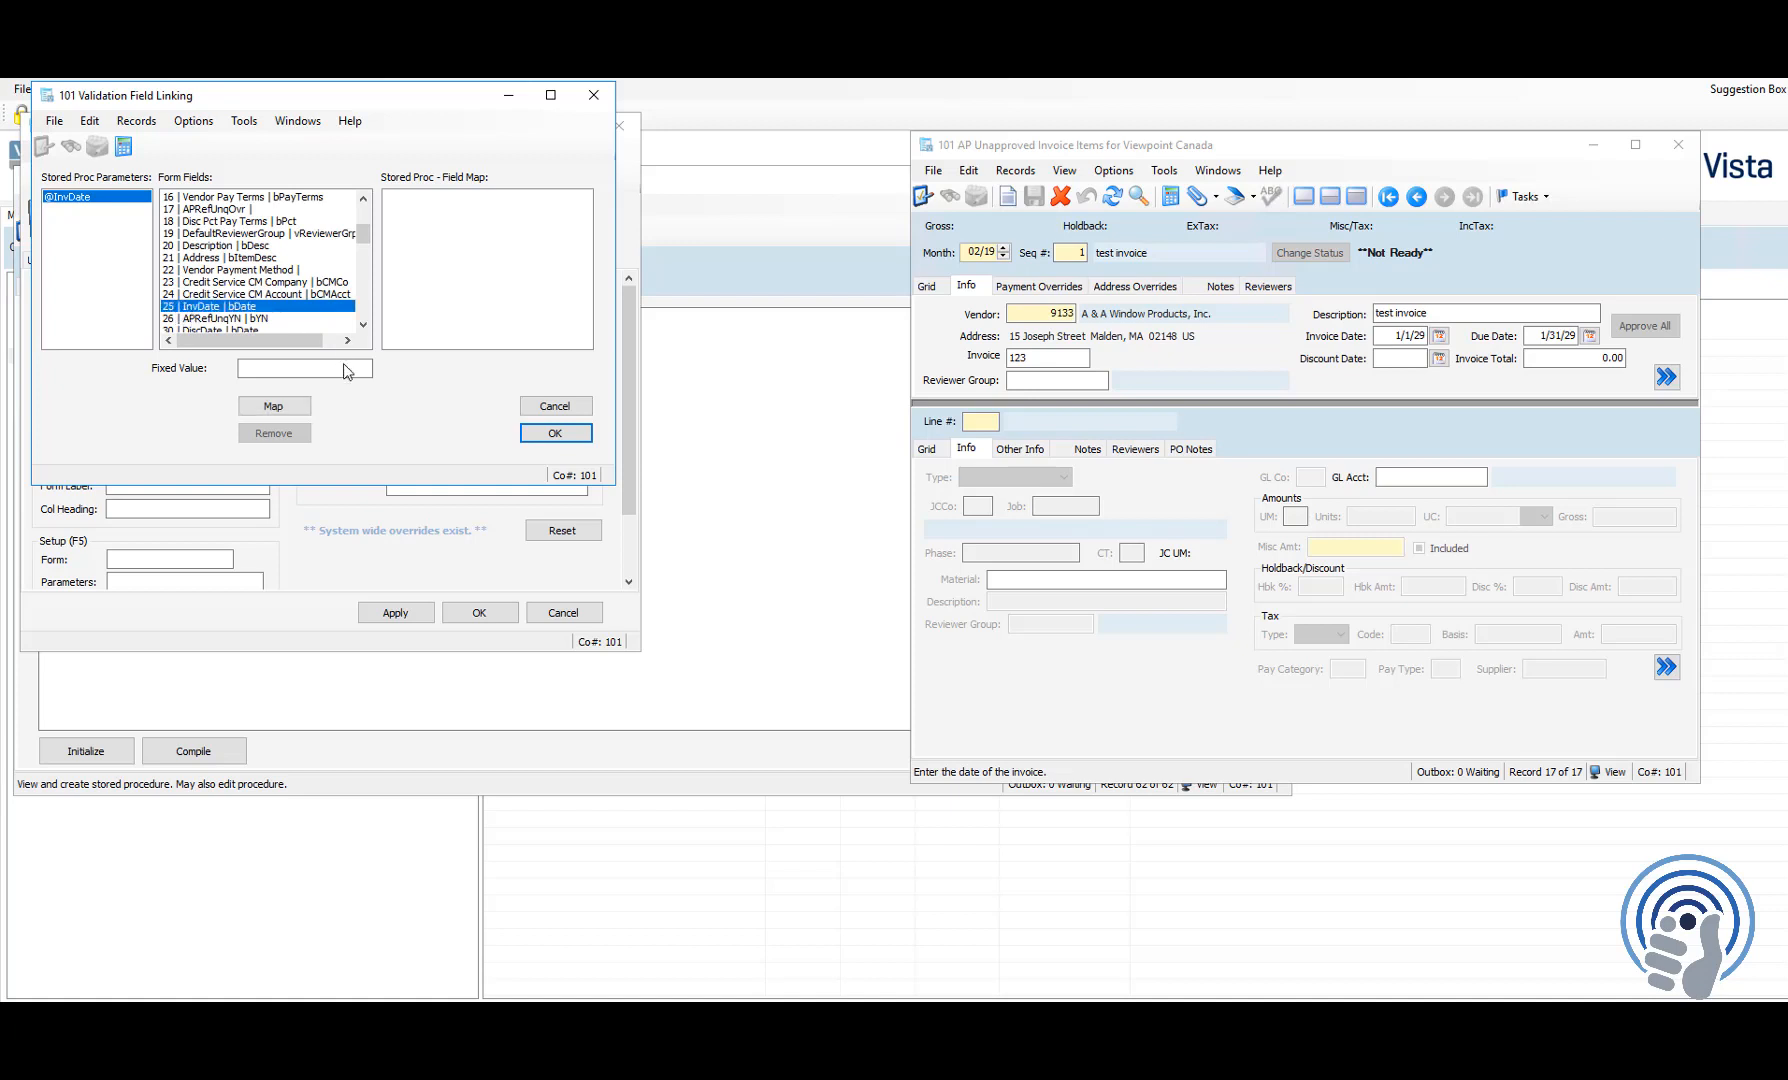
pyautogui.click(273, 405)
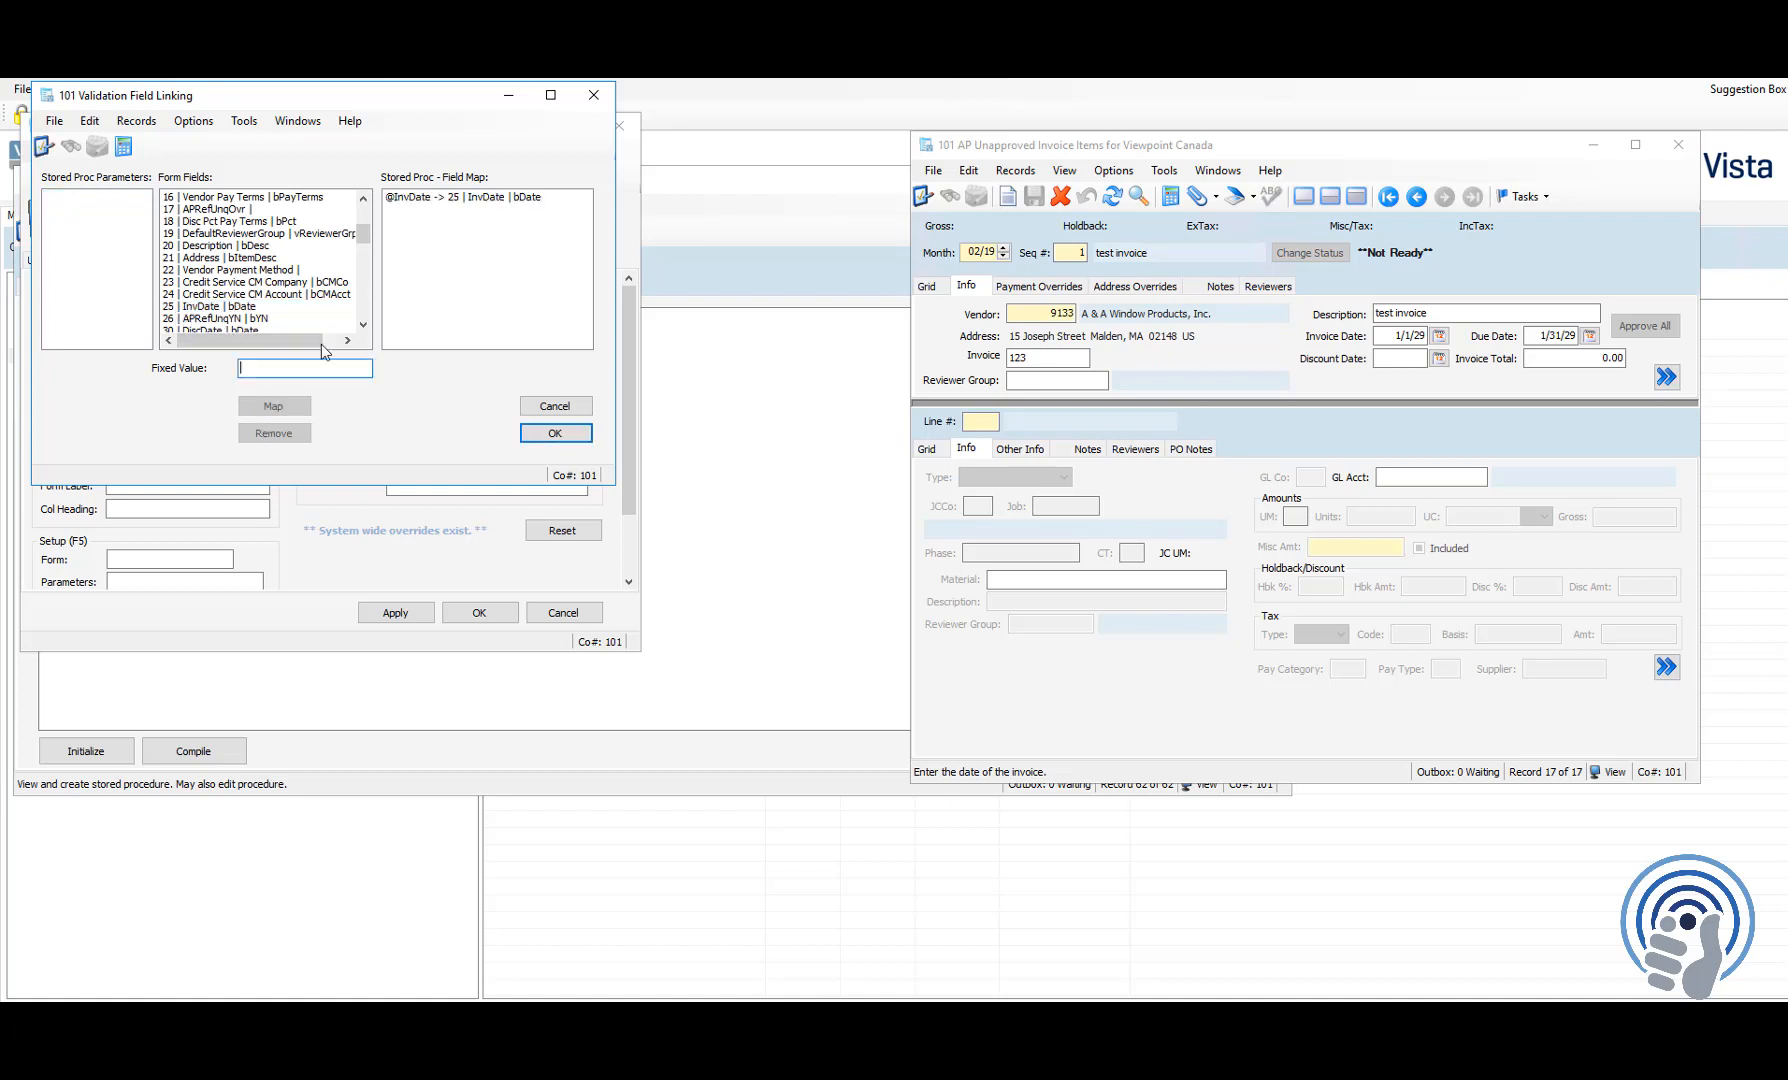
pyautogui.click(391, 199)
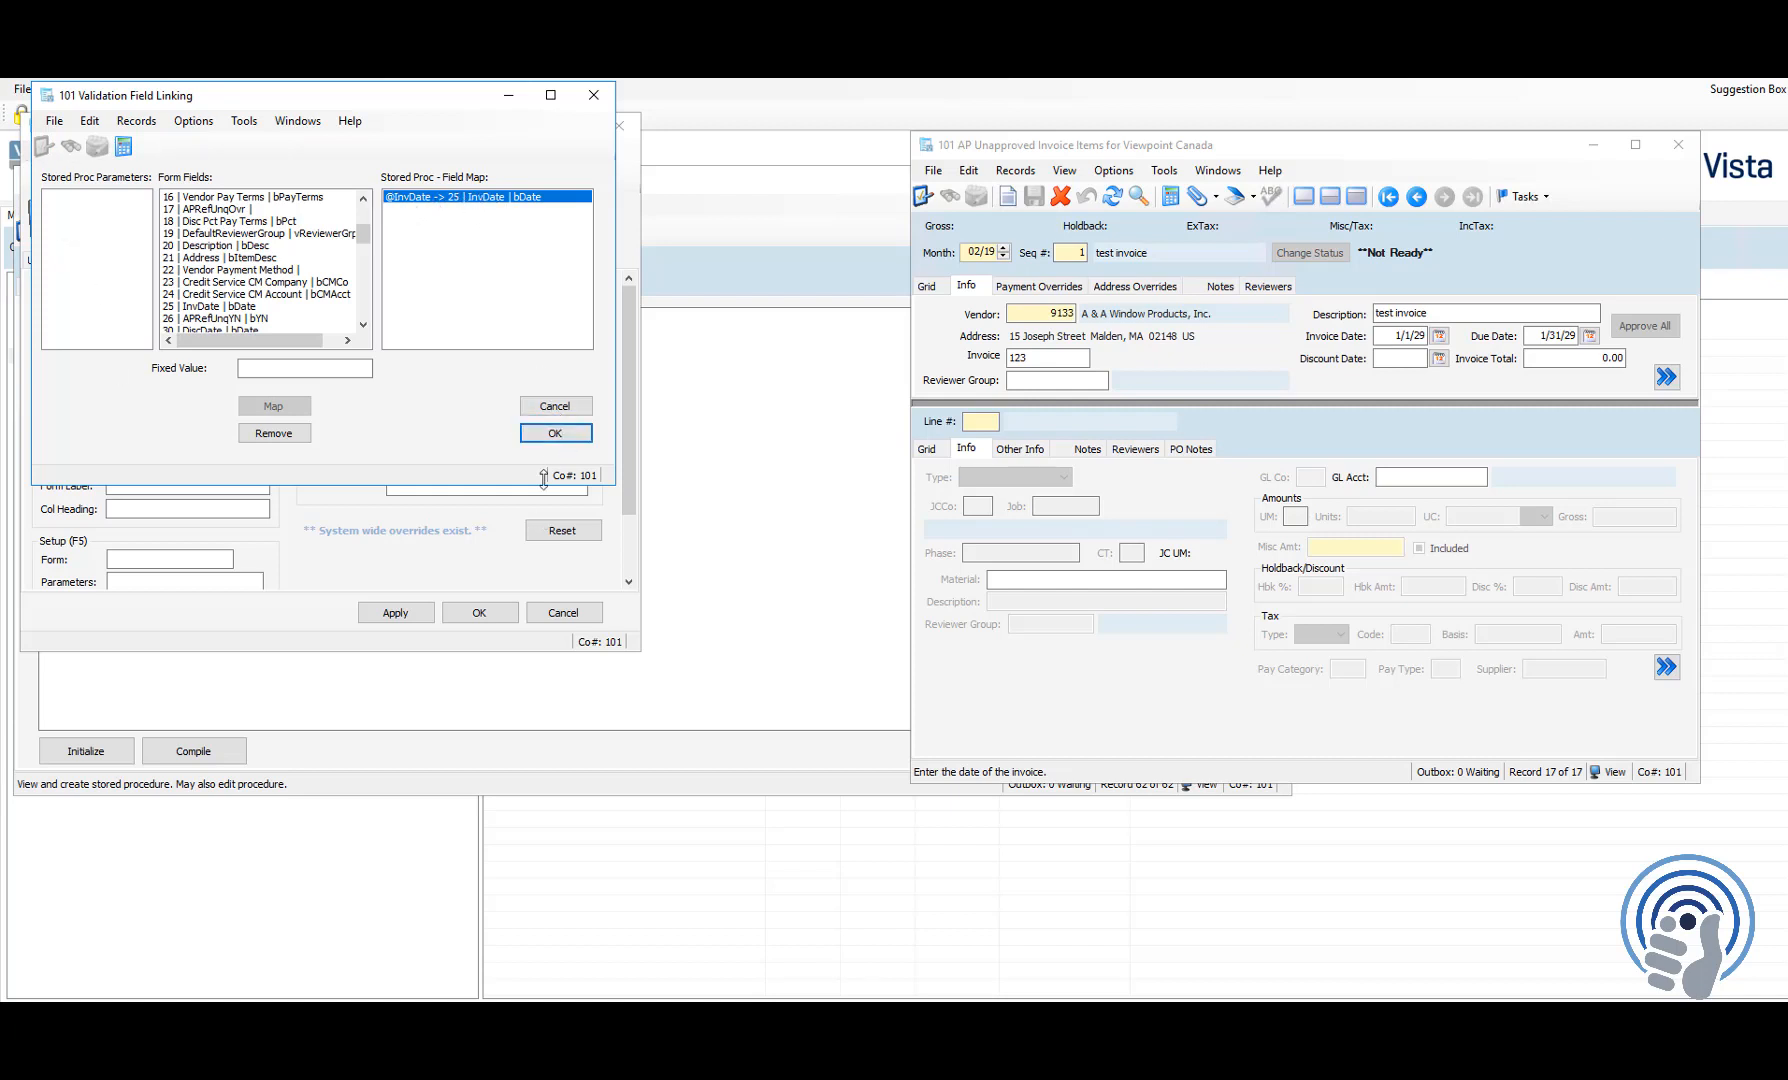
pyautogui.click(554, 435)
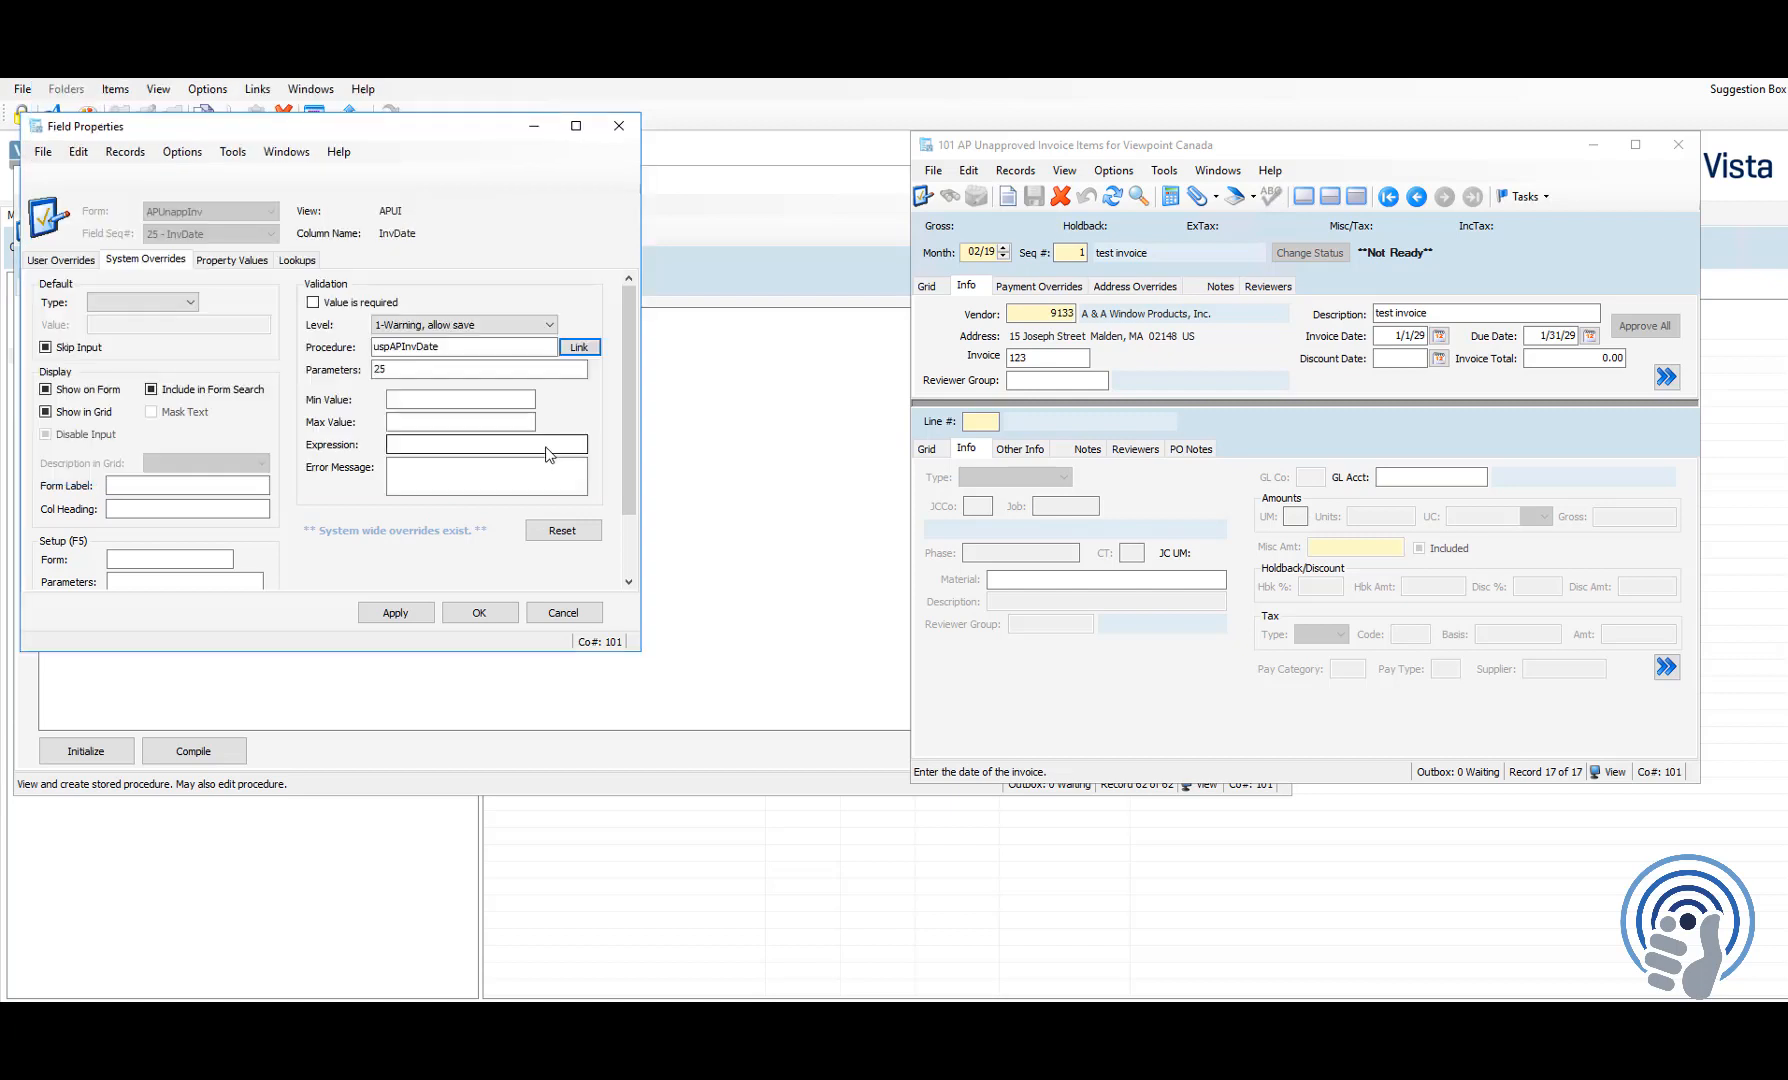
pyautogui.click(410, 619)
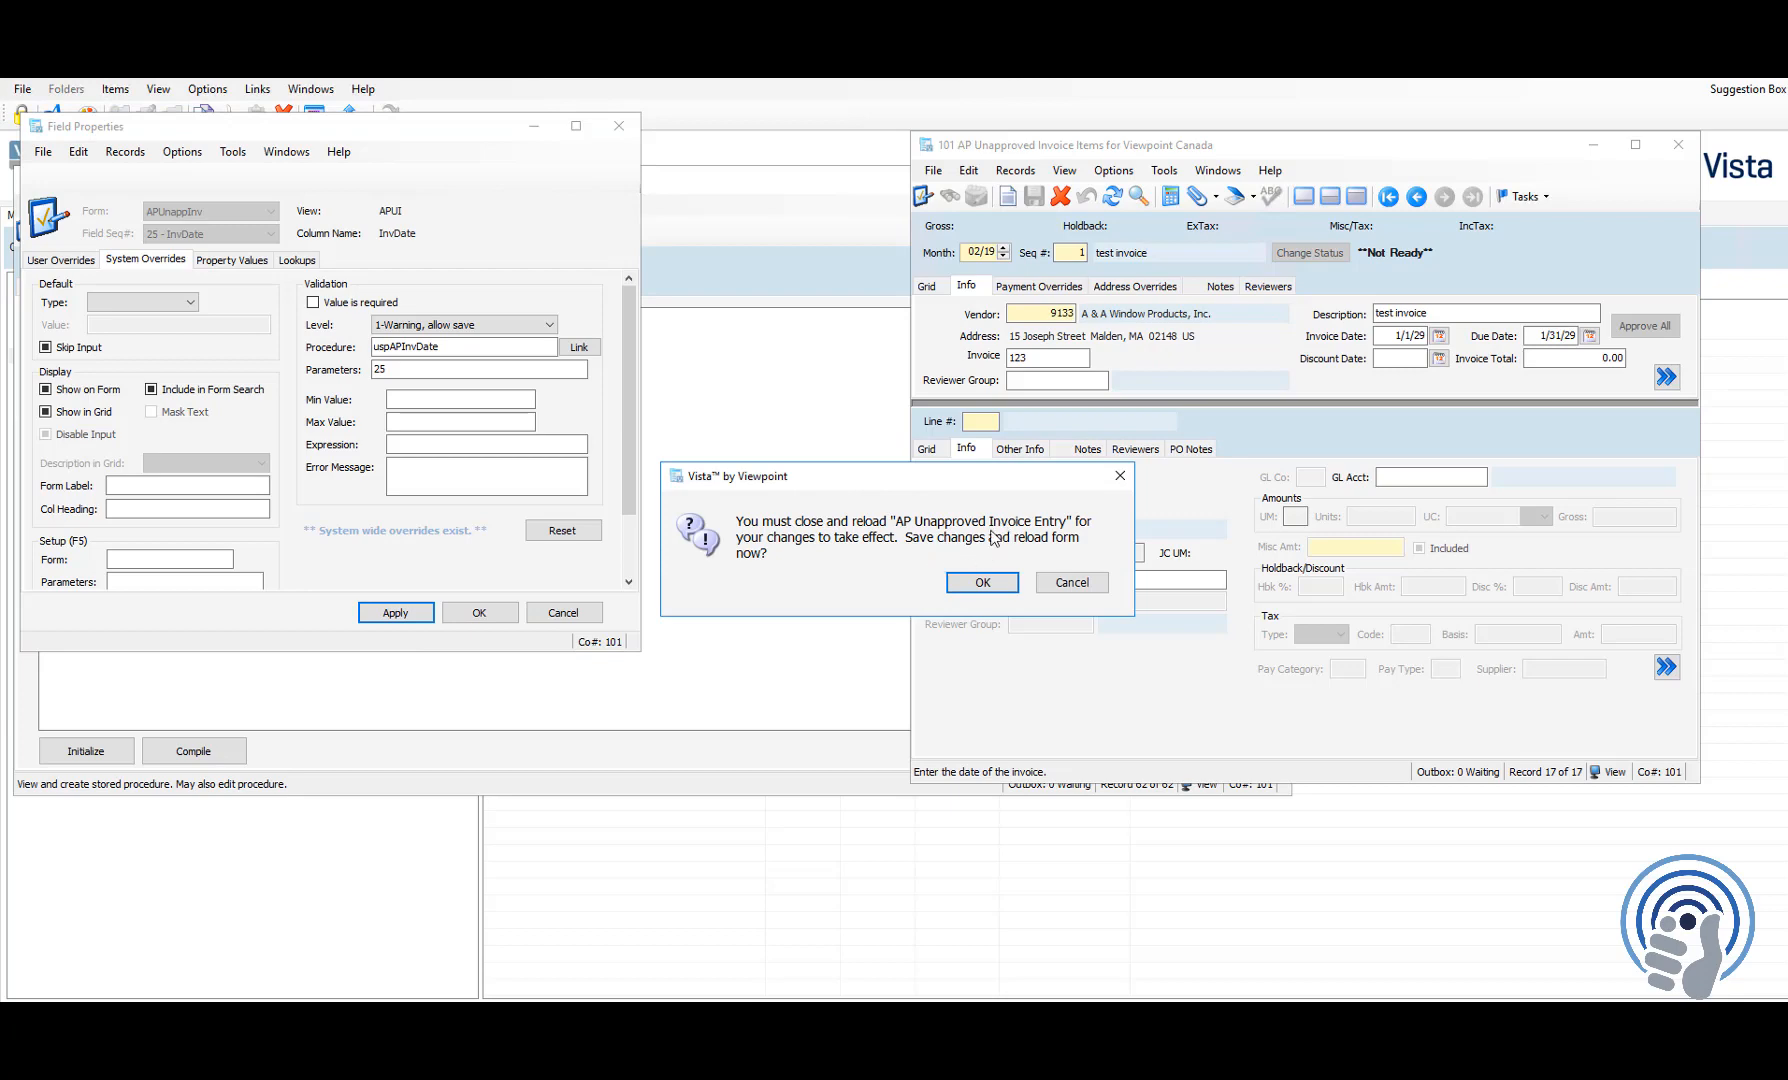
pyautogui.click(981, 584)
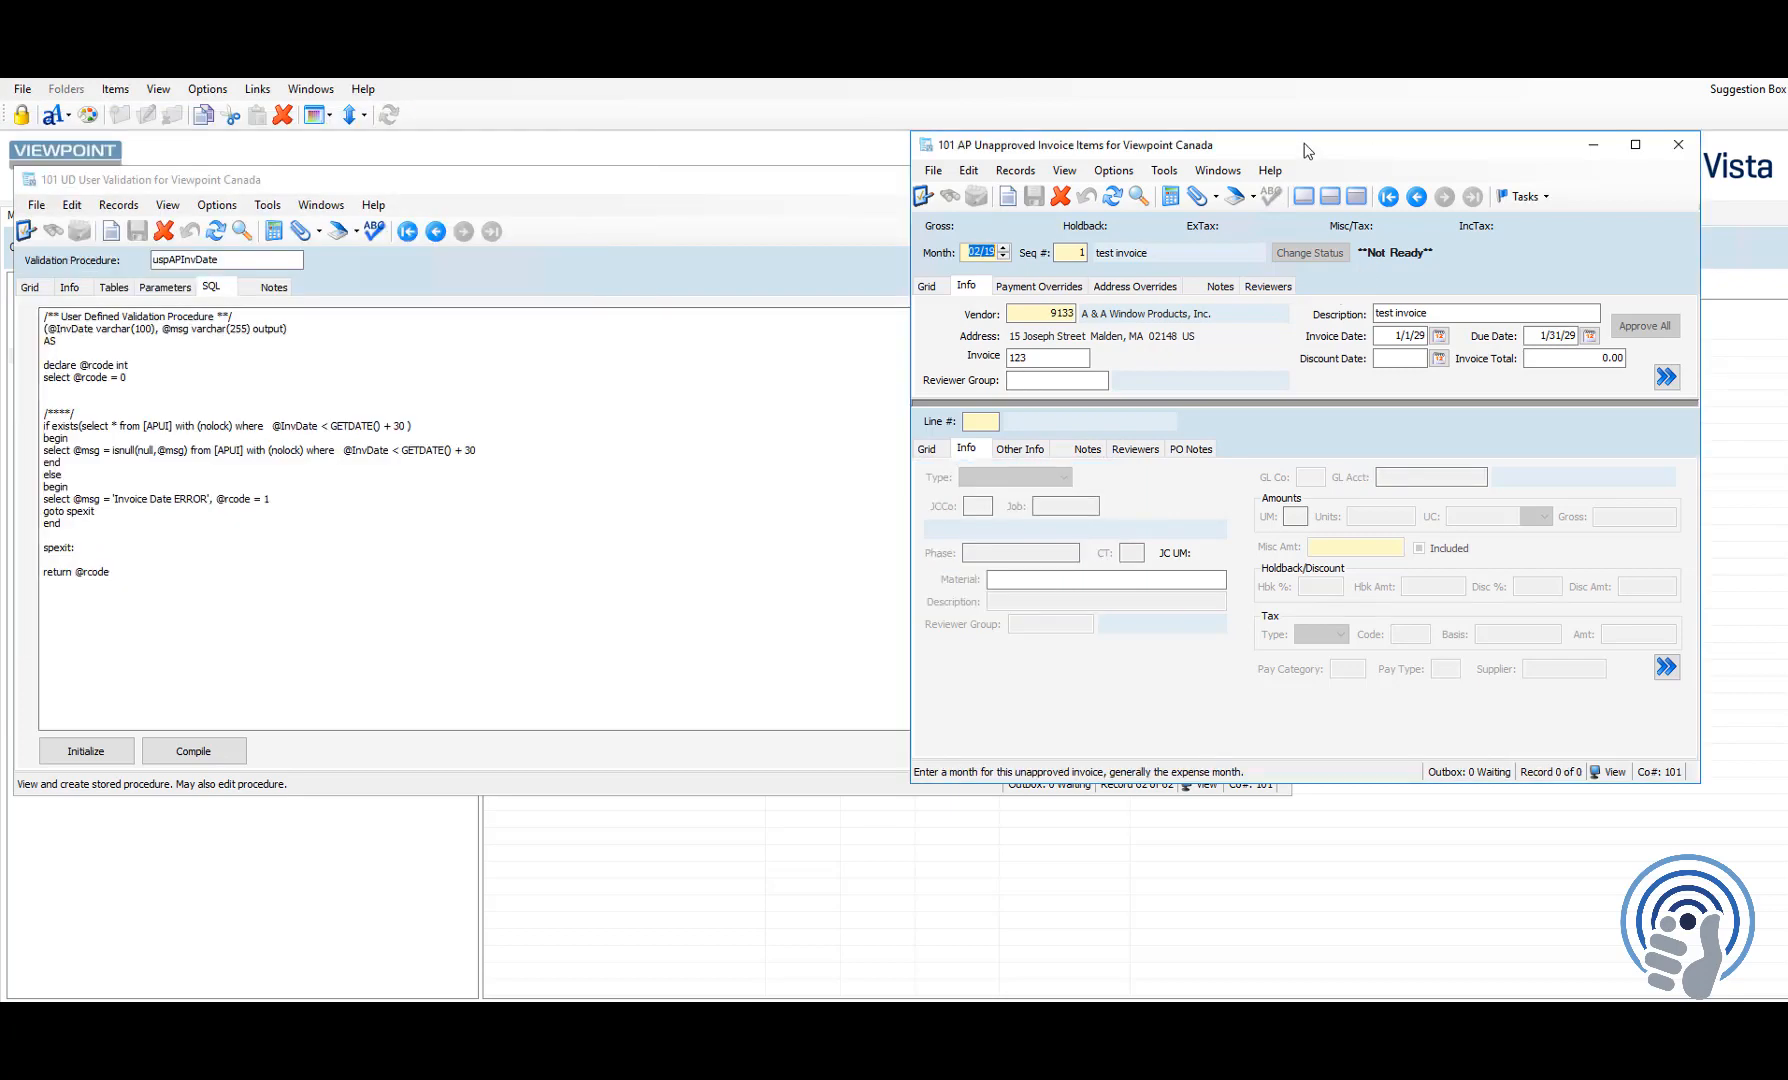
# Step: Test the validation with a past date by setting the test invoice's Invoice Date to 1/1/18 and saving the record
pyautogui.moveTo(1304, 150); pyautogui.dragTo(784, 124)
pyautogui.click(880, 310)
pyautogui.write('010118')
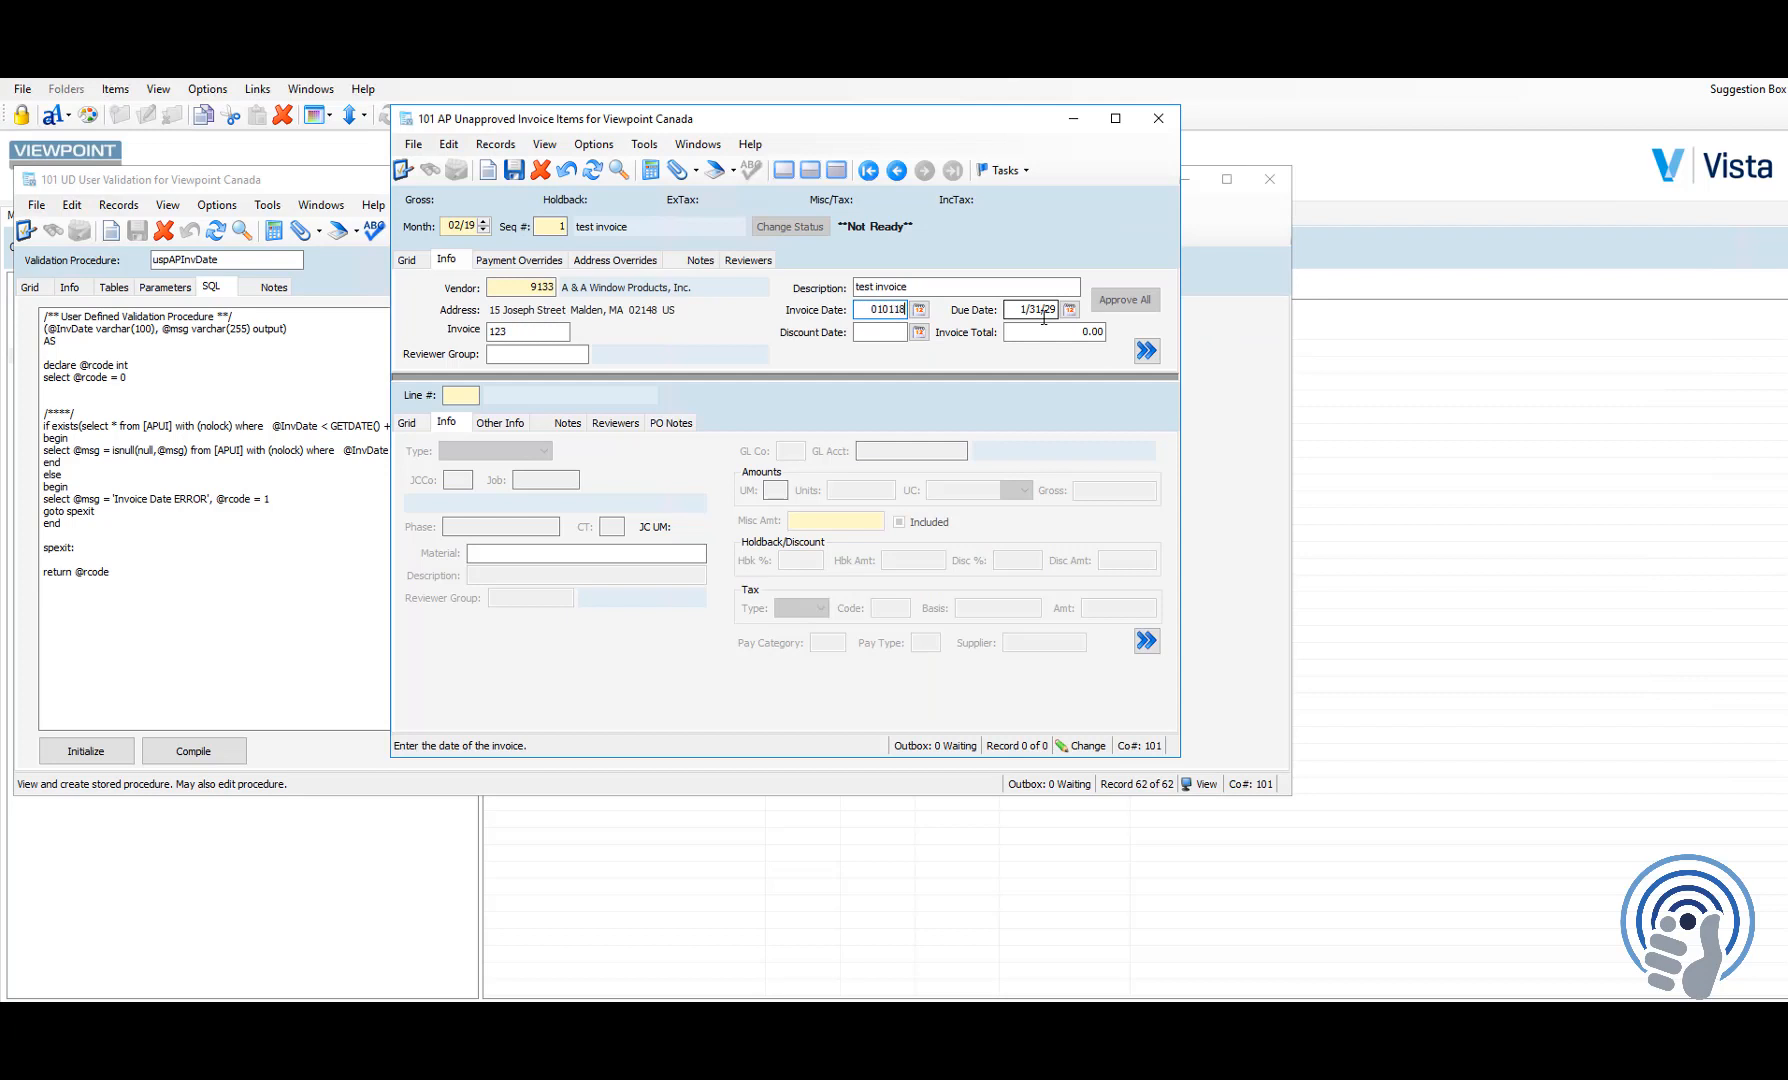
pyautogui.press('Tab')
pyautogui.hotkey('ctrl', 's')
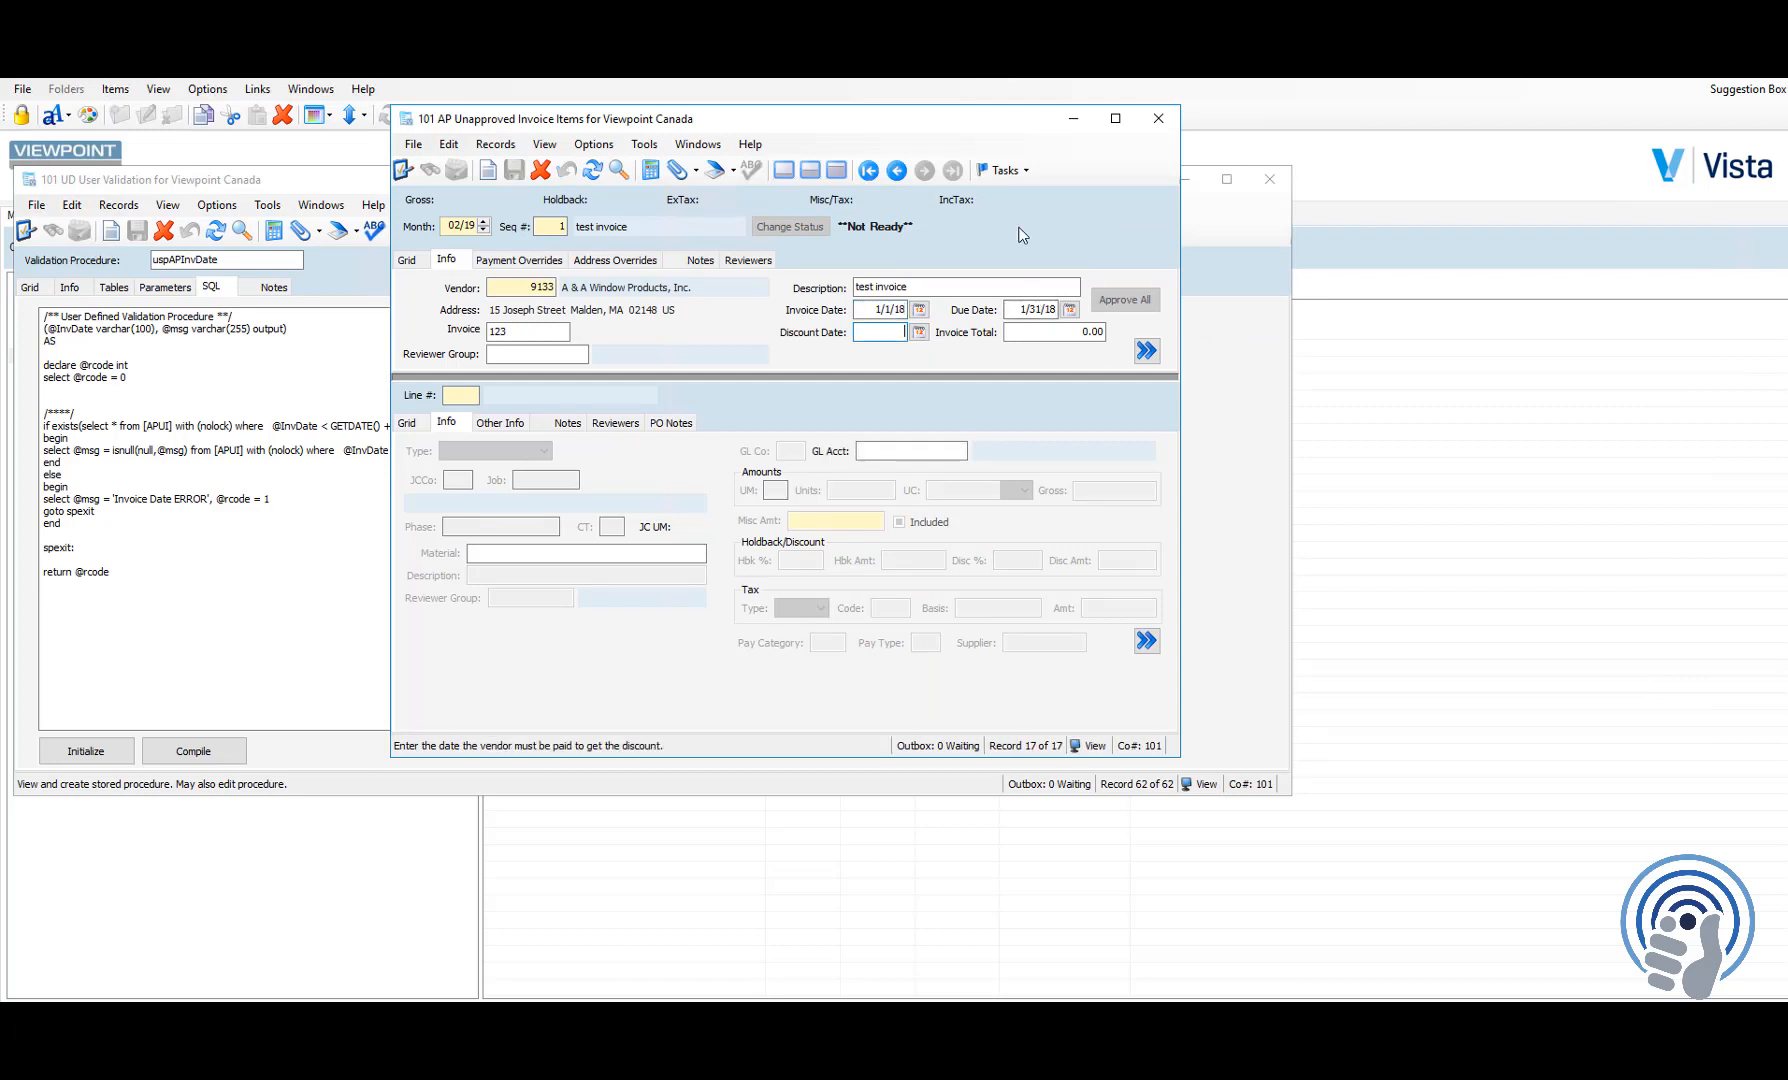
# Step: Test the validation with a far-future date by setting the Invoice Date to 1/1/20 and saving the record despite the warning
pyautogui.click(860, 315)
pyautogui.write('010120')
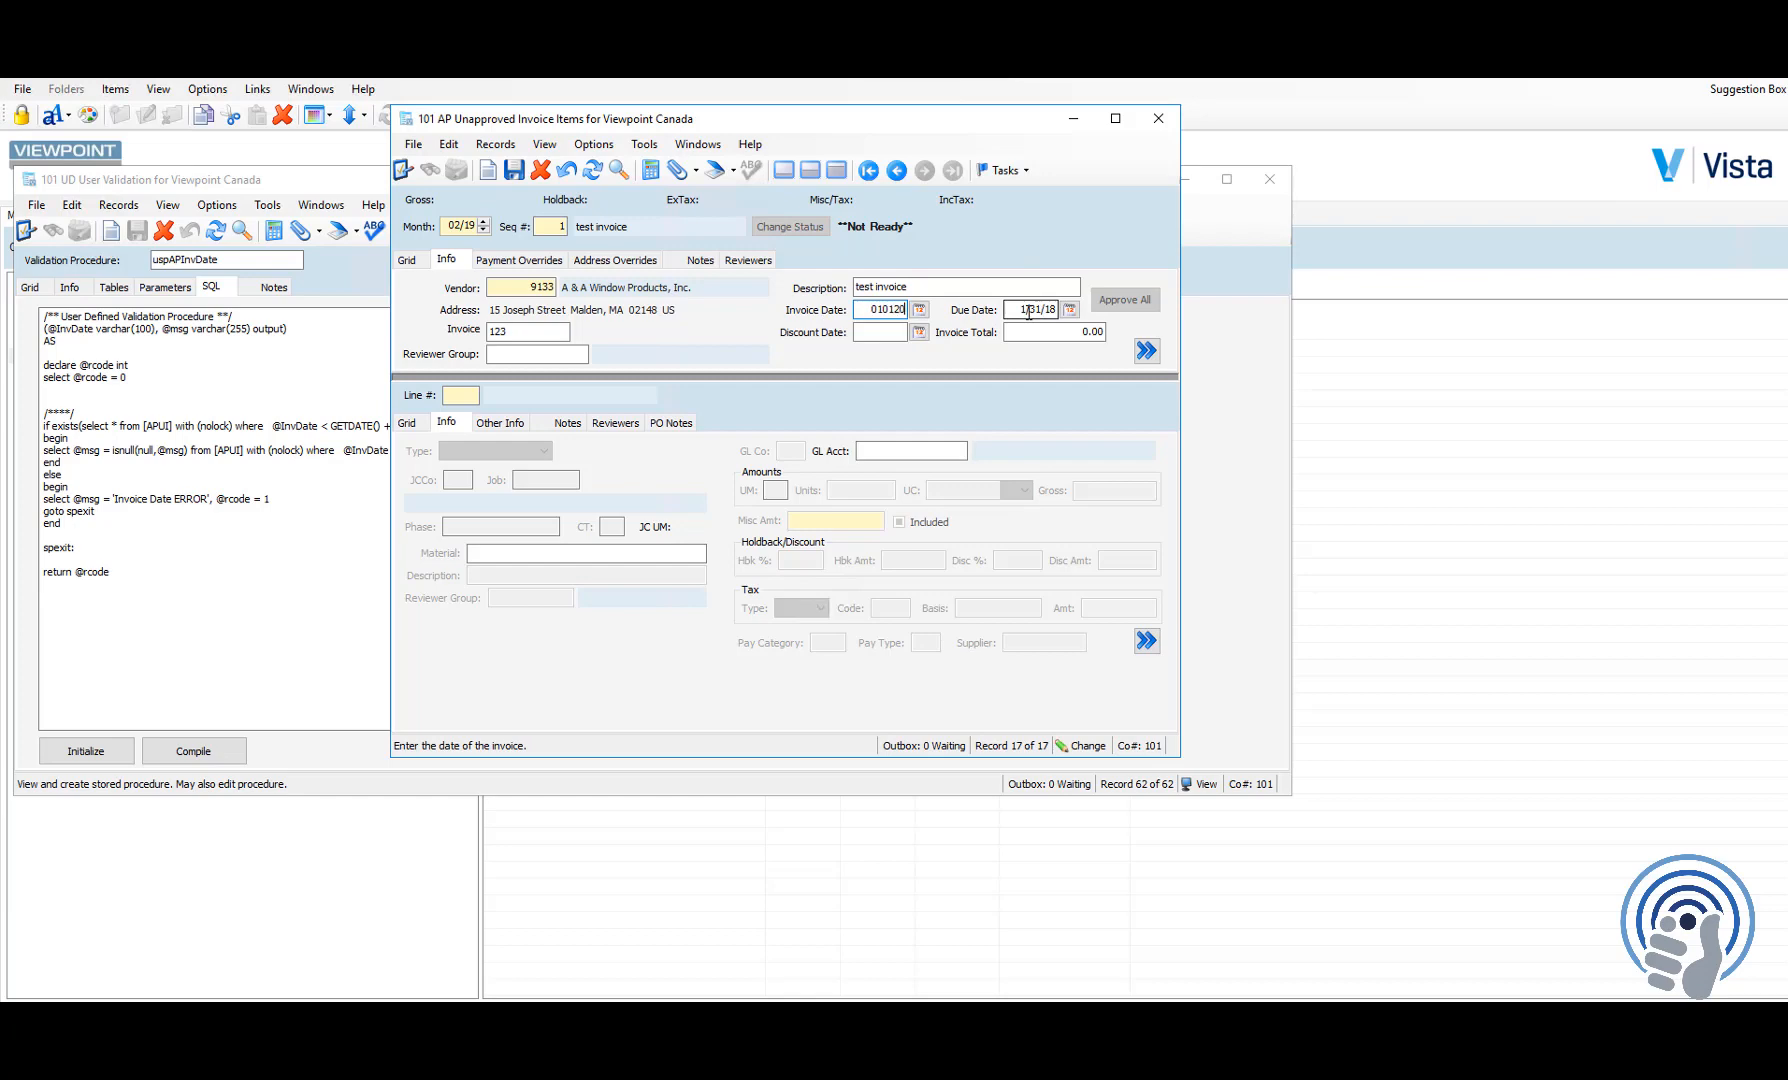
pyautogui.press('Tab')
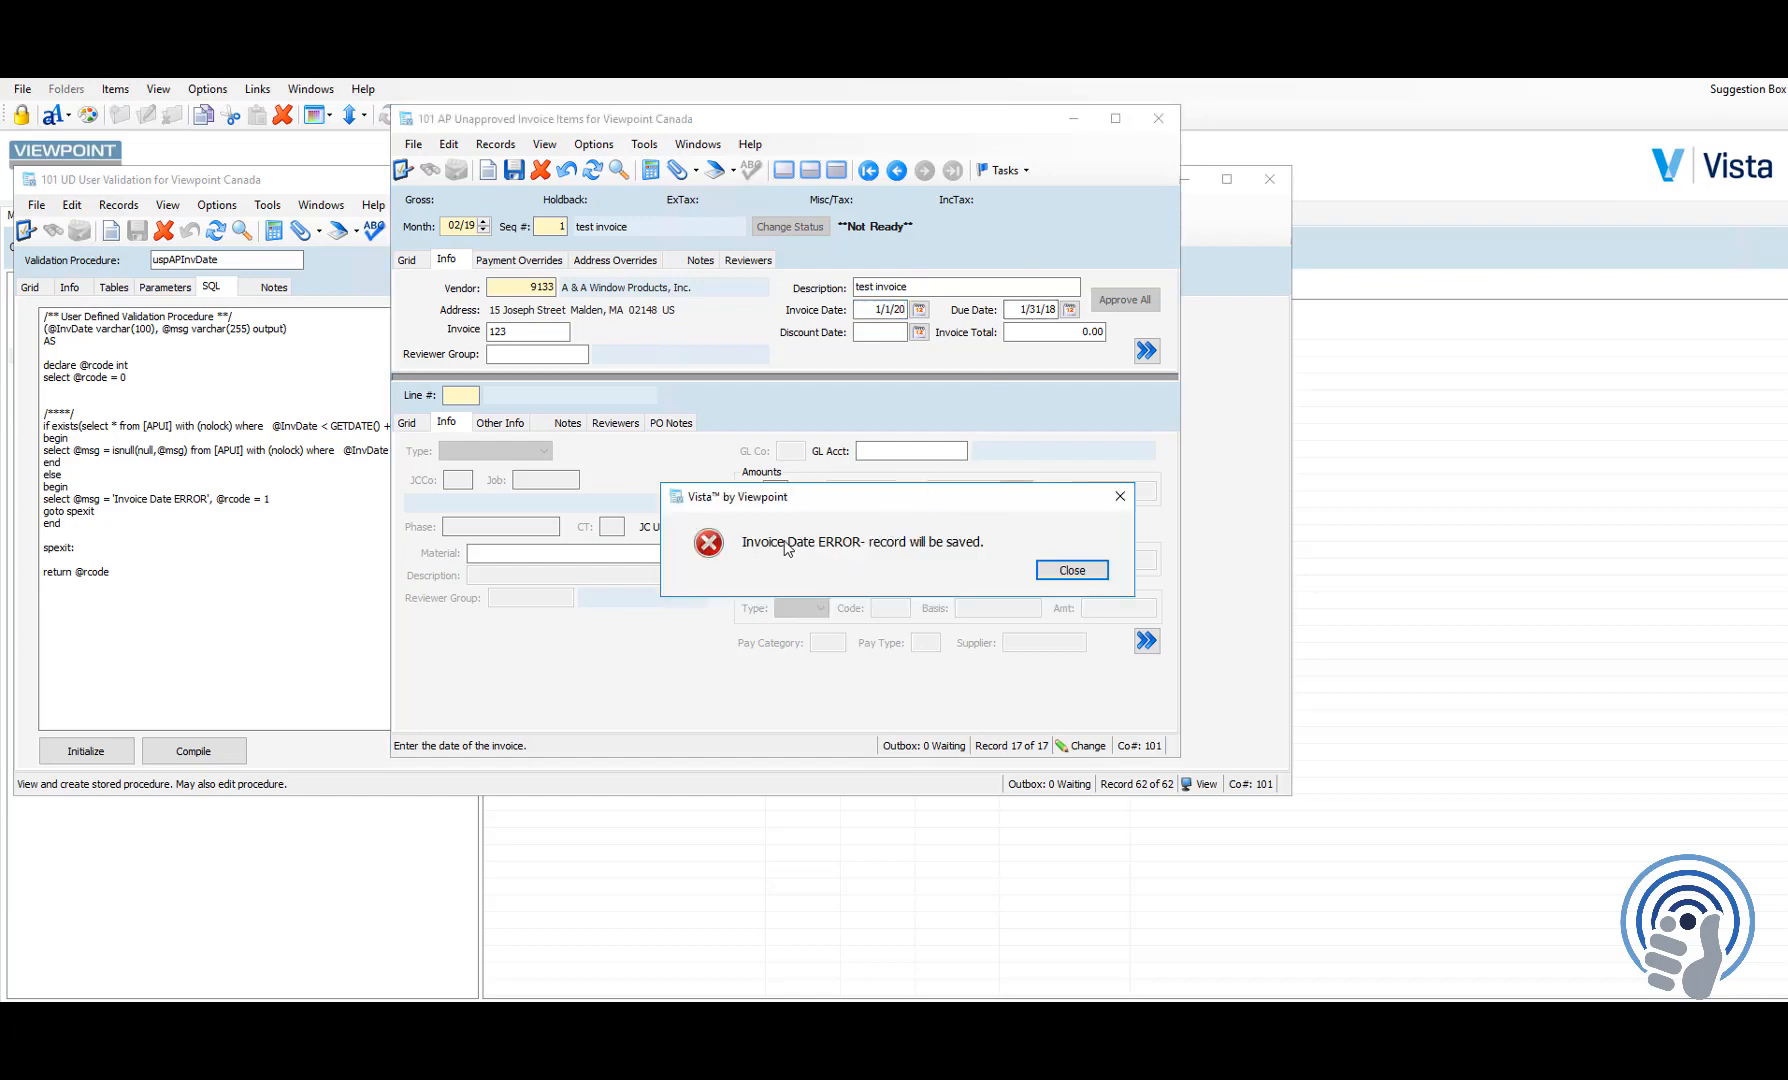
pyautogui.click(1070, 569)
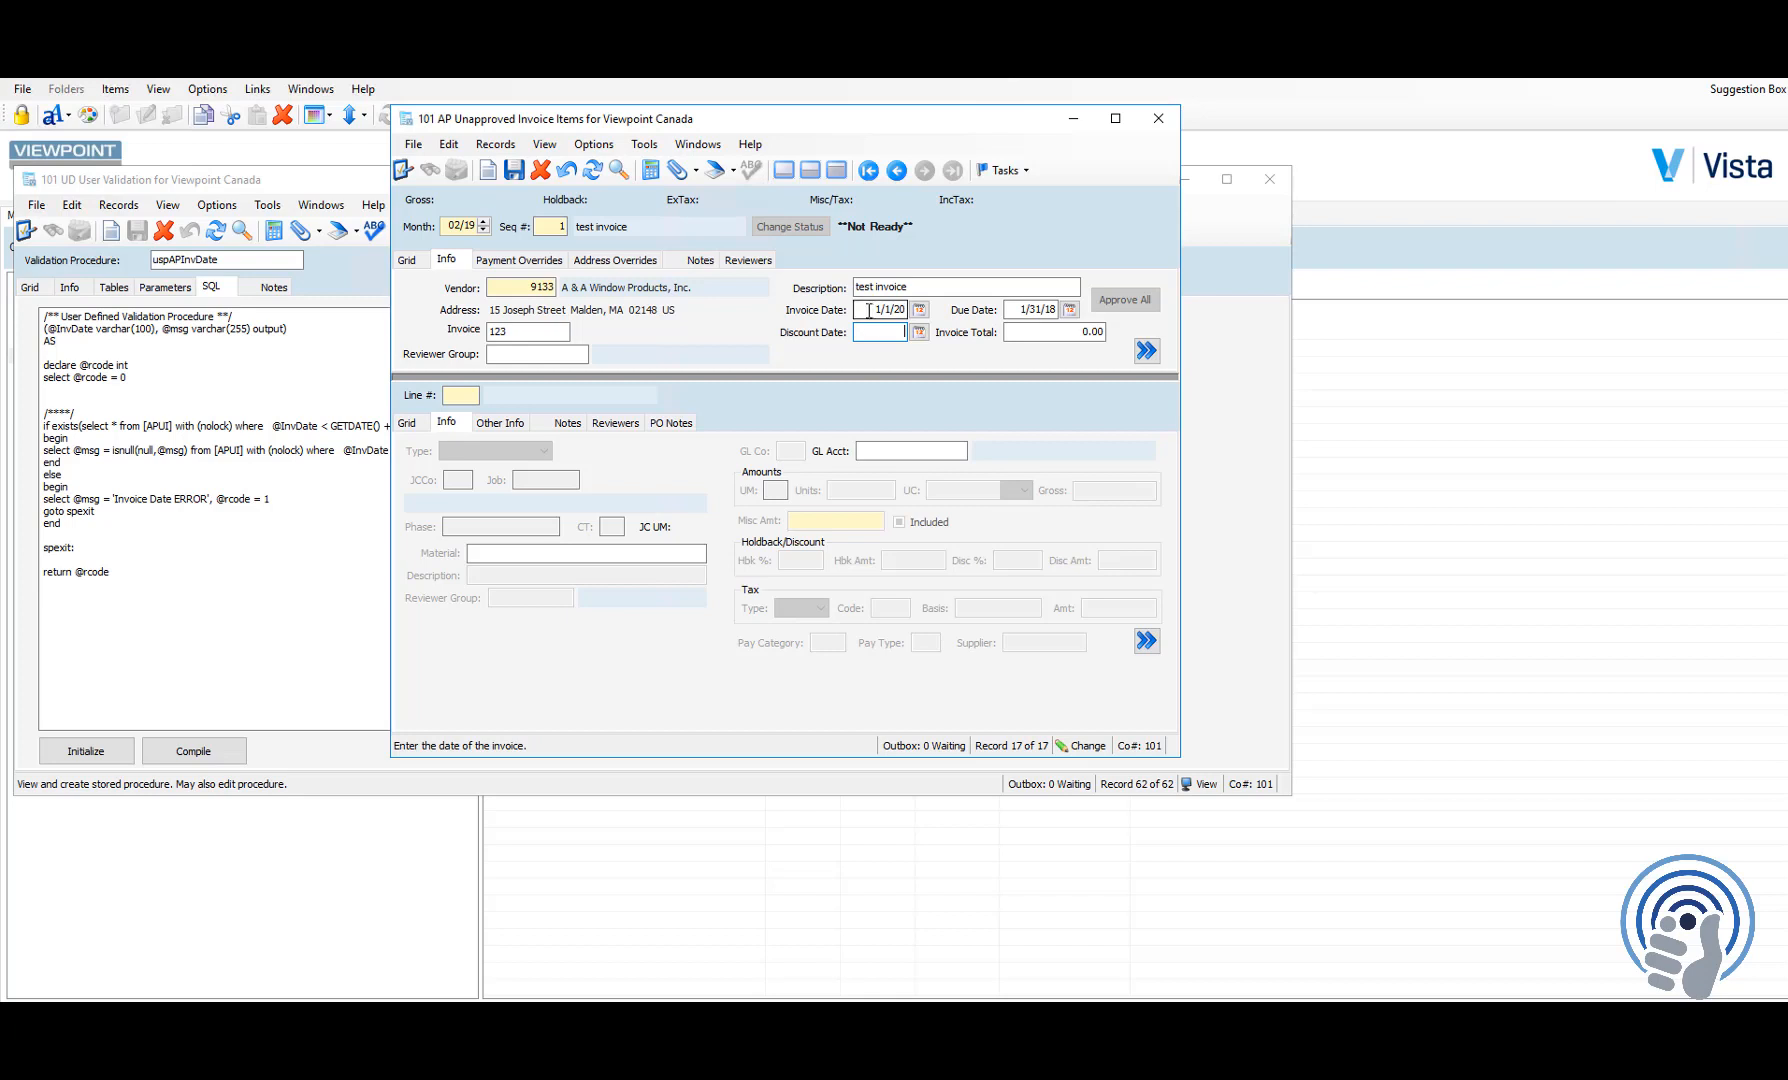
pyautogui.click(514, 170)
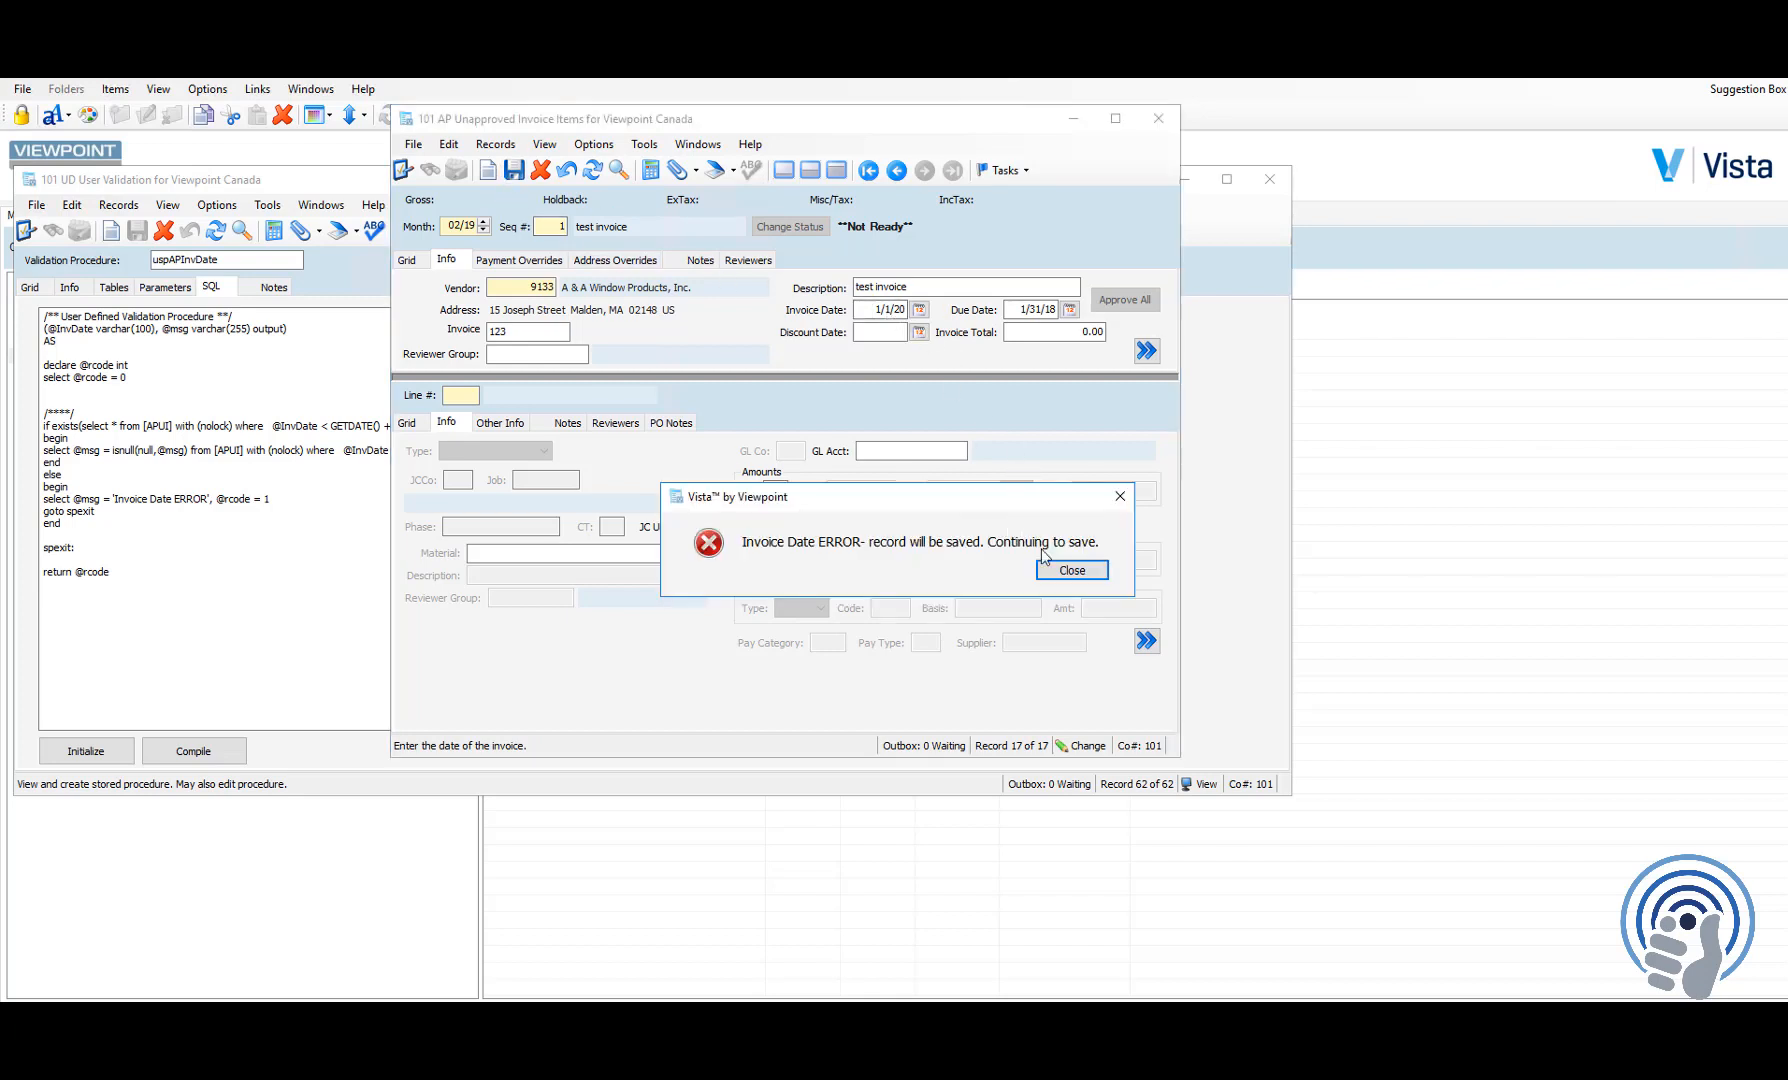
pyautogui.click(1070, 569)
# Step: Test a date within the 30-day window by setting the Invoice Date to 2/15/19 and saving the record
pyautogui.click(874, 309)
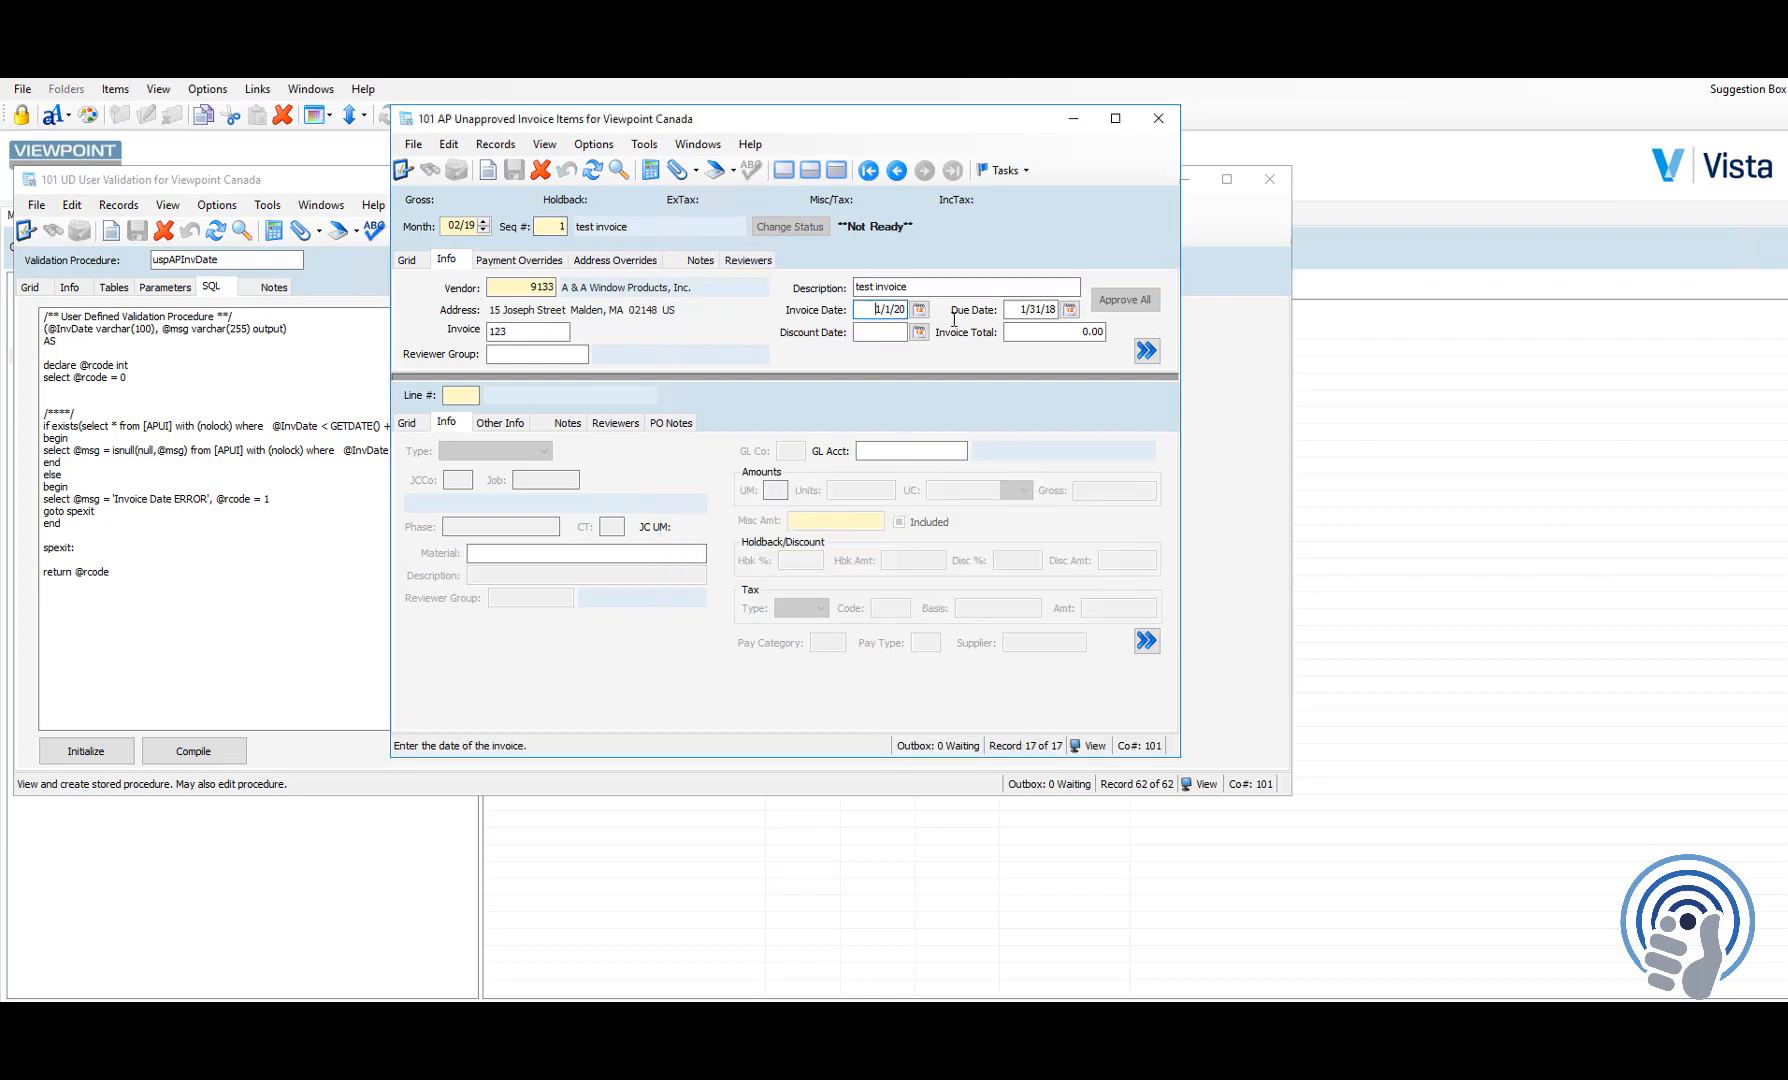
pyautogui.write('021519')
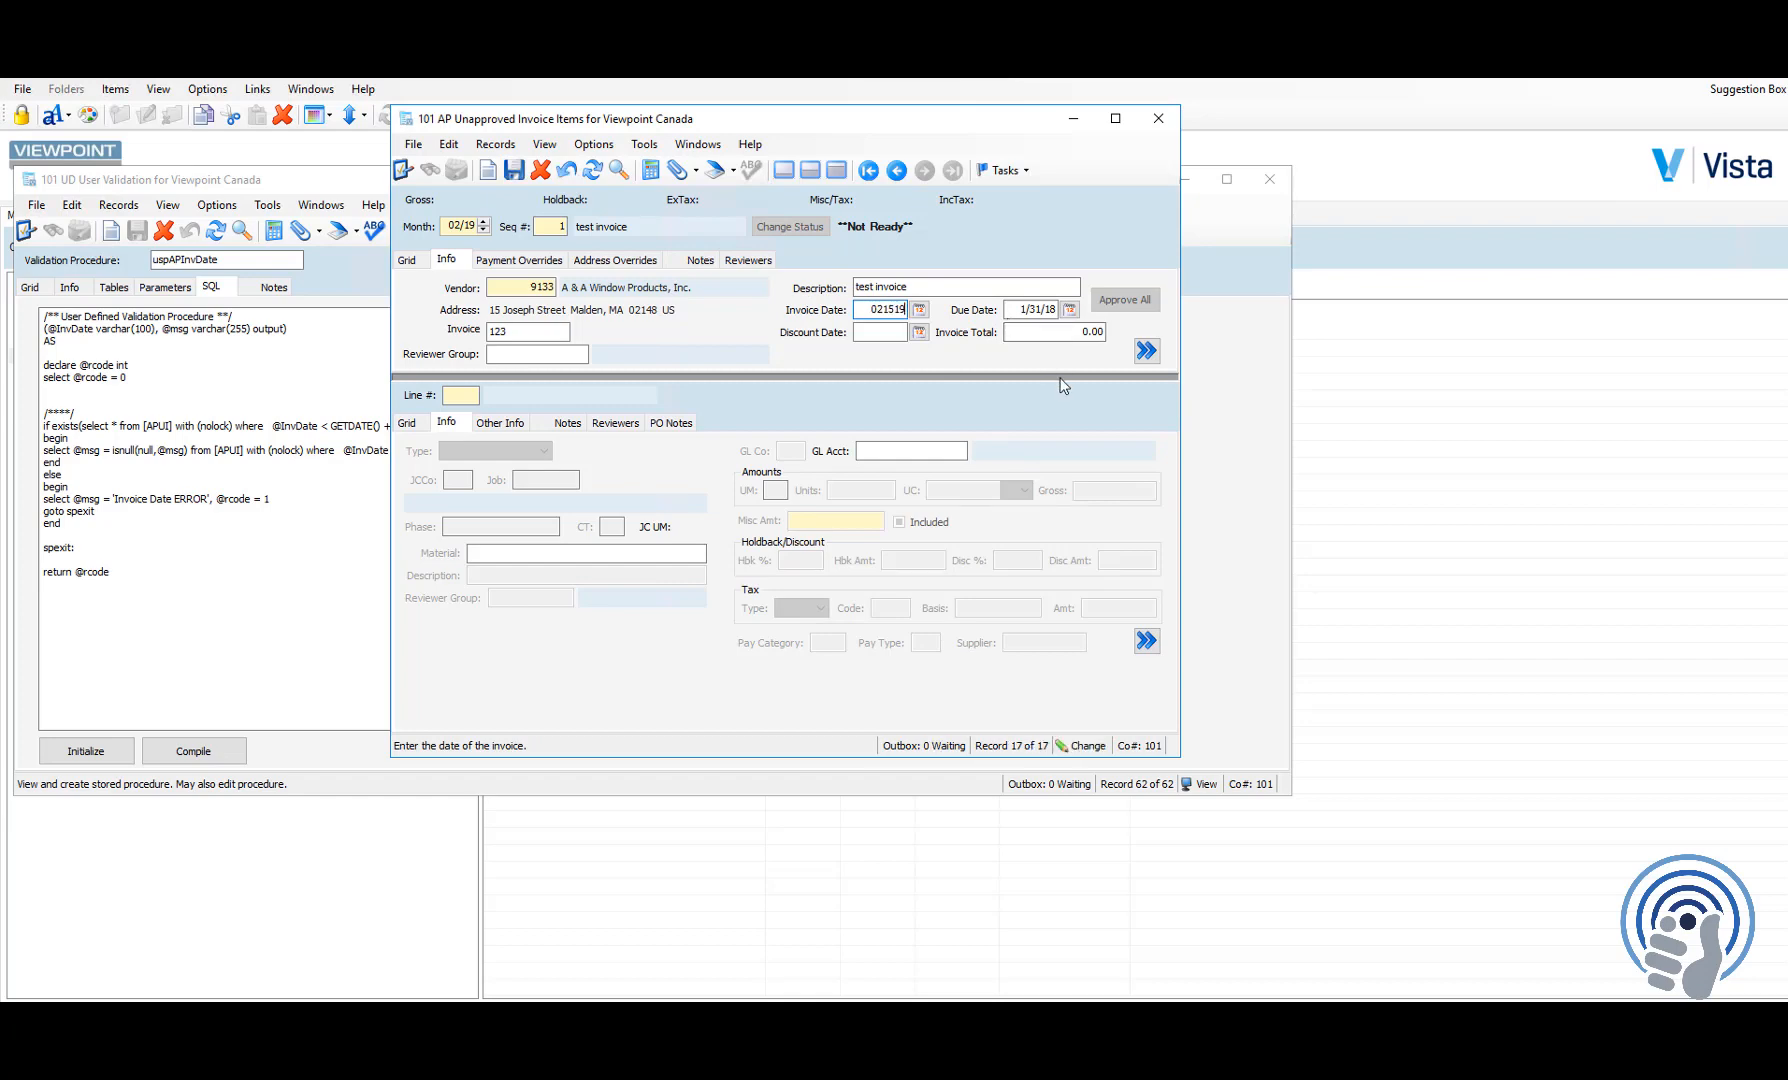
pyautogui.press('Tab')
pyautogui.click(514, 170)
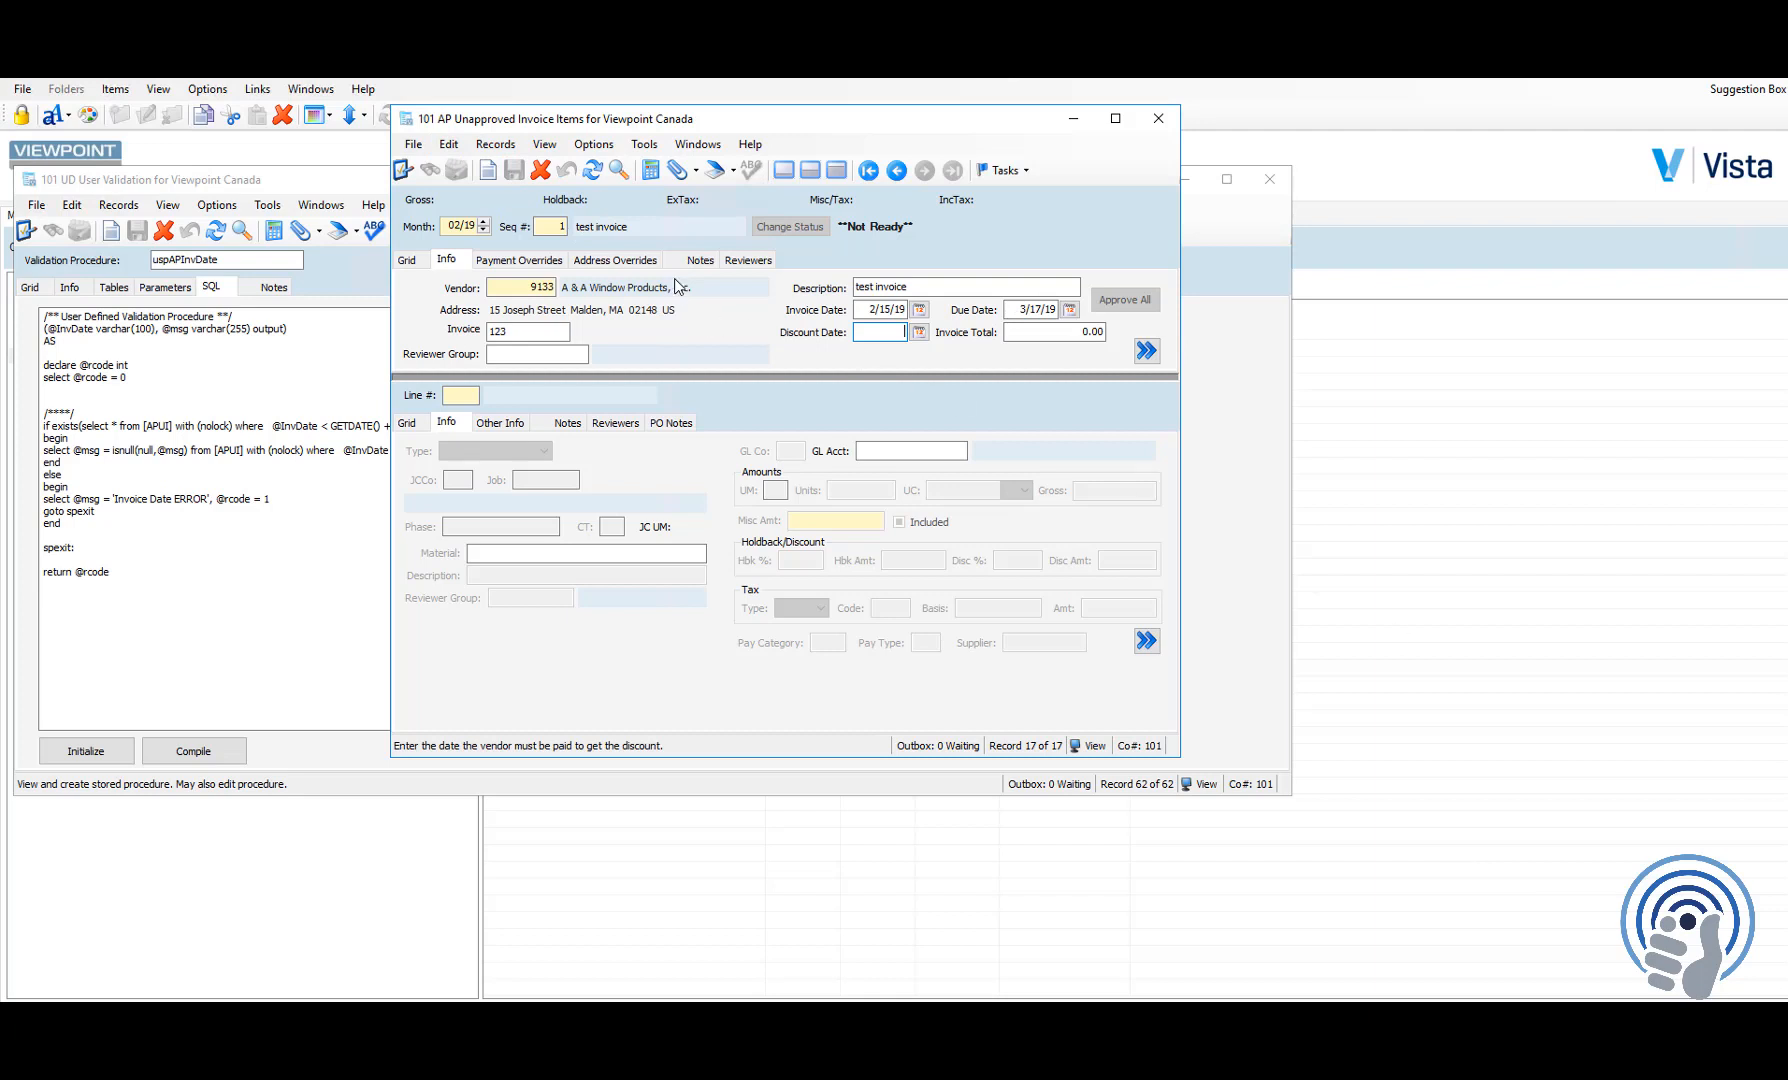
# Step: Move the AP Unapproved Invoice Items window aside to uncover the uspAPInvDate SQL
pyautogui.click(861, 311)
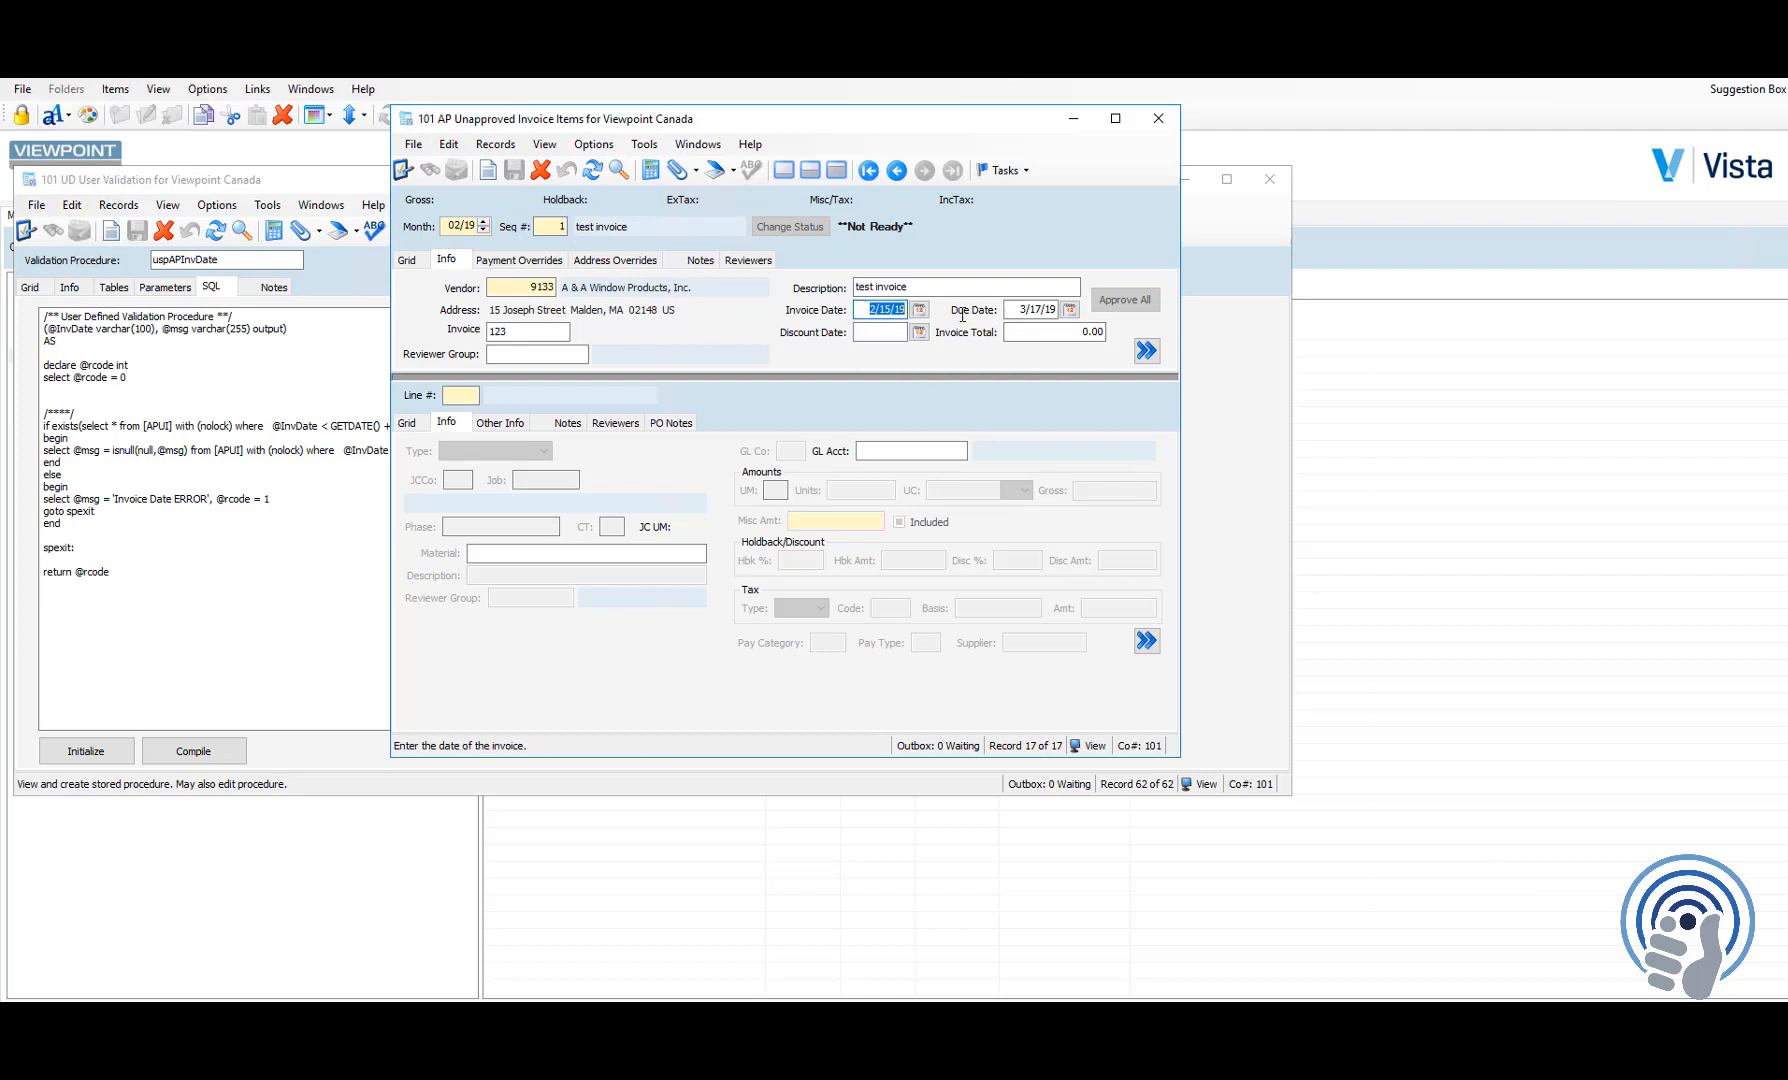
pyautogui.click(863, 310)
pyautogui.moveTo(979, 133); pyautogui.dragTo(1244, 183)
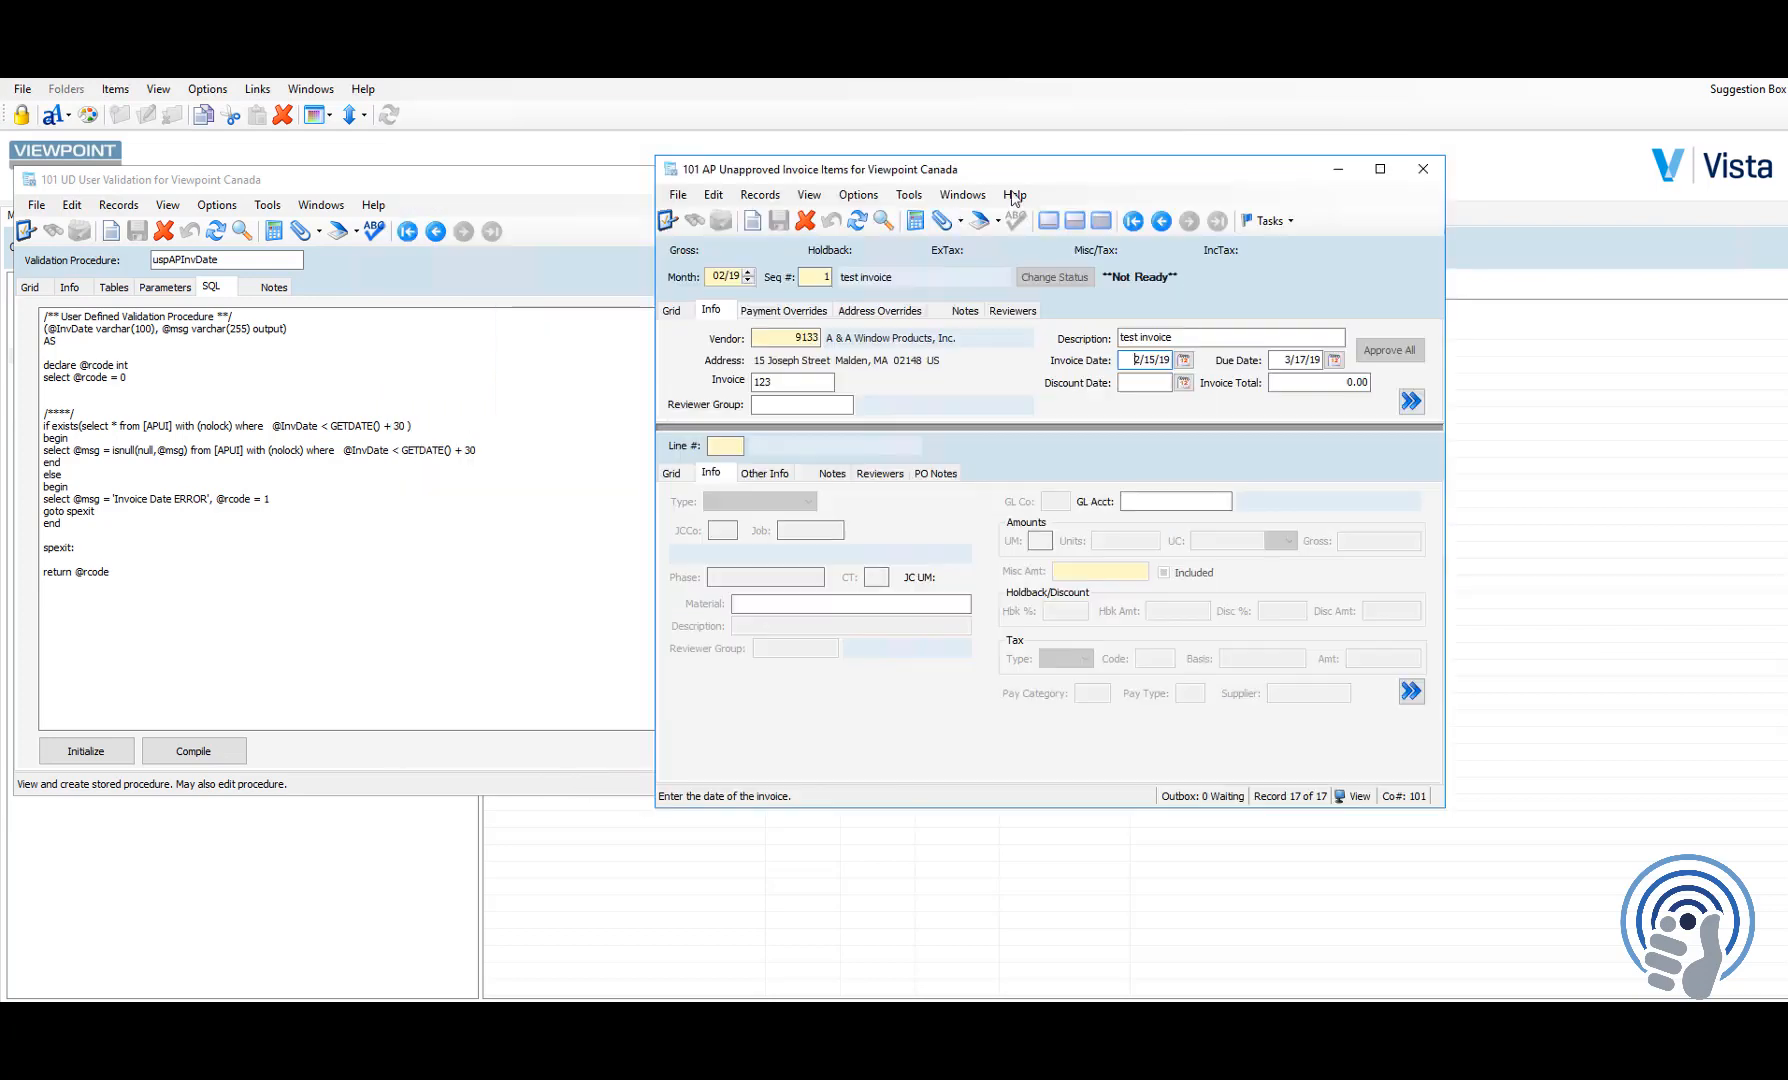